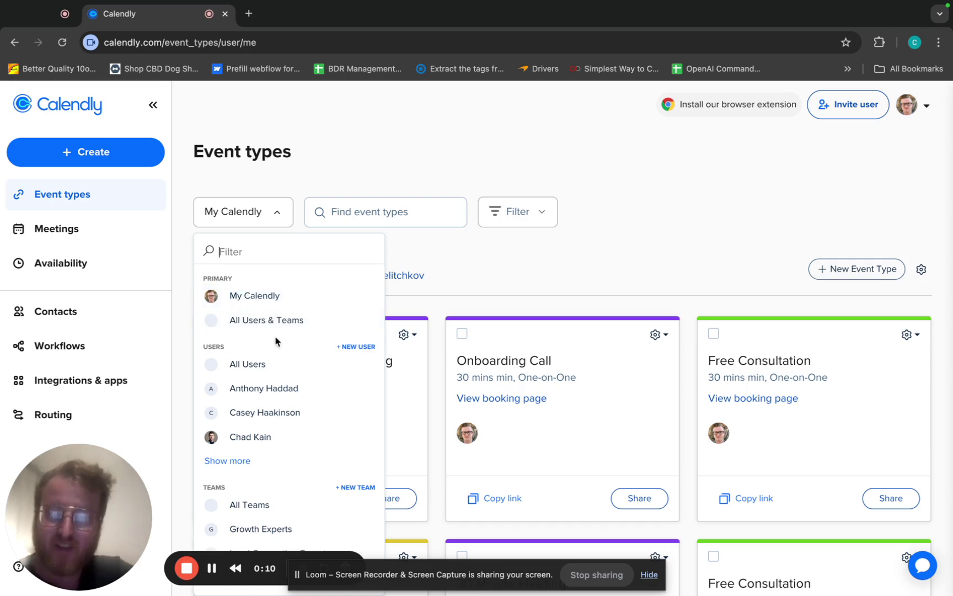
Step: Open the form for adding a new team, look over its name and page fields, and return to the event types
{"action": "scroll", "coordinate": [276, 339], "scroll_direction": "down", "scroll_amount": 3}
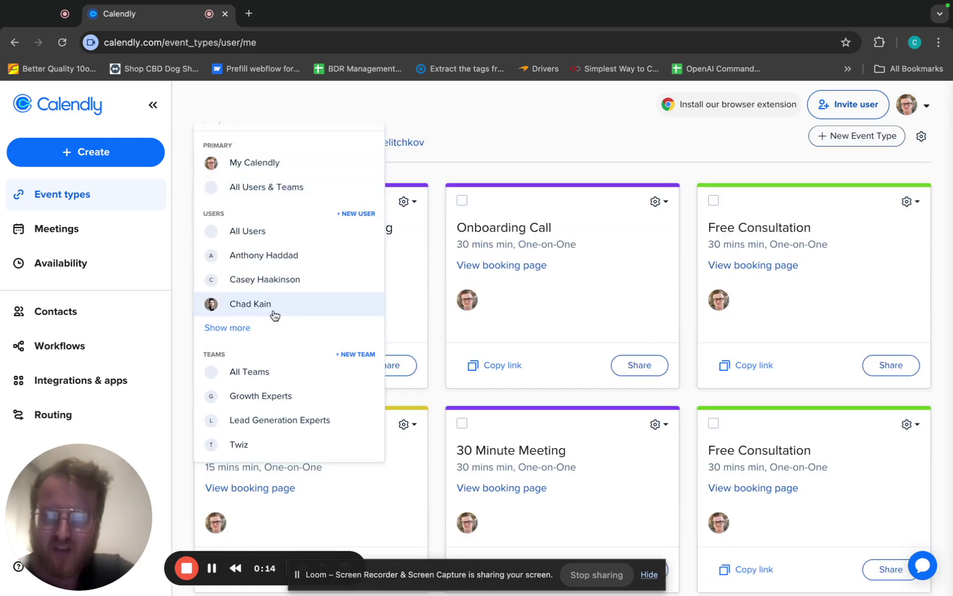
{"action": "left_click", "coordinate": [359, 358]}
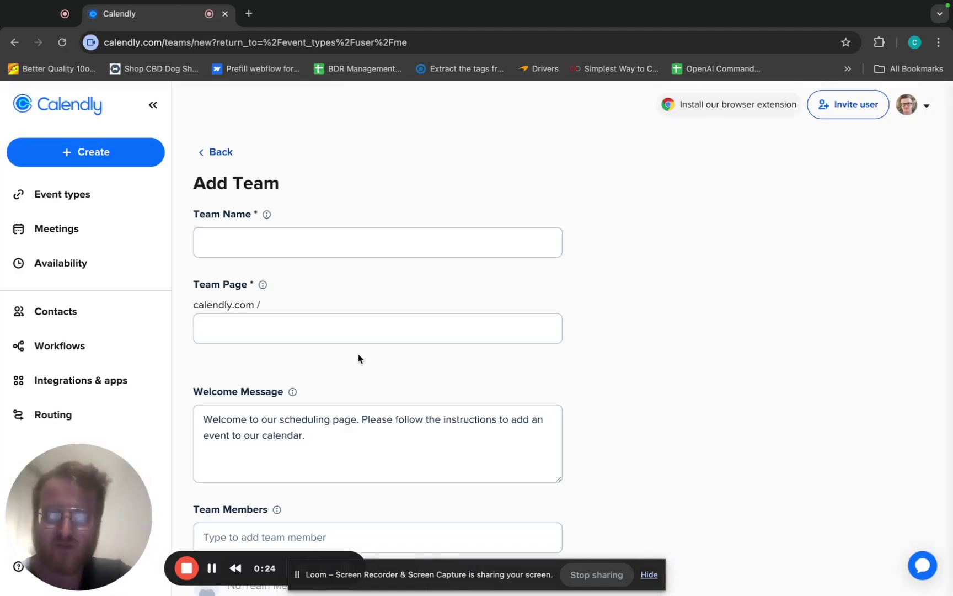
{"action": "left_click", "coordinate": [262, 237]}
{"action": "left_click", "coordinate": [255, 326]}
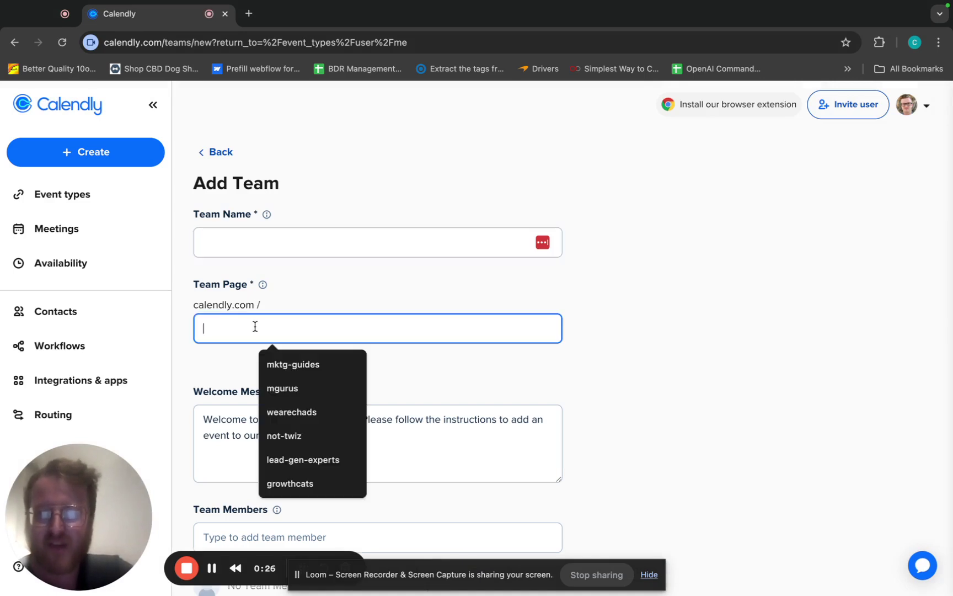
{"action": "type", "text": "po"}
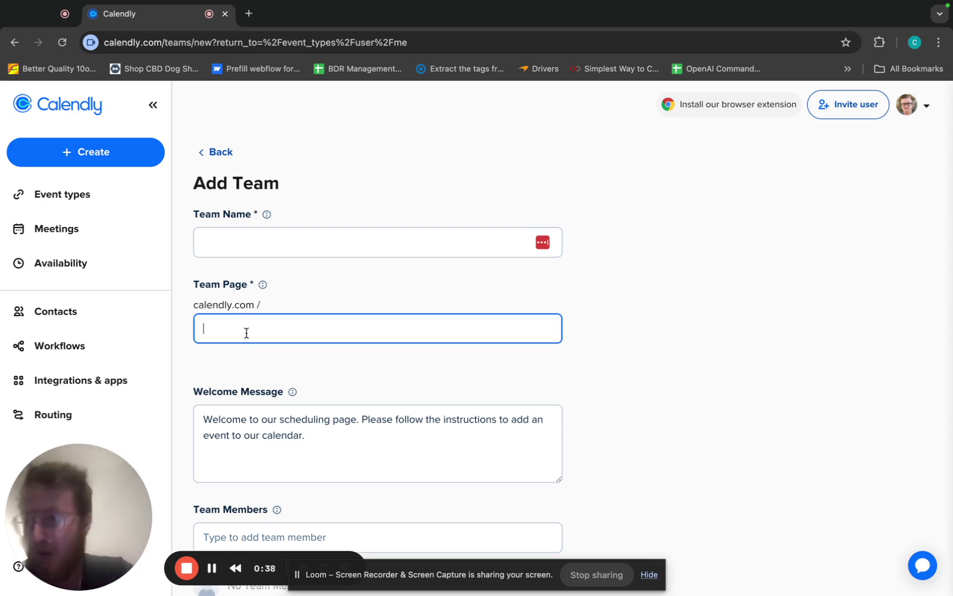
{"action": "left_click", "coordinate": [265, 312]}
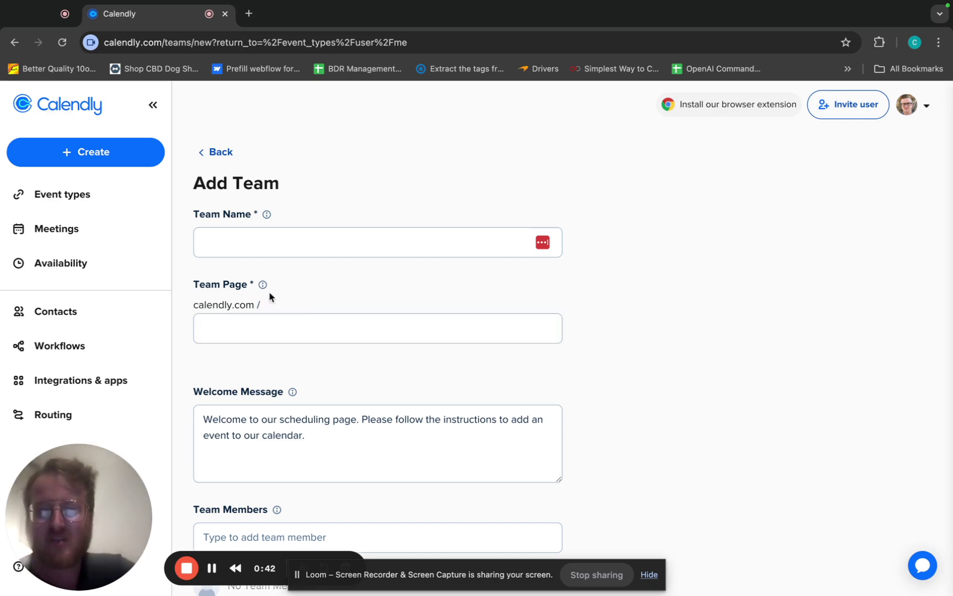
{"action": "left_click", "coordinate": [218, 152]}
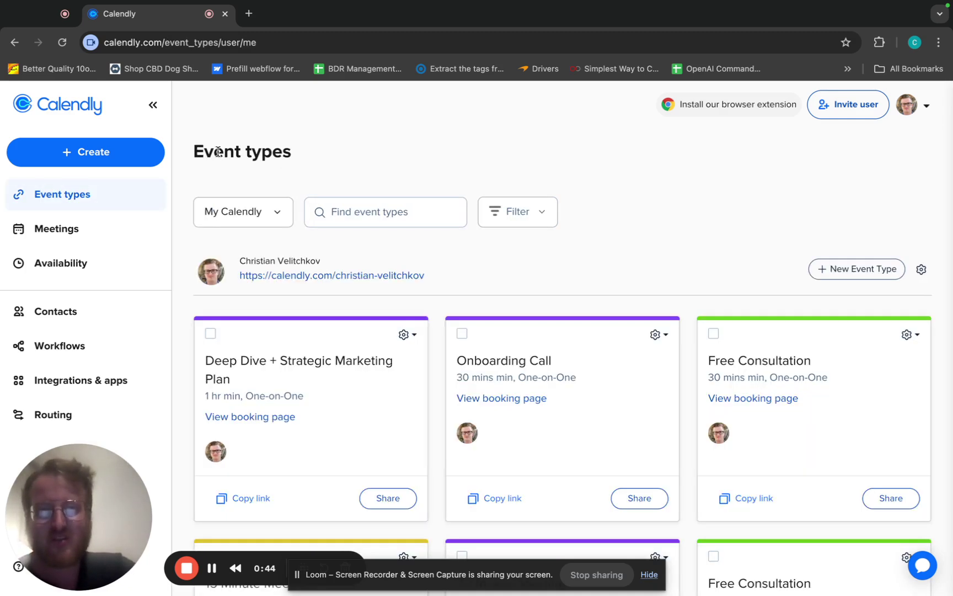
{"action": "left_click", "coordinate": [275, 214]}
{"action": "left_click", "coordinate": [275, 214]}
{"action": "left_click", "coordinate": [921, 267]}
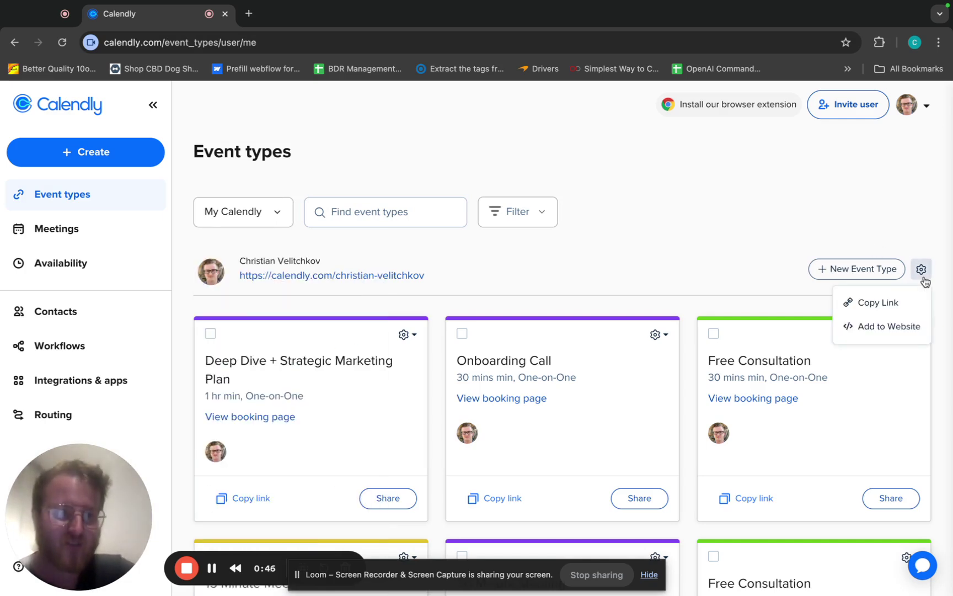
{"action": "left_click", "coordinate": [673, 208]}
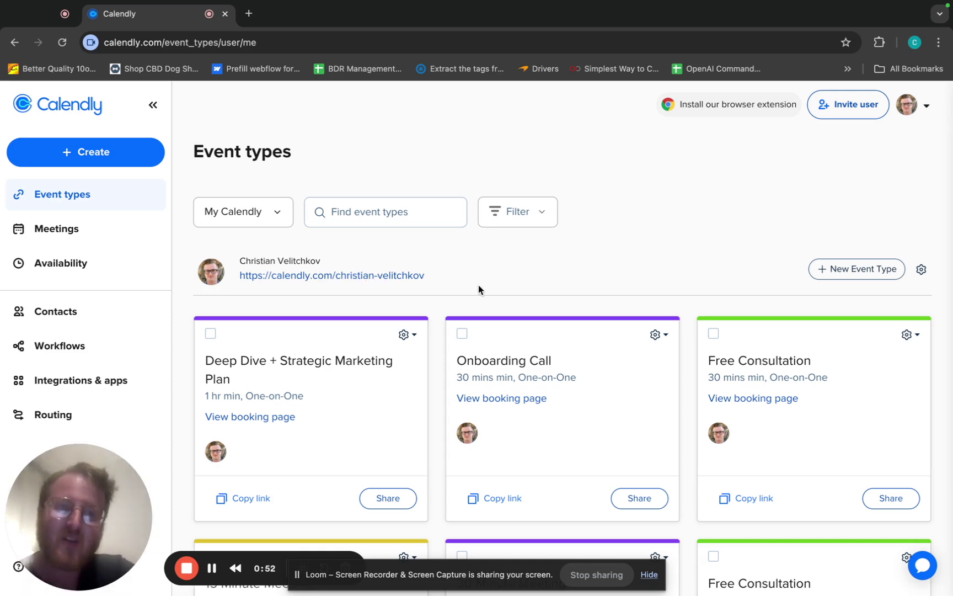
Step: Review the account's Profile and My Link settings, and return to the event types
{"action": "left_click", "coordinate": [920, 106]}
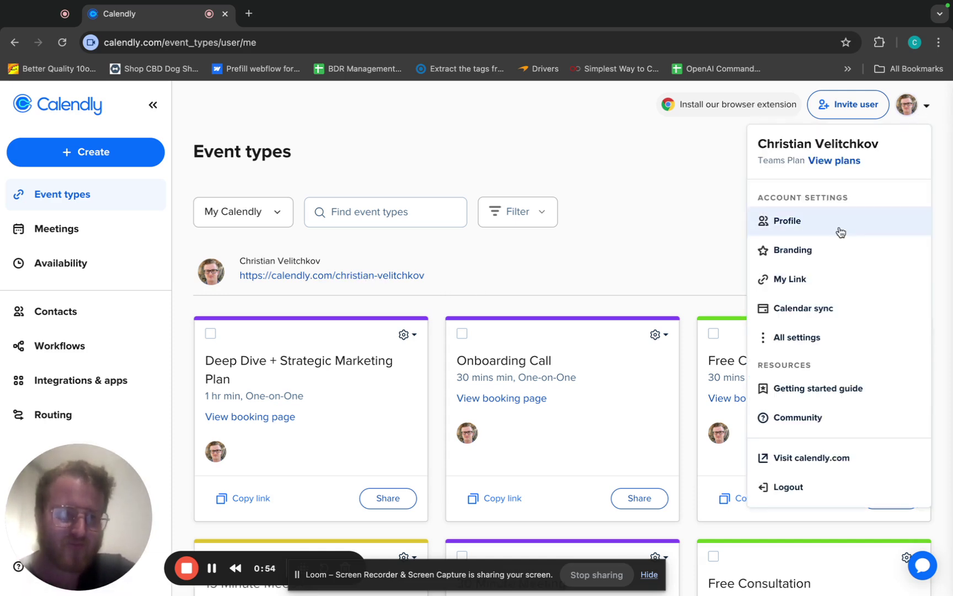
{"action": "left_click", "coordinate": [809, 336]}
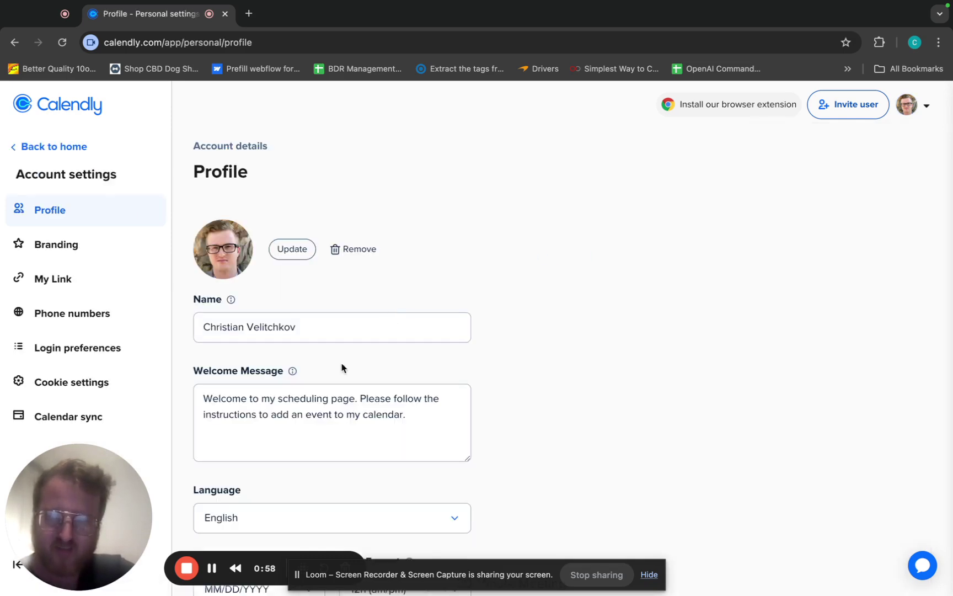
{"action": "scroll", "coordinate": [342, 368], "scroll_direction": "down", "scroll_amount": 4}
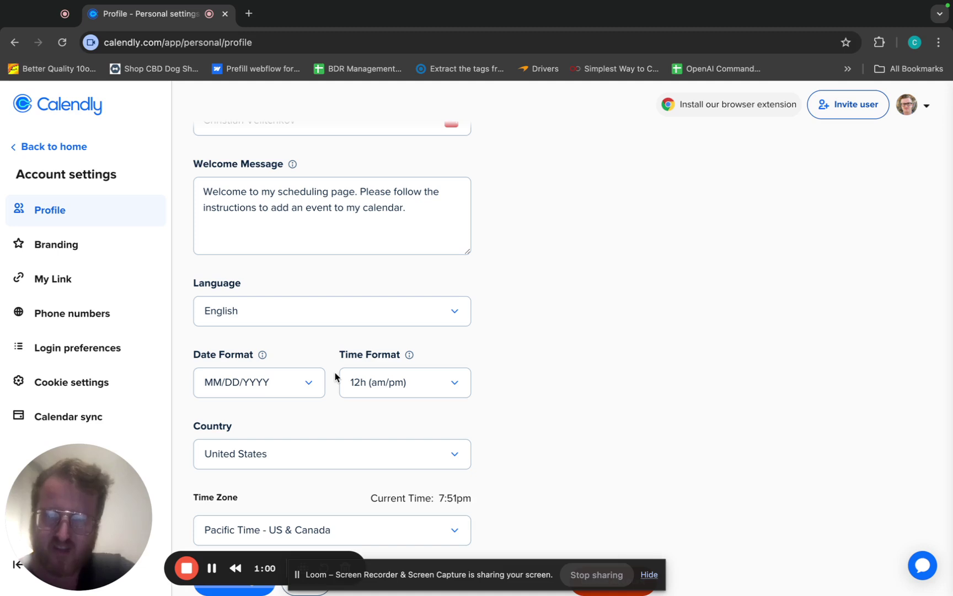
{"action": "scroll", "coordinate": [334, 377], "scroll_direction": "up", "scroll_amount": 4}
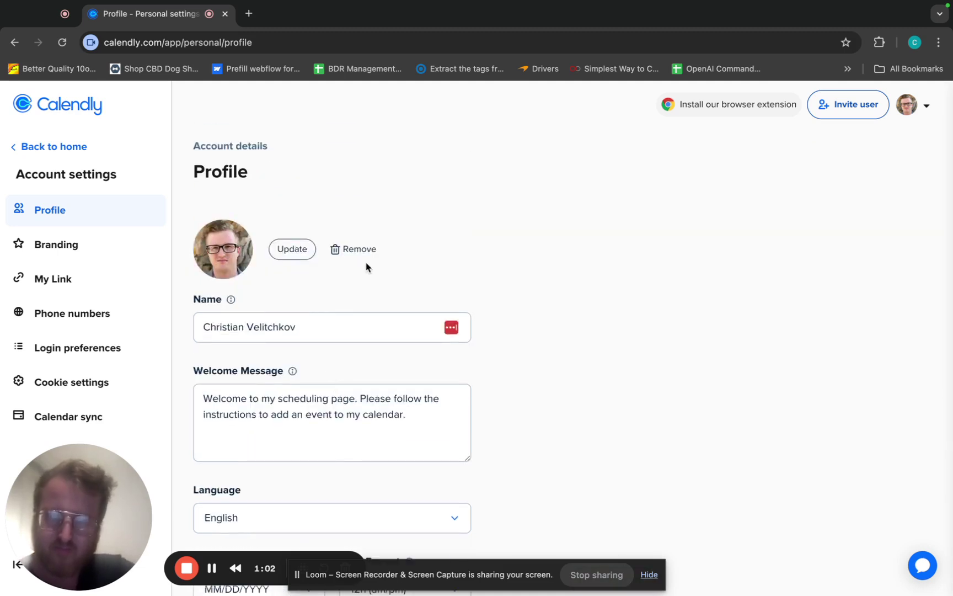
{"action": "scroll", "coordinate": [365, 267], "scroll_direction": "down", "scroll_amount": 4}
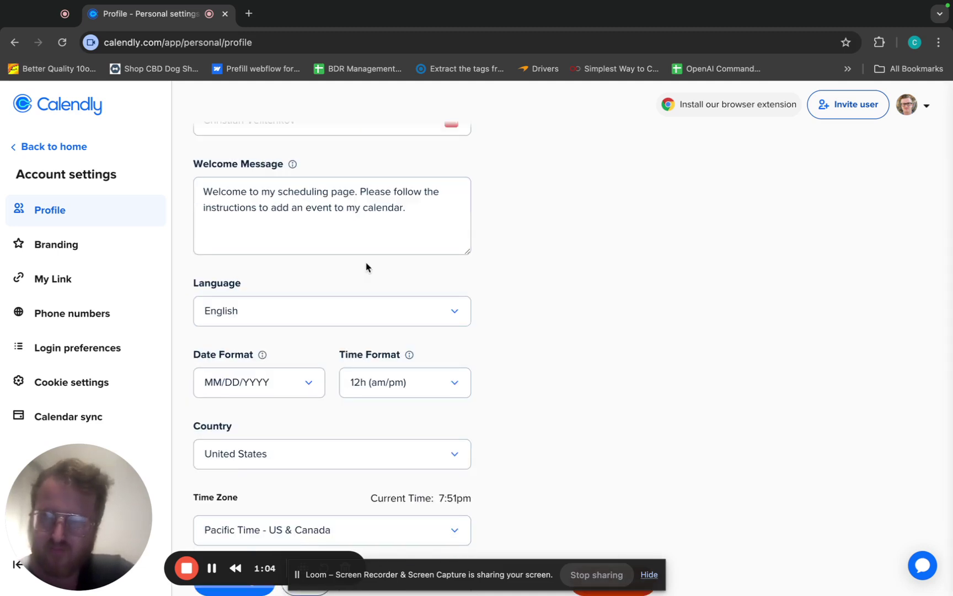
{"action": "left_click", "coordinate": [117, 292]}
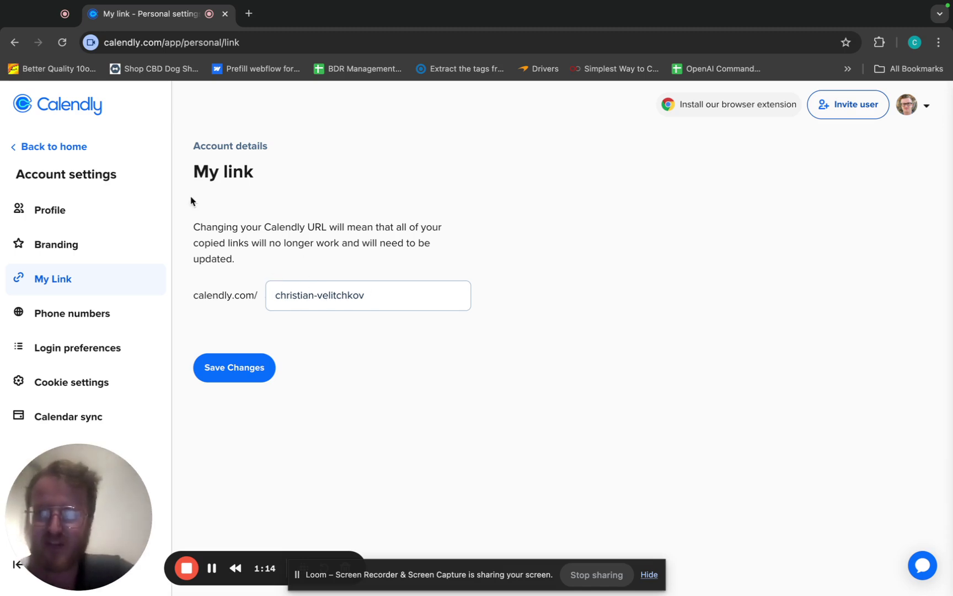
{"action": "left_click", "coordinate": [69, 147]}
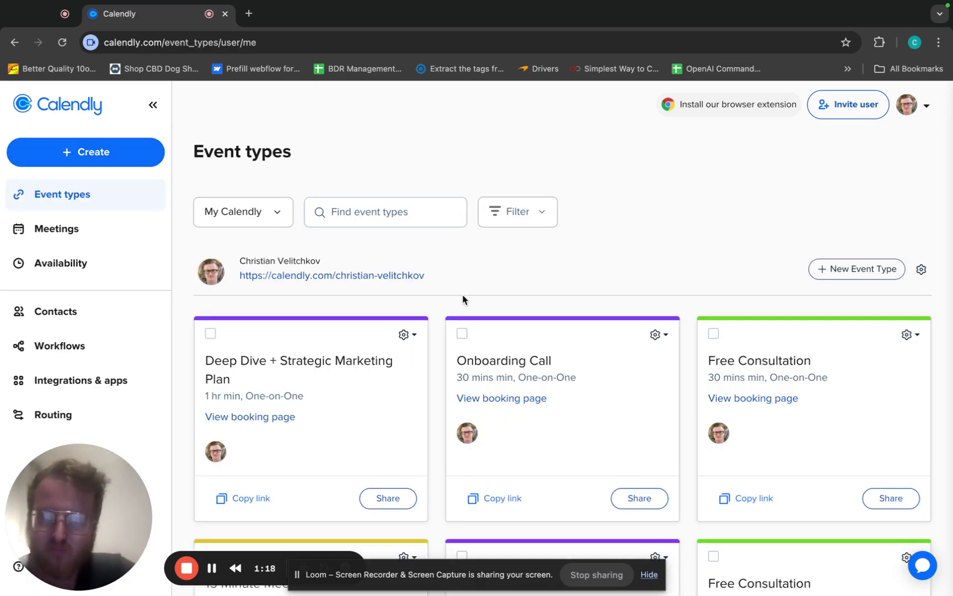
Step: Start creating a new event type and review the available meeting formats, from One-on-One to Round Robin
{"action": "scroll", "coordinate": [462, 298], "scroll_direction": "down", "scroll_amount": 4}
{"action": "scroll", "coordinate": [461, 298], "scroll_direction": "up", "scroll_amount": 3}
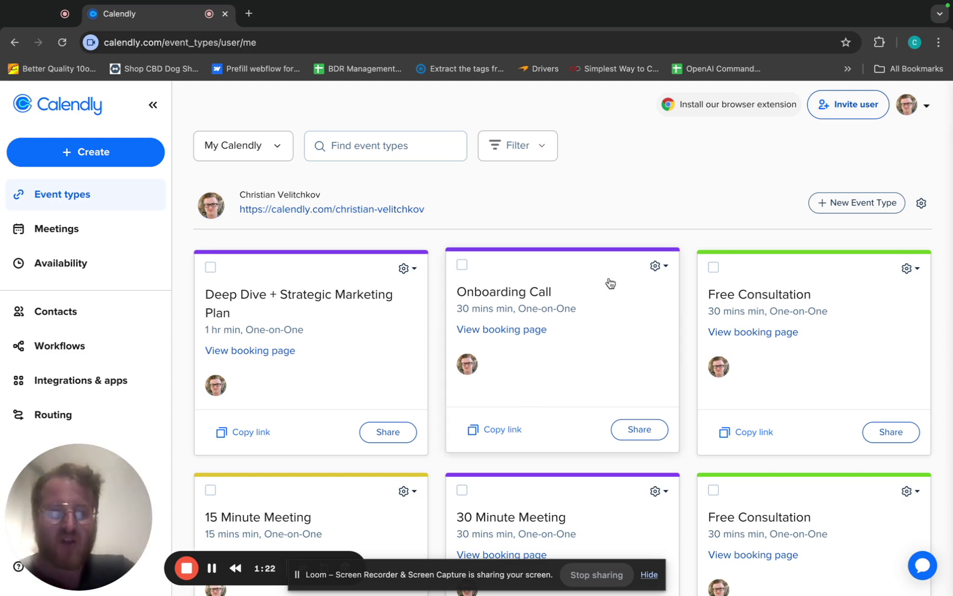
{"action": "left_click", "coordinate": [851, 211]}
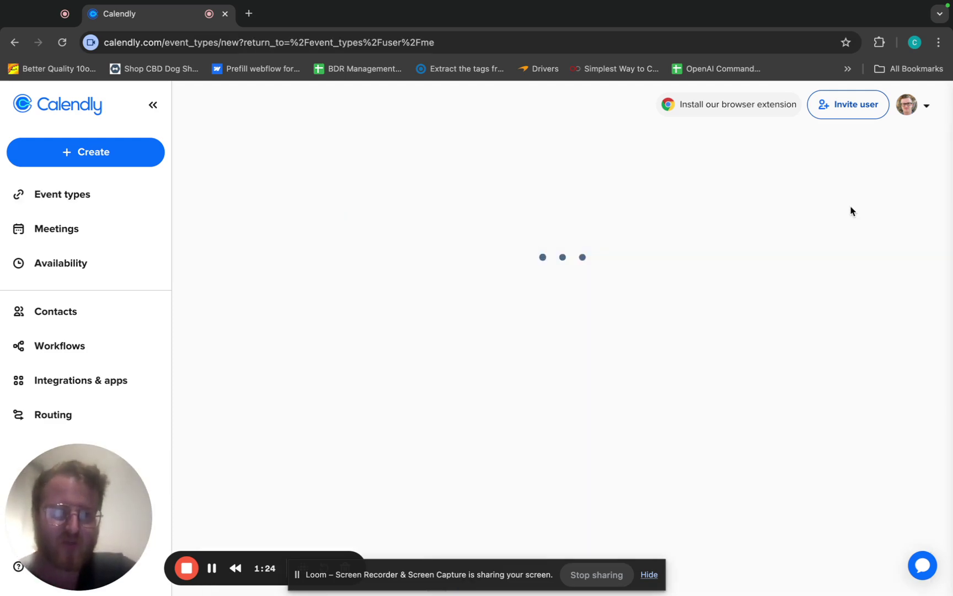
{"action": "scroll", "coordinate": [350, 283], "scroll_direction": "down", "scroll_amount": 3}
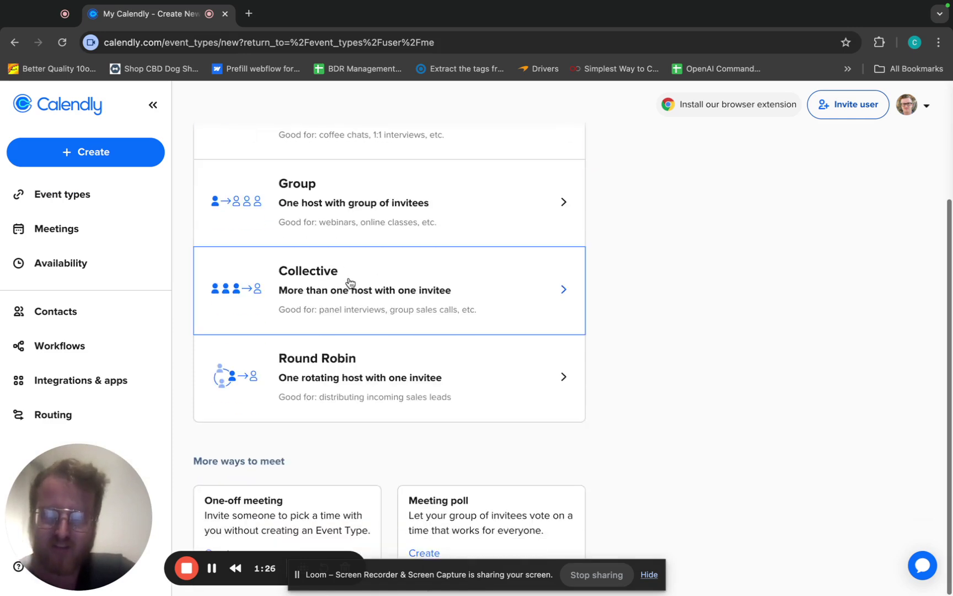
{"action": "scroll", "coordinate": [369, 359], "scroll_direction": "up", "scroll_amount": 3}
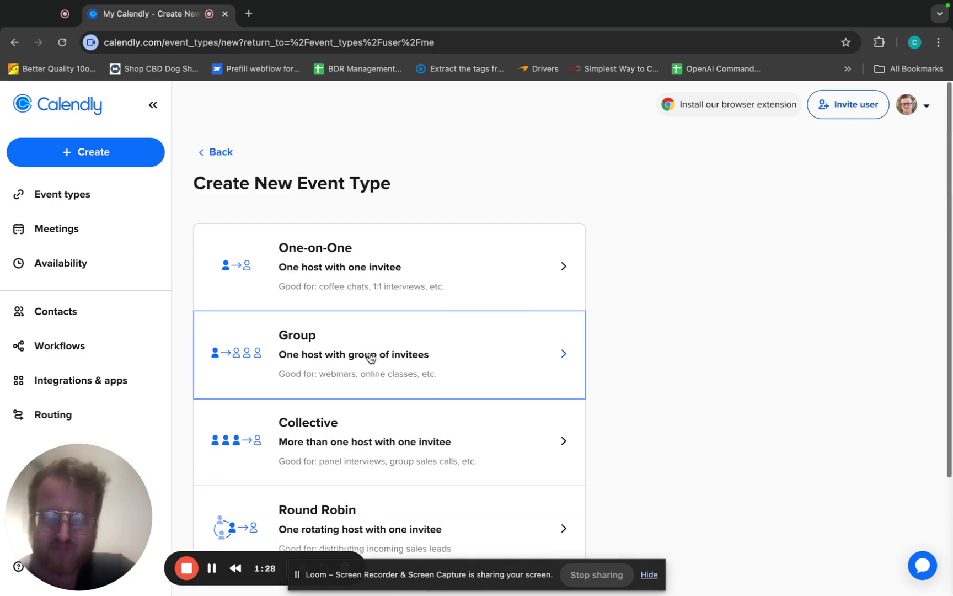
{"action": "scroll", "coordinate": [342, 504], "scroll_direction": "down", "scroll_amount": 3}
{"action": "scroll", "coordinate": [364, 373], "scroll_direction": "up", "scroll_amount": 3}
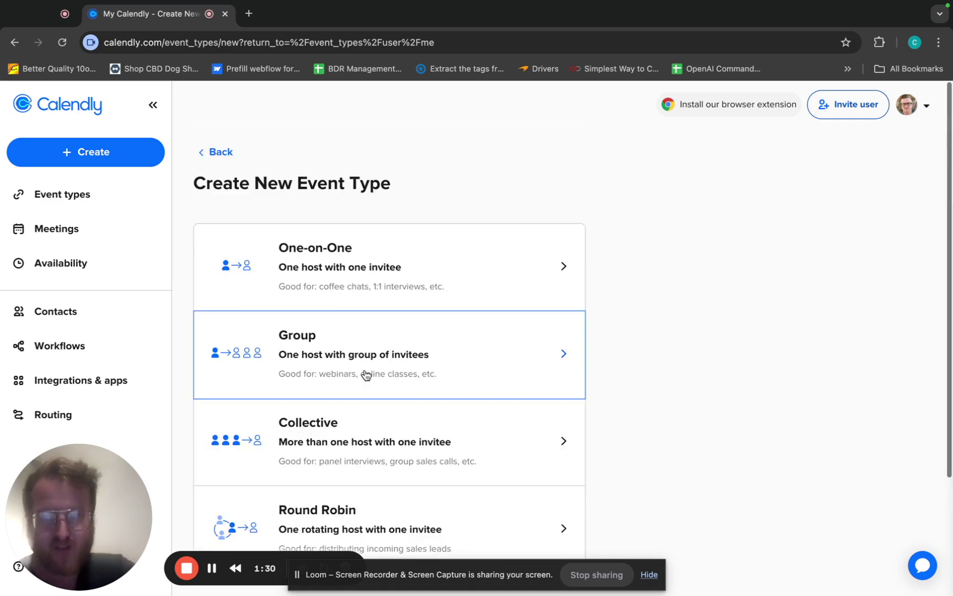
{"action": "scroll", "coordinate": [353, 298], "scroll_direction": "down", "scroll_amount": 1}
{"action": "scroll", "coordinate": [353, 297], "scroll_direction": "down", "scroll_amount": 1}
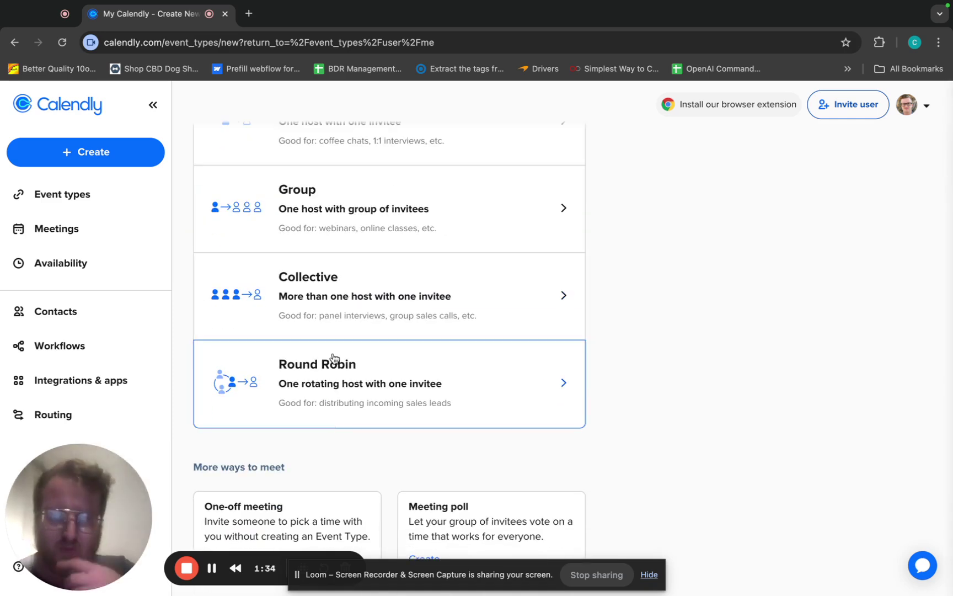
{"action": "scroll", "coordinate": [331, 358], "scroll_direction": "up", "scroll_amount": 1}
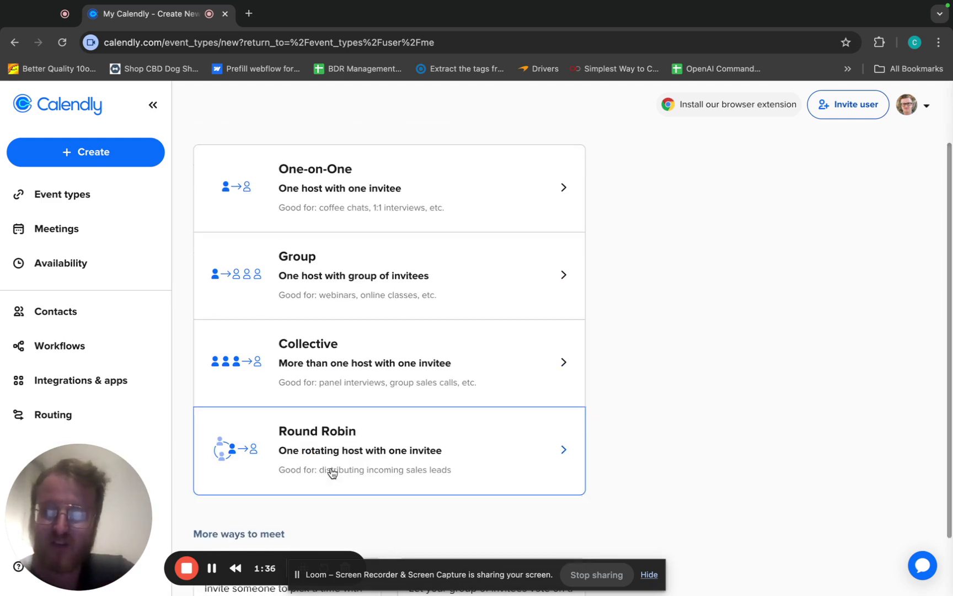
{"action": "scroll", "coordinate": [330, 259], "scroll_direction": "up", "scroll_amount": 2}
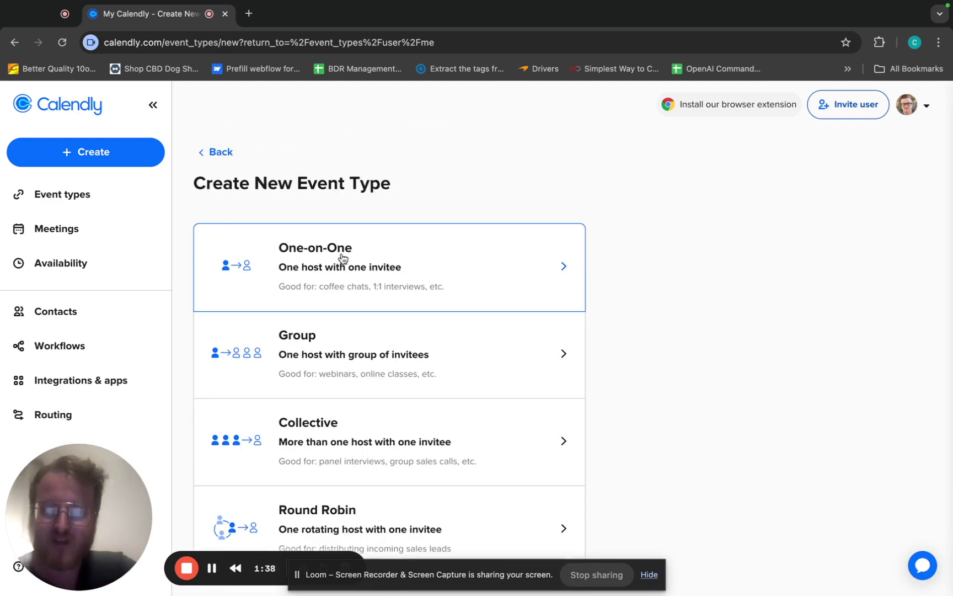
Step: Choose the One-on-One format and continue with the account owner as the event host
{"action": "left_click", "coordinate": [350, 271]}
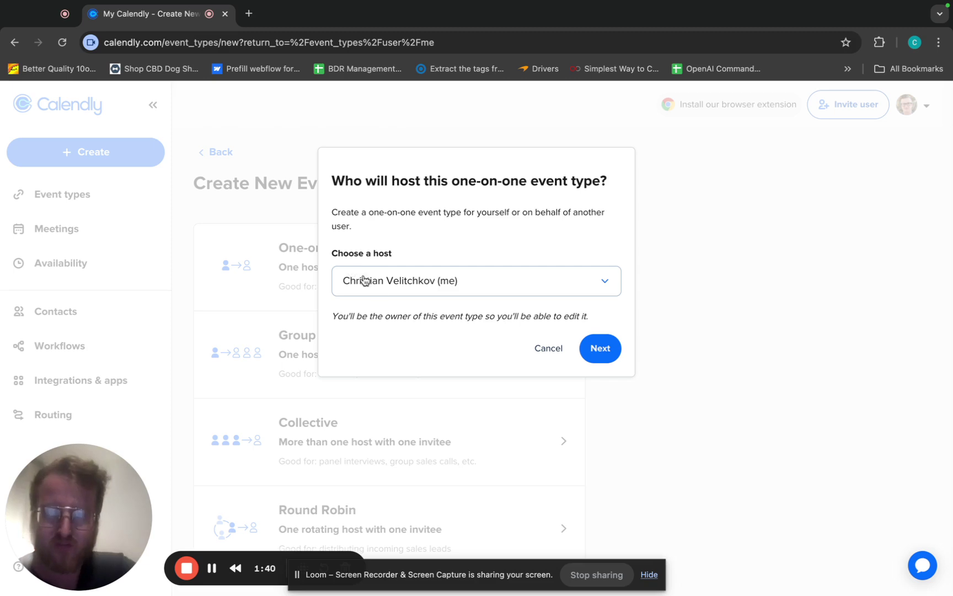
{"action": "left_click", "coordinate": [364, 281]}
{"action": "left_click", "coordinate": [440, 248]}
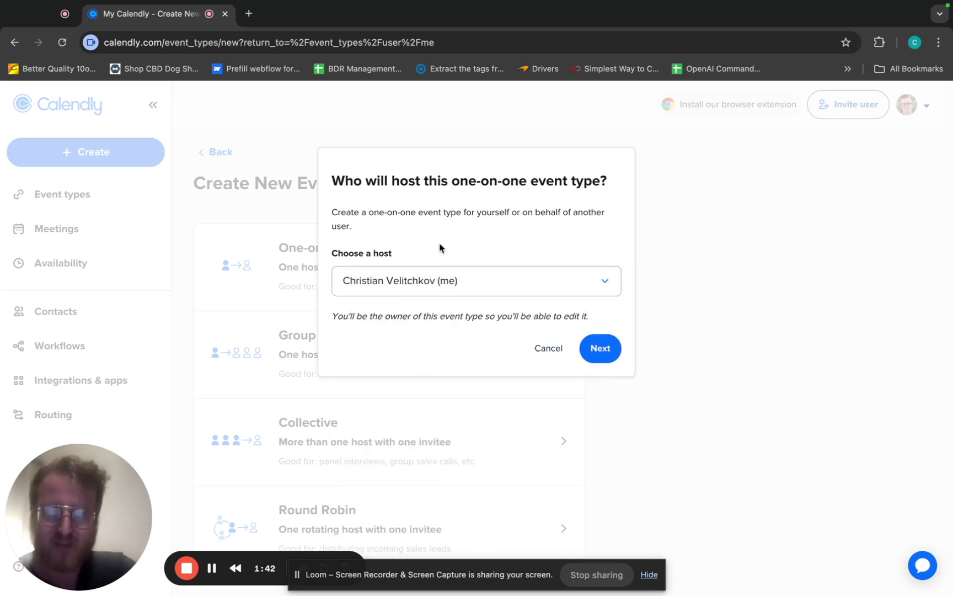
{"action": "left_click", "coordinate": [602, 357]}
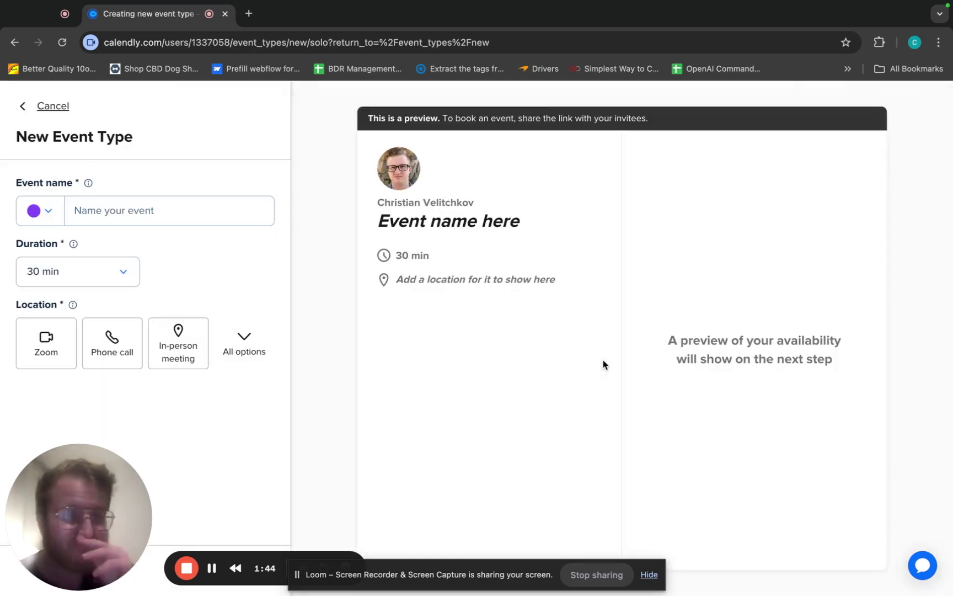
Step: Name the event with the host's first name in possessive form followed by "Podcast"
{"action": "left_click", "coordinate": [141, 212]}
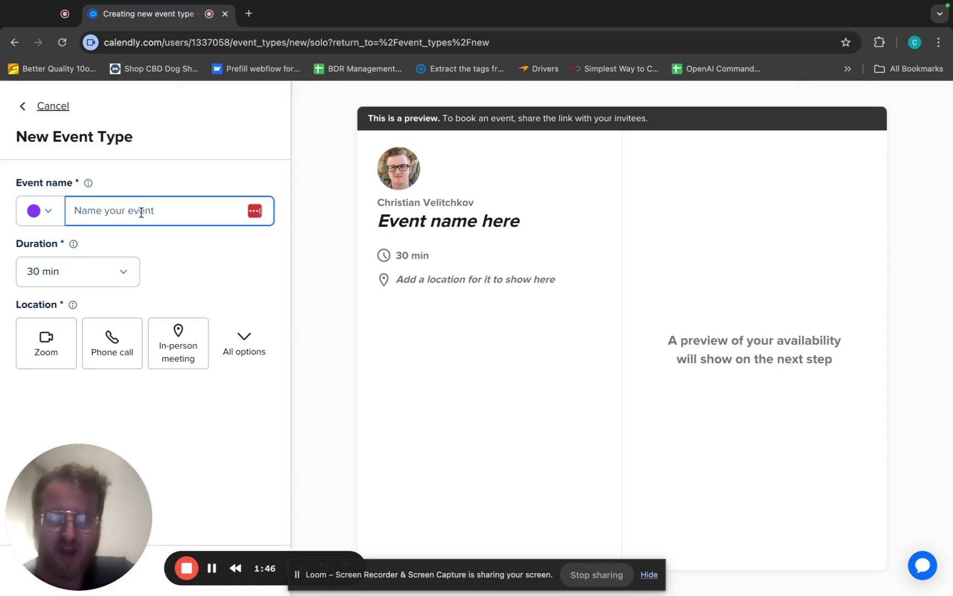
{"action": "type", "text": "E"}
{"action": "key", "text": "BackSpace"}
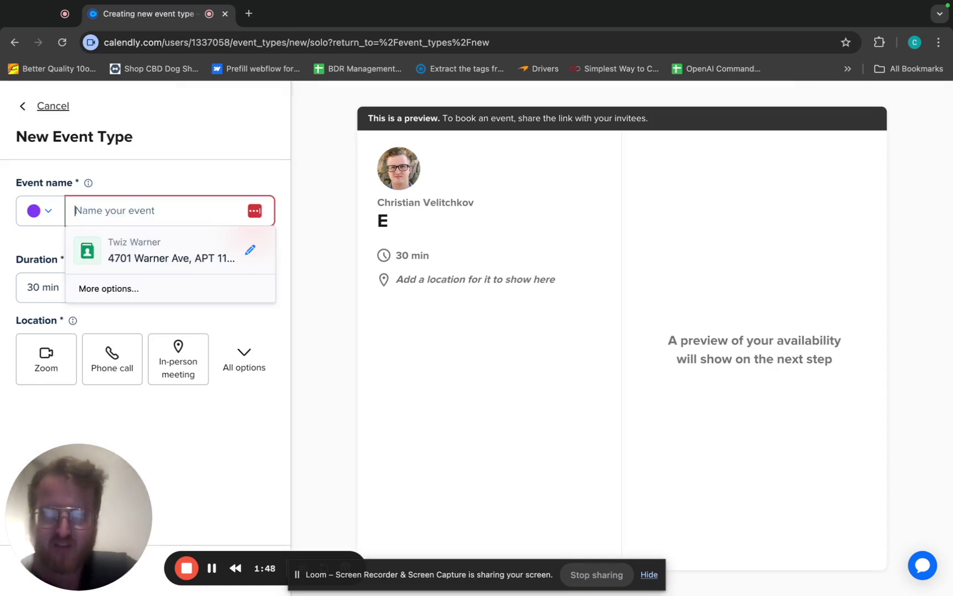
{"action": "type", "text": "Christian's P"}
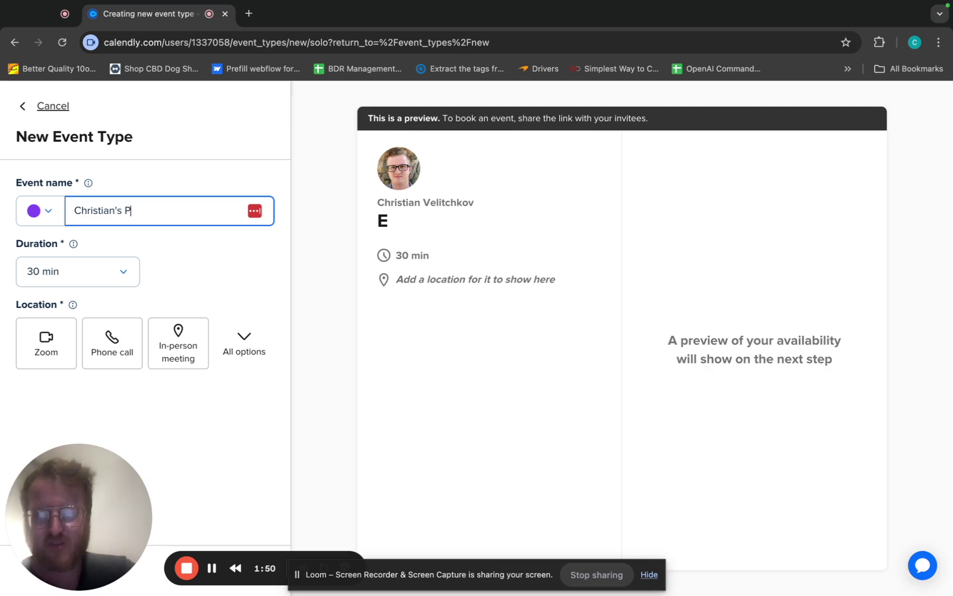
{"action": "type", "text": "odcast"}
{"action": "left_click", "coordinate": [162, 275]}
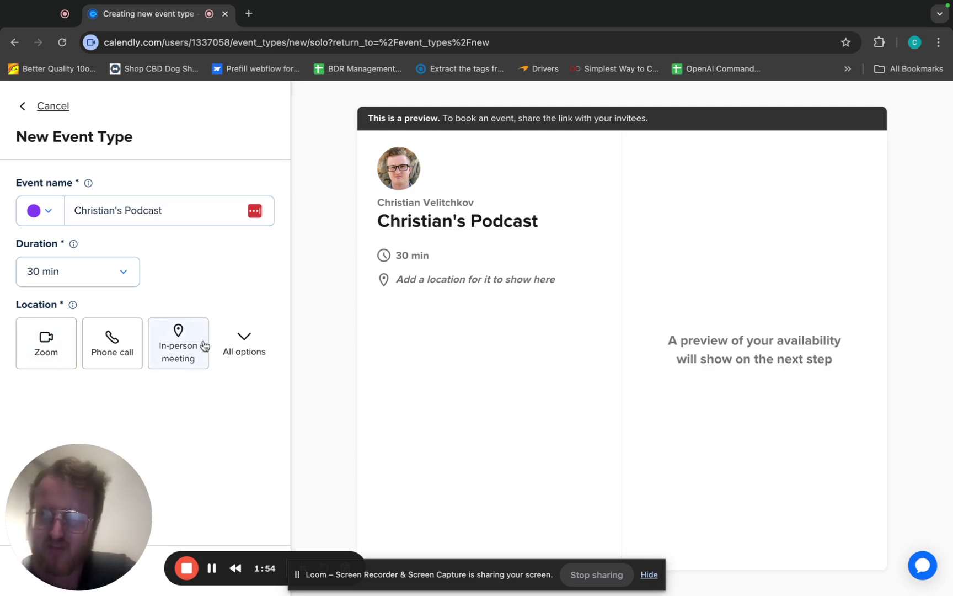
Step: Choose Custom as the event's location and make its location text ready for entry
{"action": "left_click", "coordinate": [245, 345]}
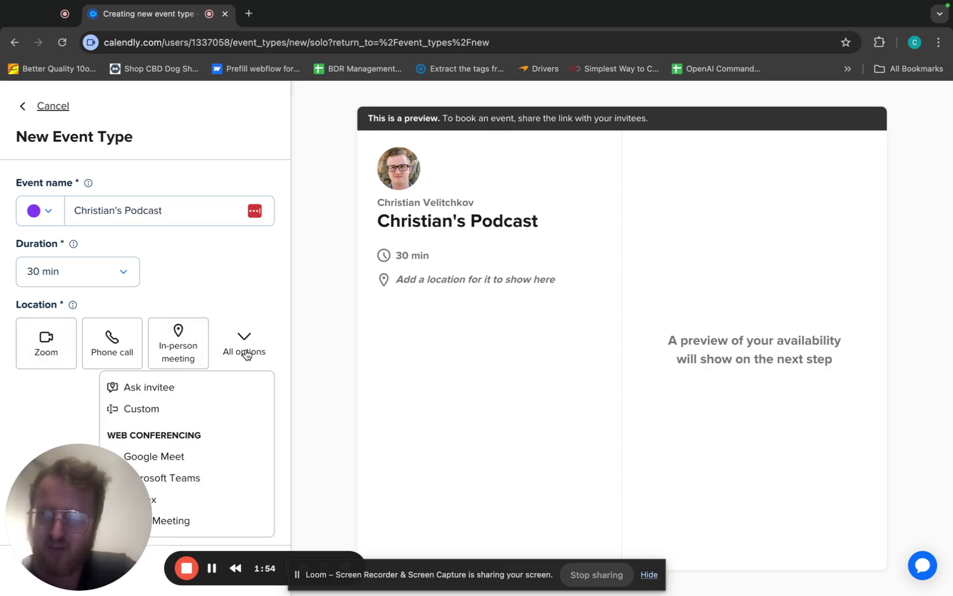
{"action": "left_click", "coordinate": [220, 409]}
{"action": "left_click", "coordinate": [481, 239]}
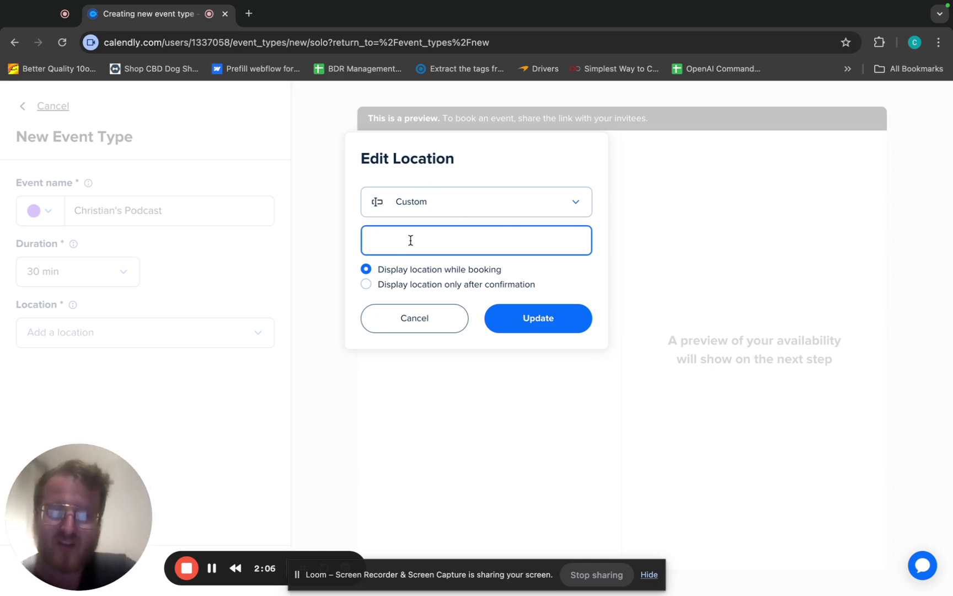
Step: Open the riverside.fm website in a new browser tab
{"action": "left_click", "coordinate": [256, 16]}
{"action": "type", "text": "r"}
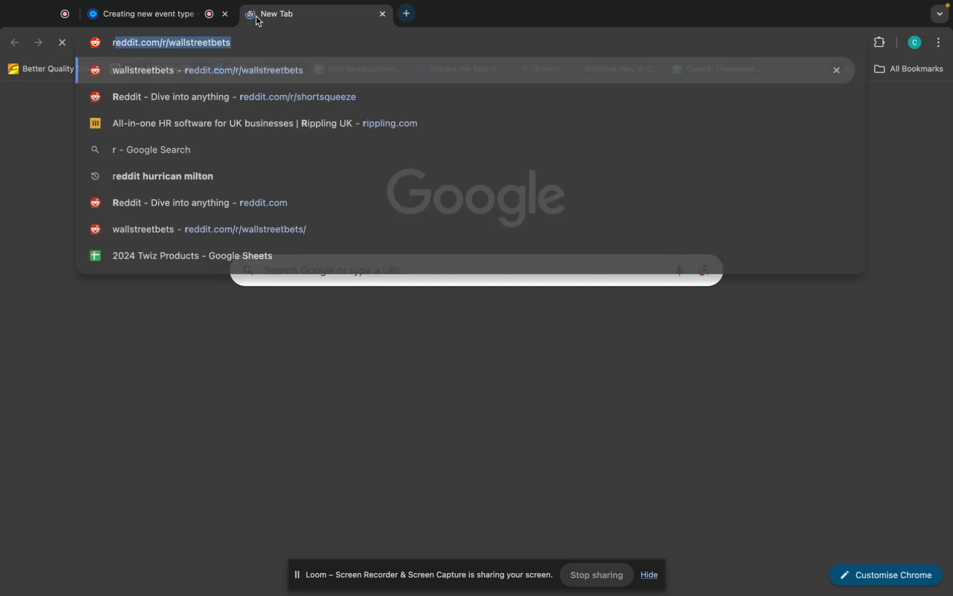
{"action": "type", "text": "iversid"}
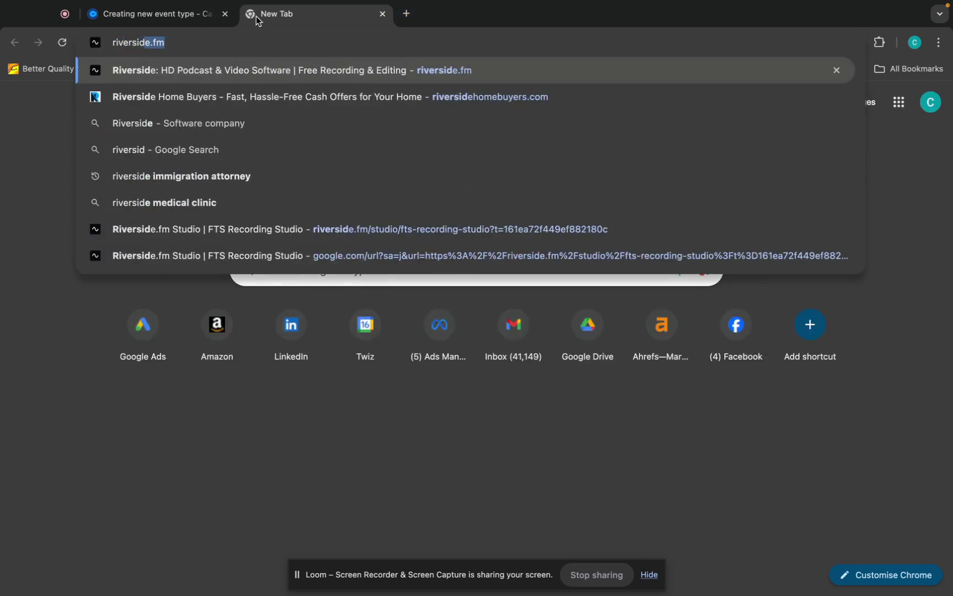
{"action": "key", "text": "Return"}
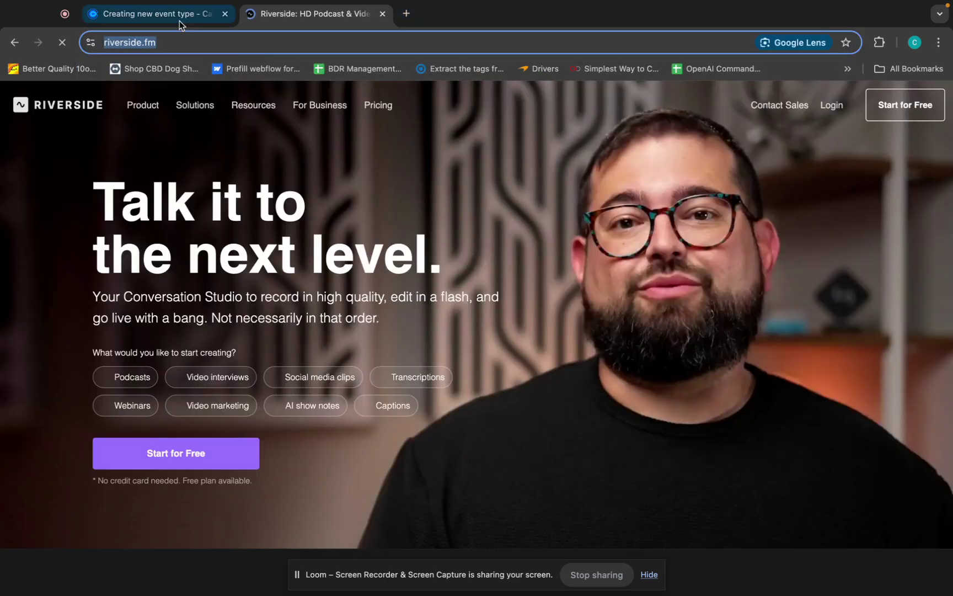
{"action": "left_click", "coordinate": [179, 16]}
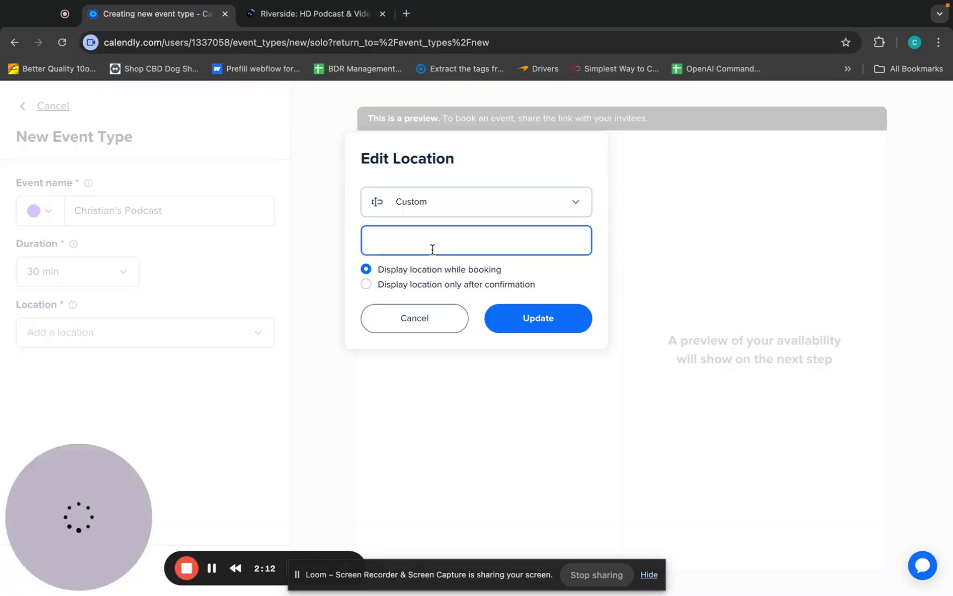
{"action": "type", "text": "https://riverside.fm/"}
{"action": "left_click", "coordinate": [533, 321]}
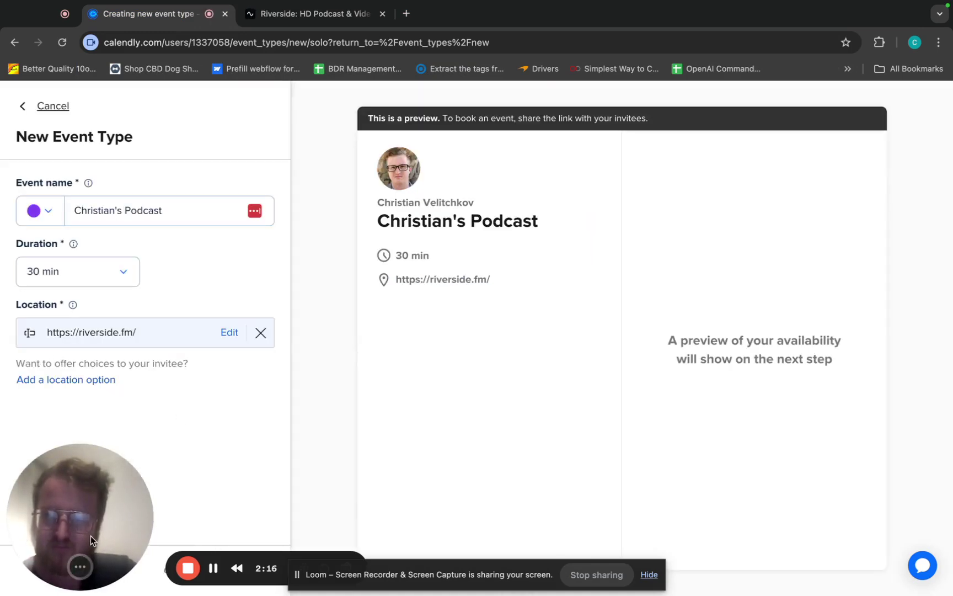
{"action": "left_click_drag", "start_coordinate": [90, 535], "coordinate": [408, 539]}
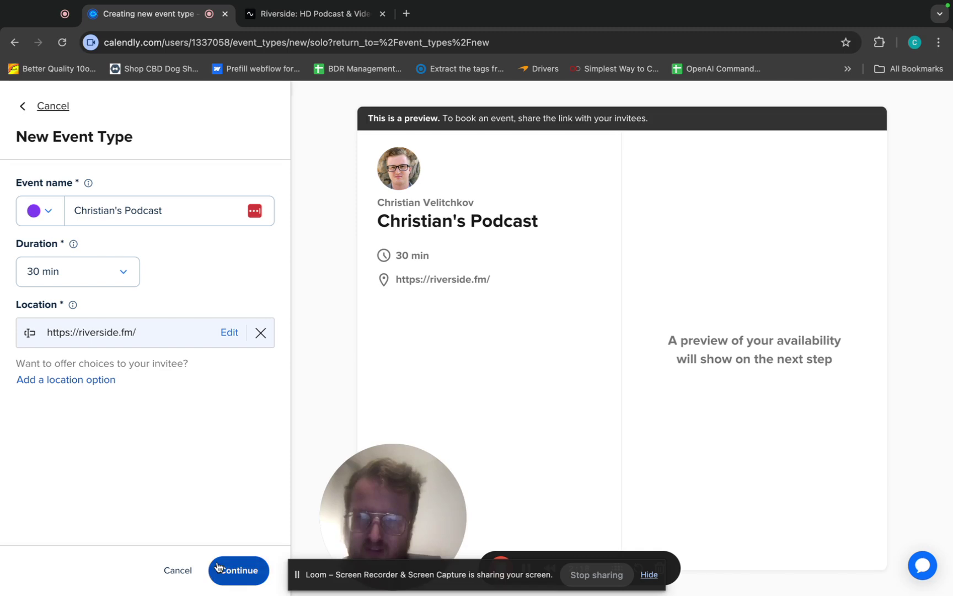
{"action": "left_click", "coordinate": [217, 568]}
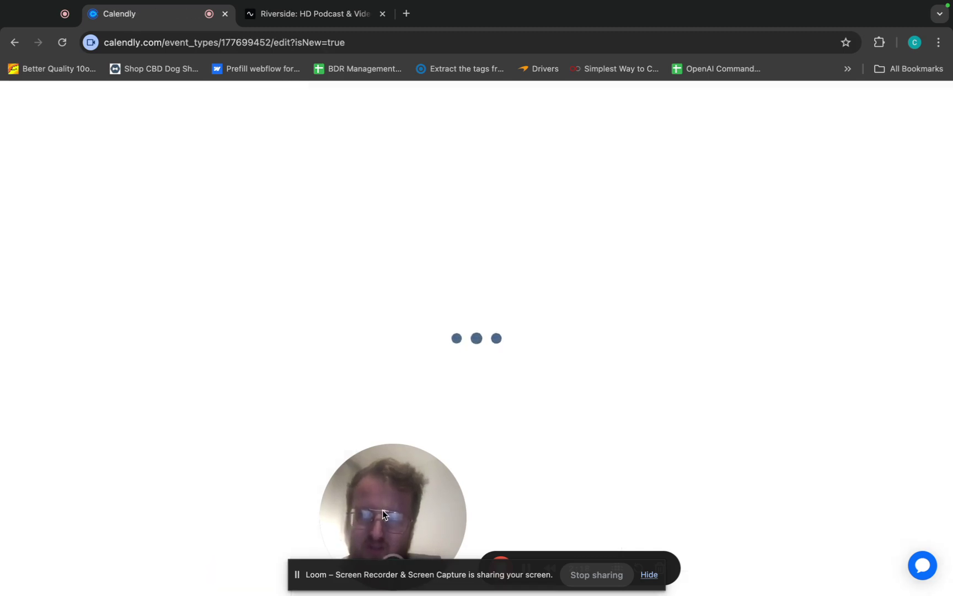
{"action": "left_click_drag", "start_coordinate": [382, 509], "coordinate": [48, 529]}
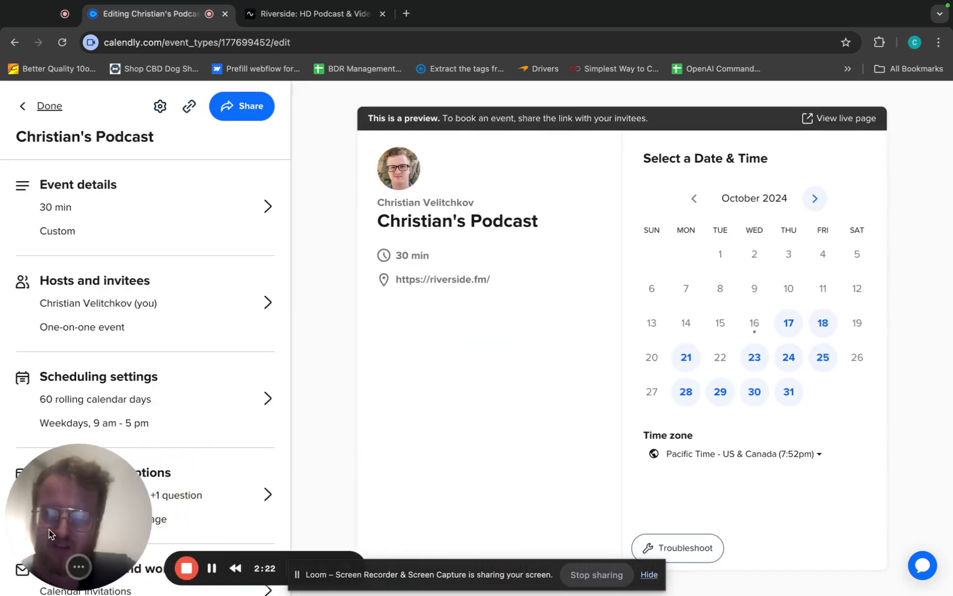
Step: Open the new event type's details and make its description ready for entry
{"action": "left_click", "coordinate": [81, 196]}
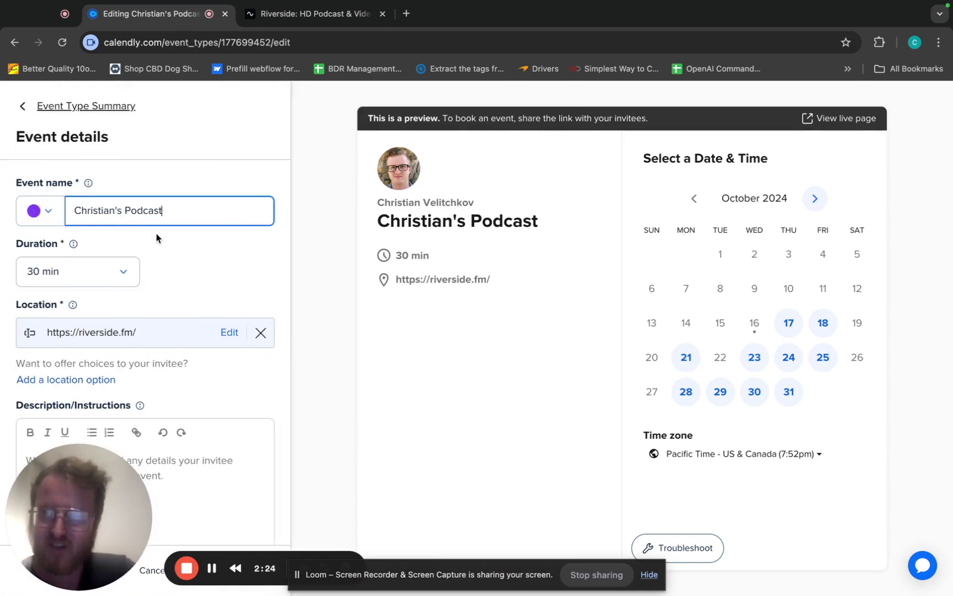
{"action": "scroll", "coordinate": [157, 233], "scroll_direction": "down", "scroll_amount": 1}
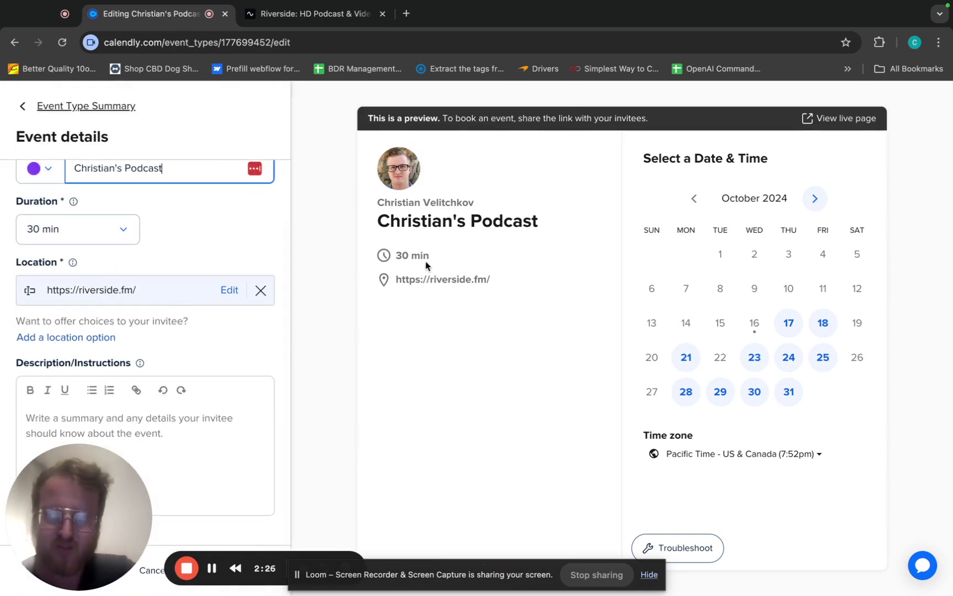
{"action": "triple_click", "coordinate": [443, 281]}
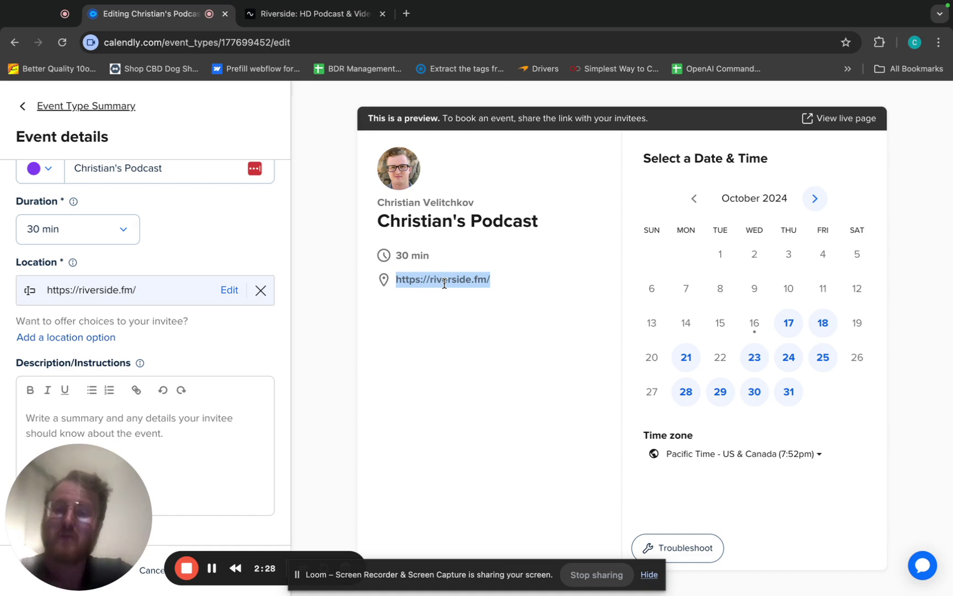
{"action": "left_click", "coordinate": [180, 432]}
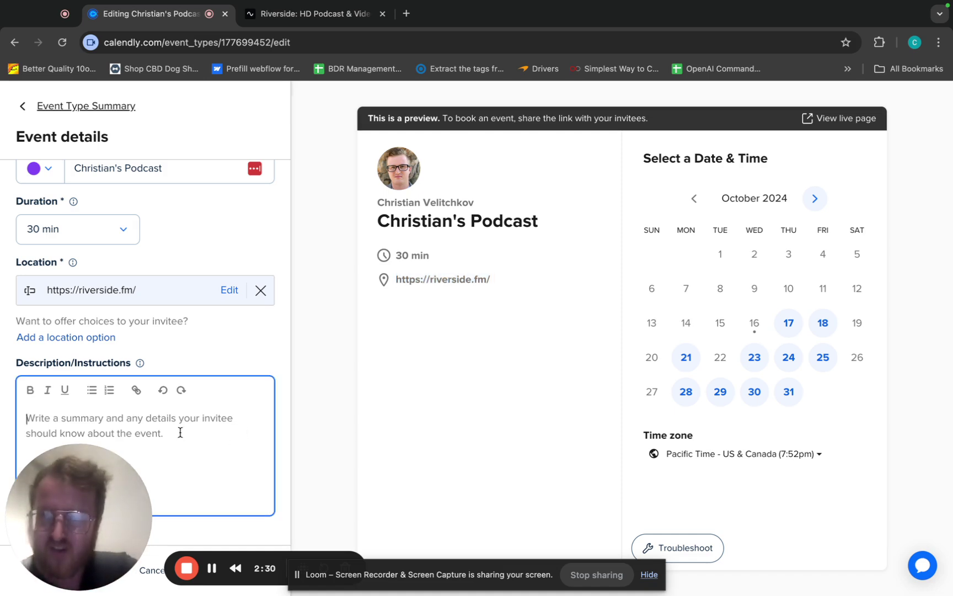
{"action": "type", "text": "We wuk"}
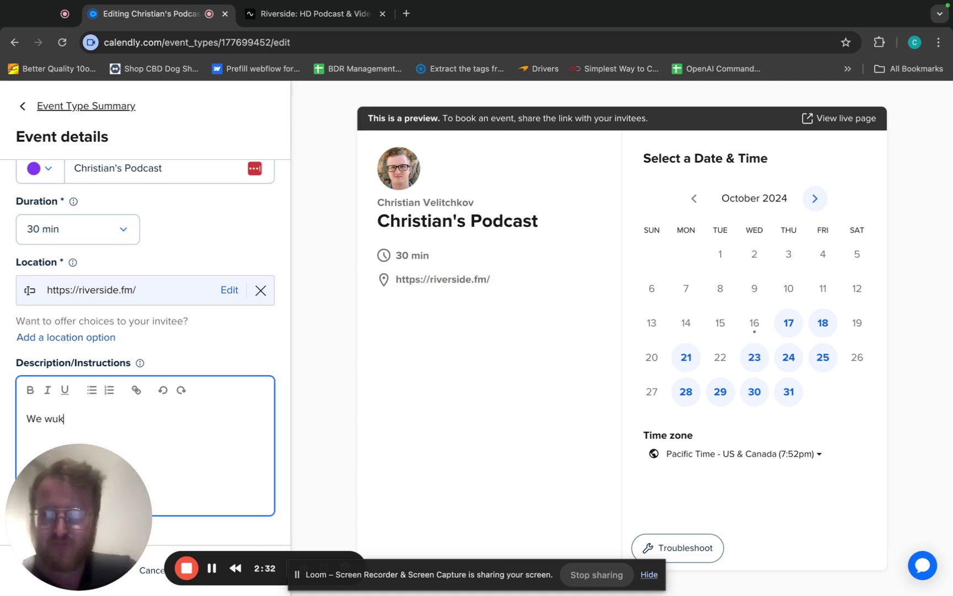
{"action": "key", "text": "BackSpace"}
{"action": "key", "text": "BackSpace"}
{"action": "key", "text": "BackSpace"}
{"action": "key", "text": "BackSpace"}
{"action": "key", "text": "BackSpace"}
{"action": "key", "text": "BackSpace"}
{"action": "type", "text": "We"}
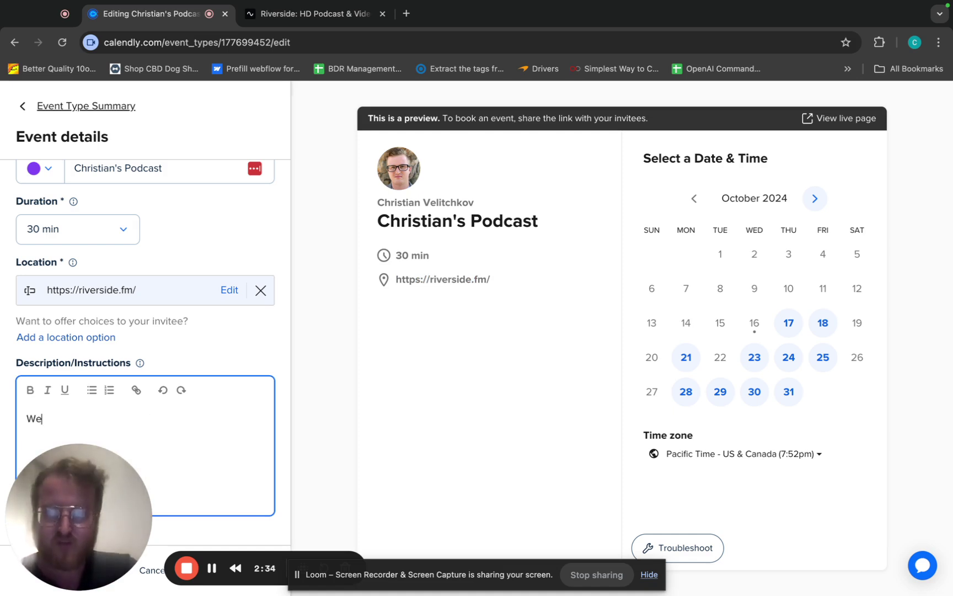
{"action": "type", "text": " will"}
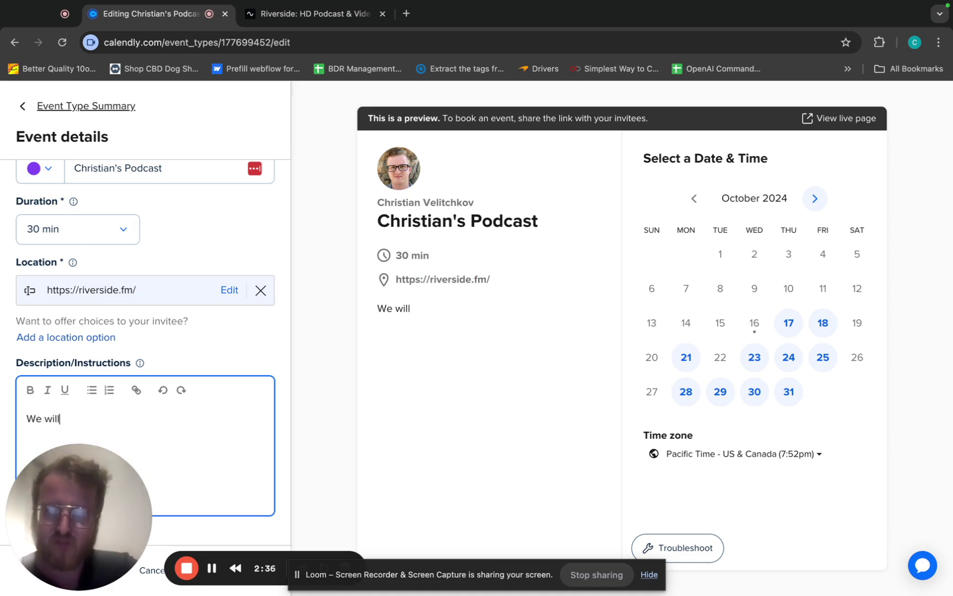
{"action": "key", "text": "BackSpace"}
{"action": "key", "text": "BackSpace"}
{"action": "key", "text": "BackSpace"}
{"action": "key", "text": "BackSpace"}
{"action": "key", "text": "BackSpace"}
{"action": "key", "text": "BackSpace"}
{"action": "key", "text": "BackSpace"}
Step: Write in the description that the podcast will be hosted on riverside.fm on the link below, with topics and questions discussed during the session
{"action": "type", "text": "The podca"}
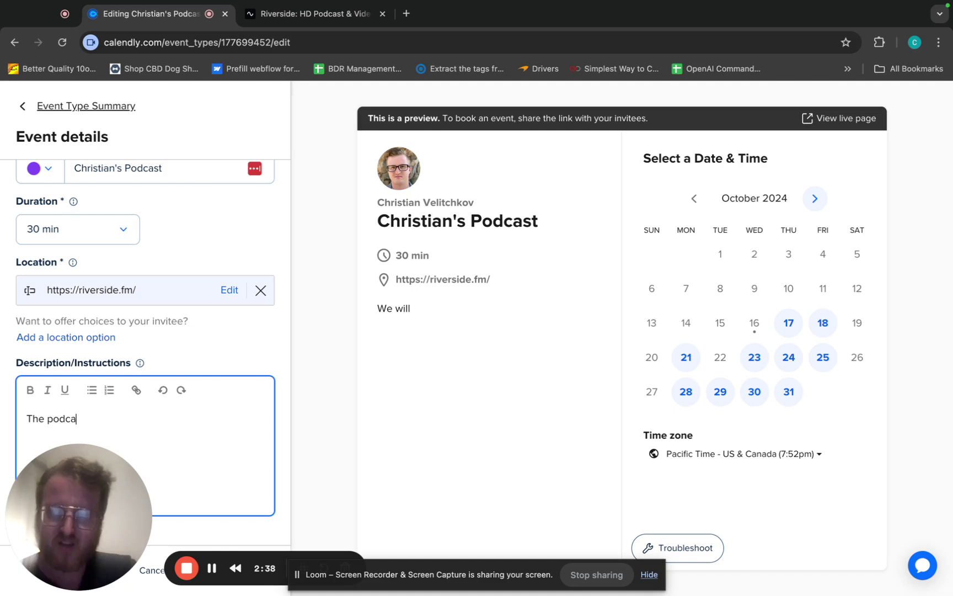
{"action": "type", "text": "st will be hosted on ri"}
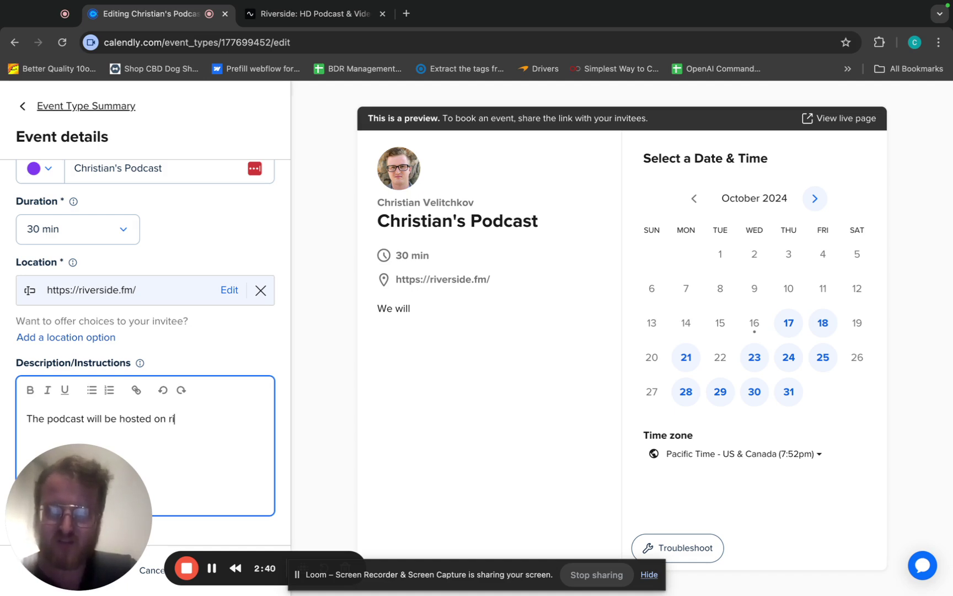
{"action": "type", "text": "verside.fm "}
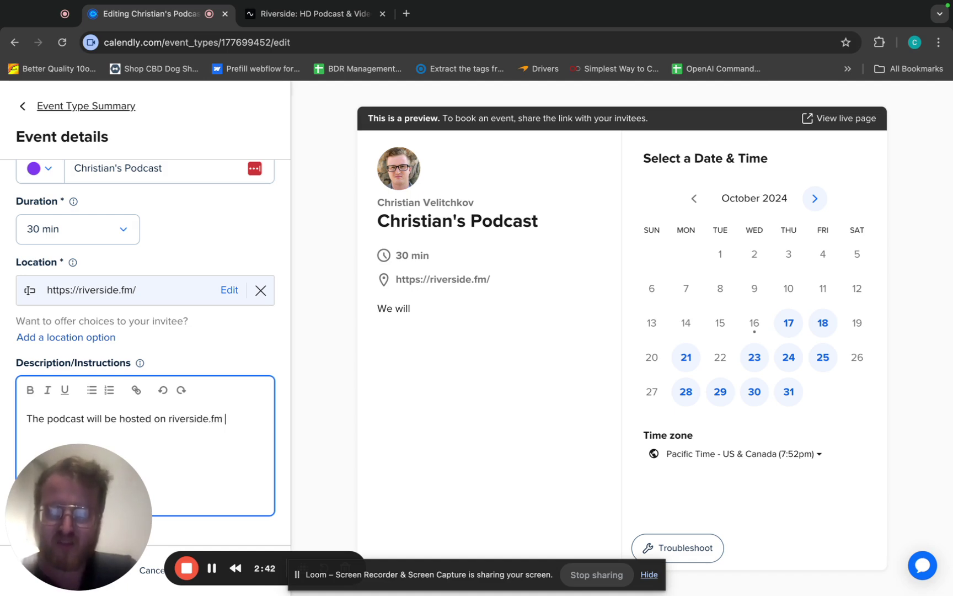
{"action": "type", "text": "on the link below. We will discuss the. top"}
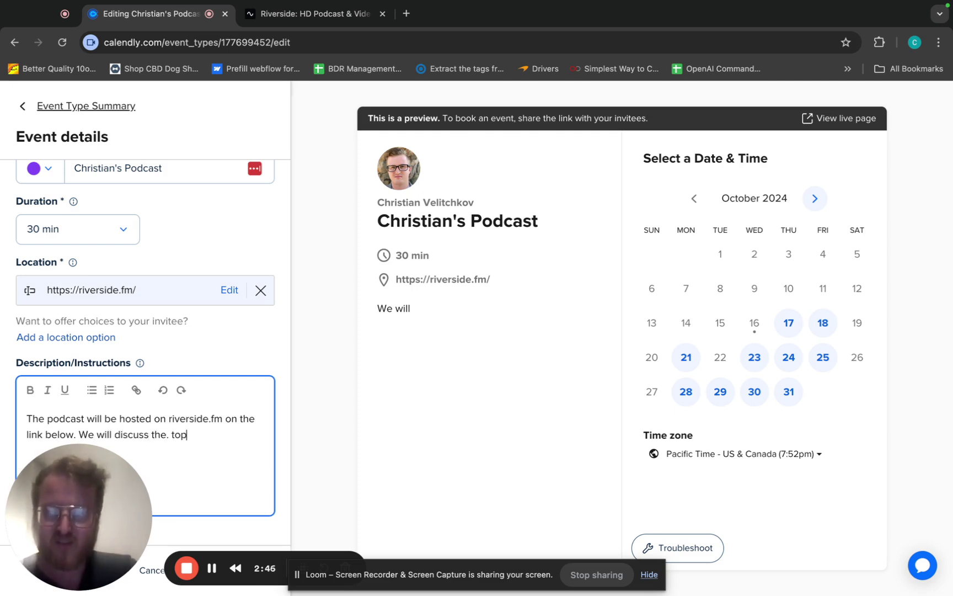
{"action": "type", "text": "and questions 5"}
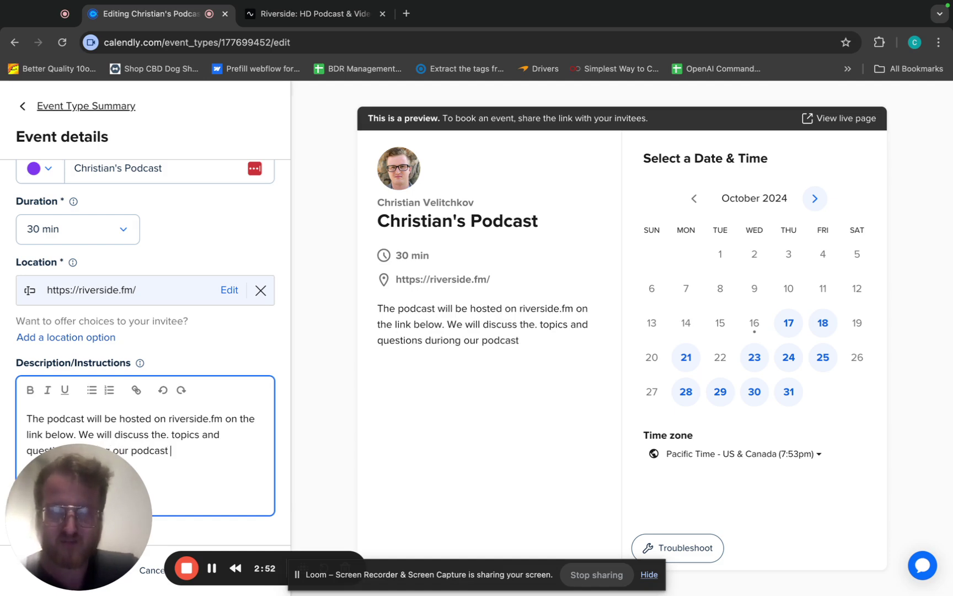
{"action": "type", "text": " session. Thr"}
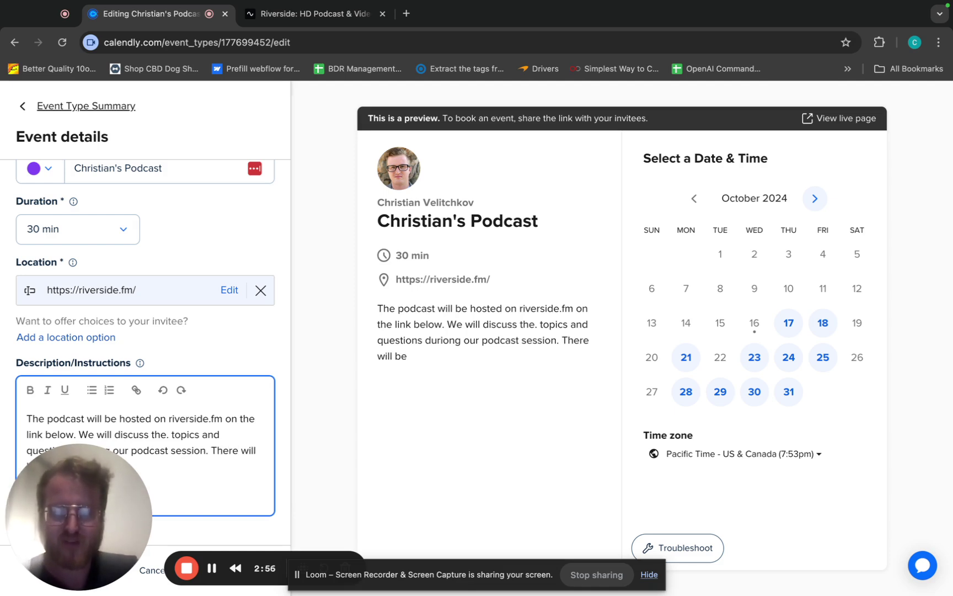
Step: Complete the description paragraph with the sentence "There will be 5 minutes prep time before we record the session."
{"action": "type", "text": " 5 minutes prep time"}
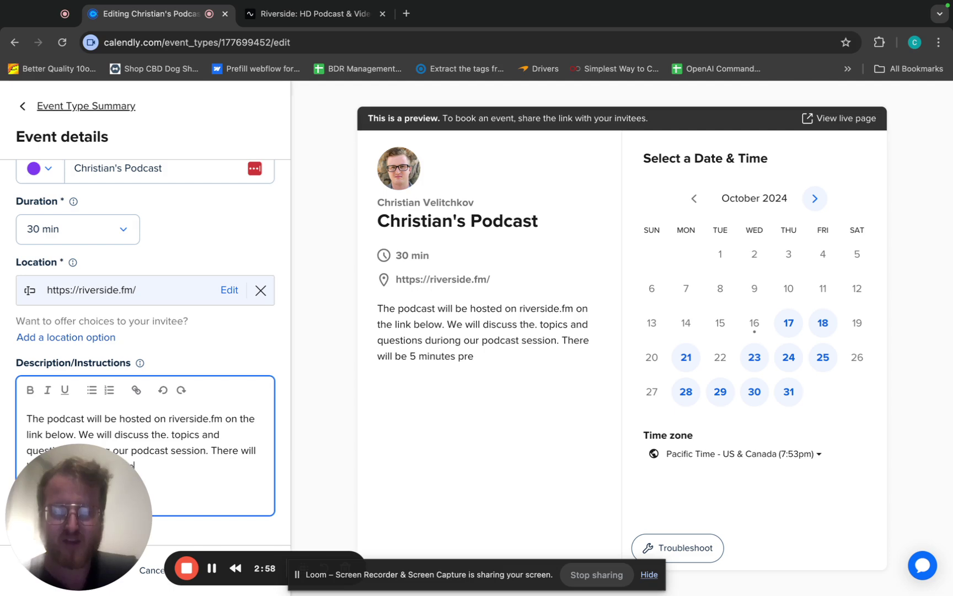
{"action": "type", "text": " before"}
{"action": "left_click", "coordinate": [72, 568]}
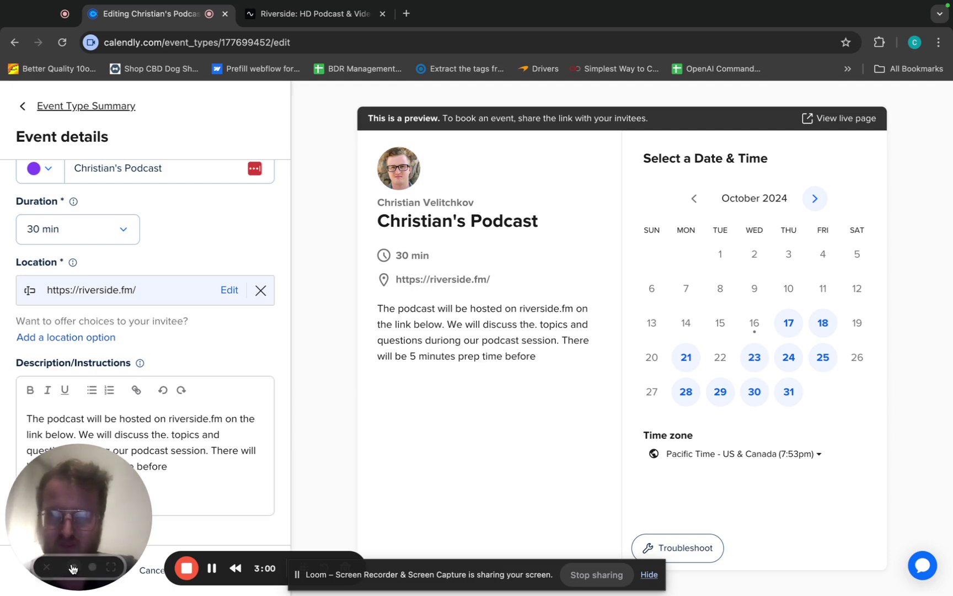
{"action": "left_click", "coordinate": [49, 568]}
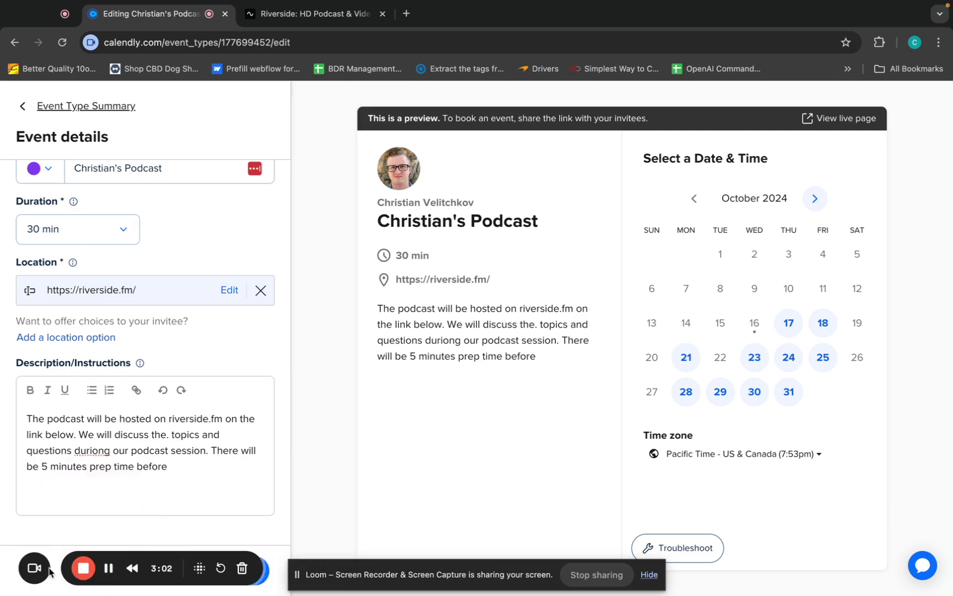
{"action": "left_click", "coordinate": [186, 470]}
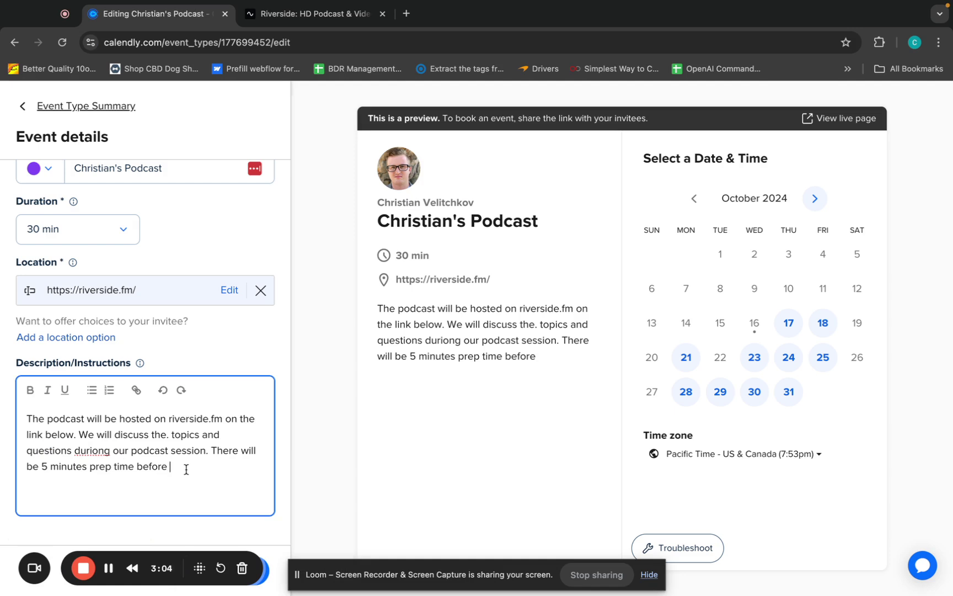
{"action": "type", "text": "we record the session"}
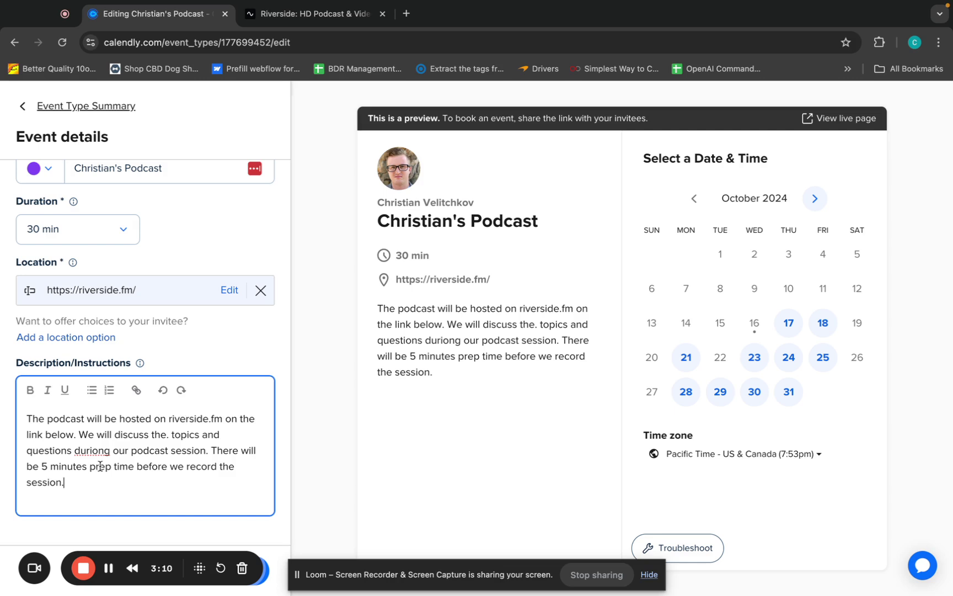
{"action": "type", "text": "."}
Step: Add two separate lines to the description: "Listen to podcast on Spotify - LINK" and "Listen to podcast on Apple - LINK"
{"action": "key", "text": "Return"}
{"action": "key", "text": "Return"}
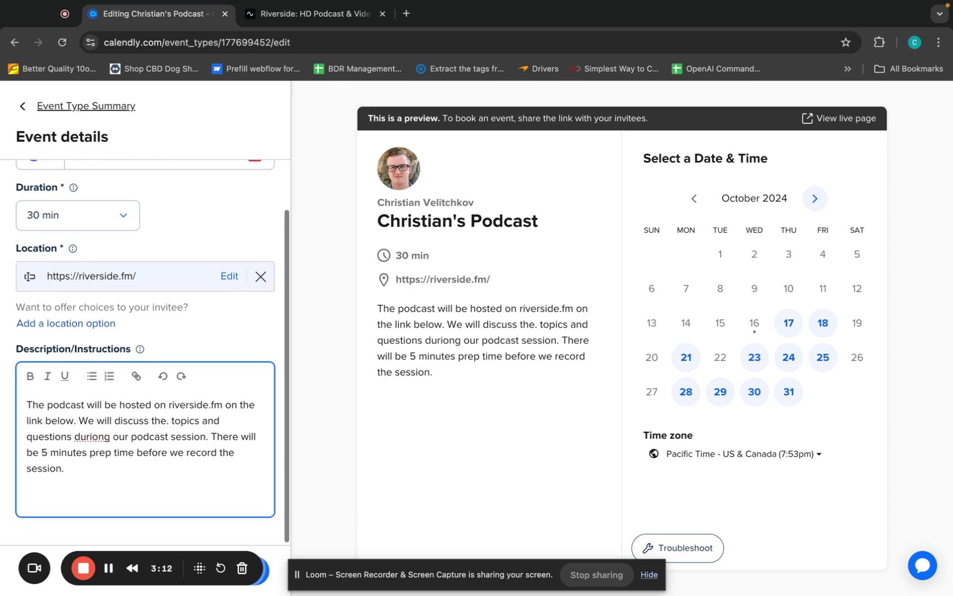
{"action": "type", "text": "Link to Spo"}
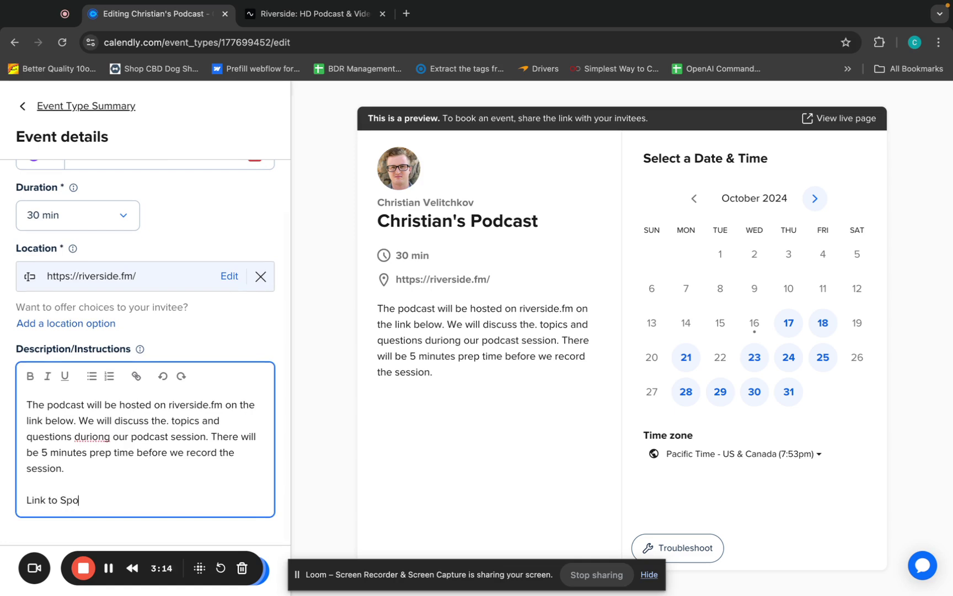
{"action": "key", "text": "BackSpace"}
{"action": "key", "text": "BackSpace"}
{"action": "key", "text": "BackSpace"}
{"action": "key", "text": "BackSpace"}
{"action": "key", "text": "BackSpace"}
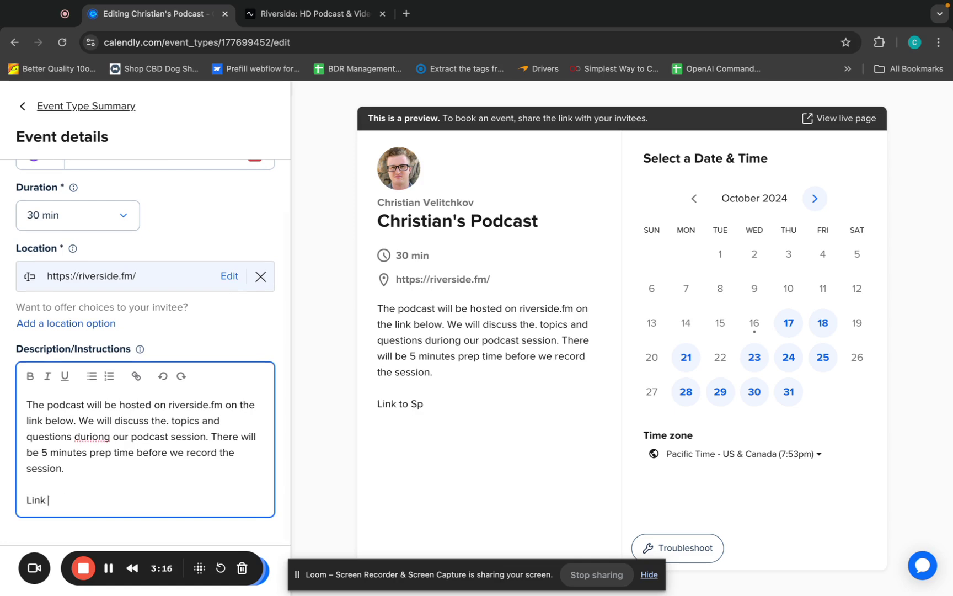
{"action": "type", "text": "sten to pod"}
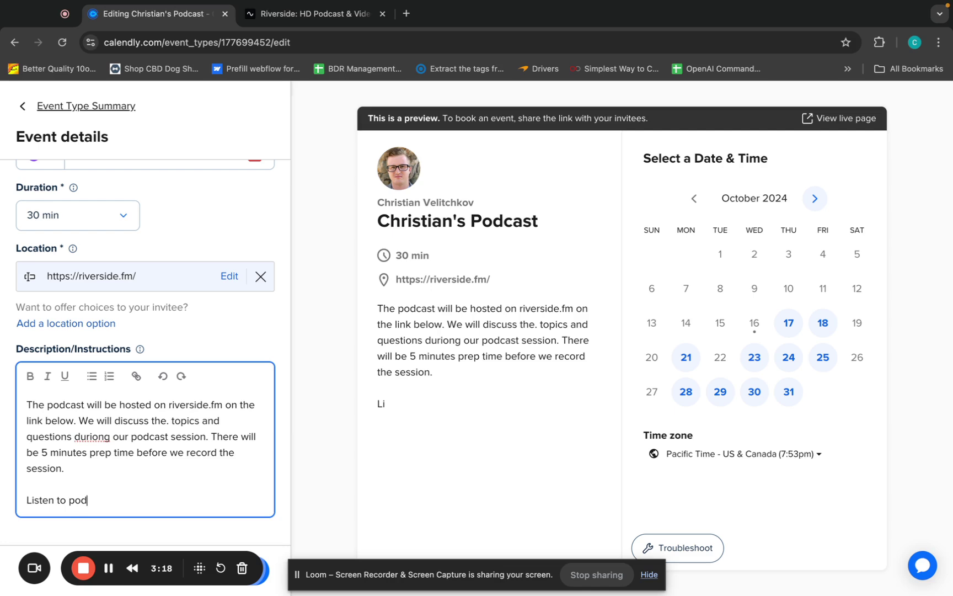
{"action": "type", "text": "cast on Spotify - LINK"}
{"action": "key", "text": "Return"}
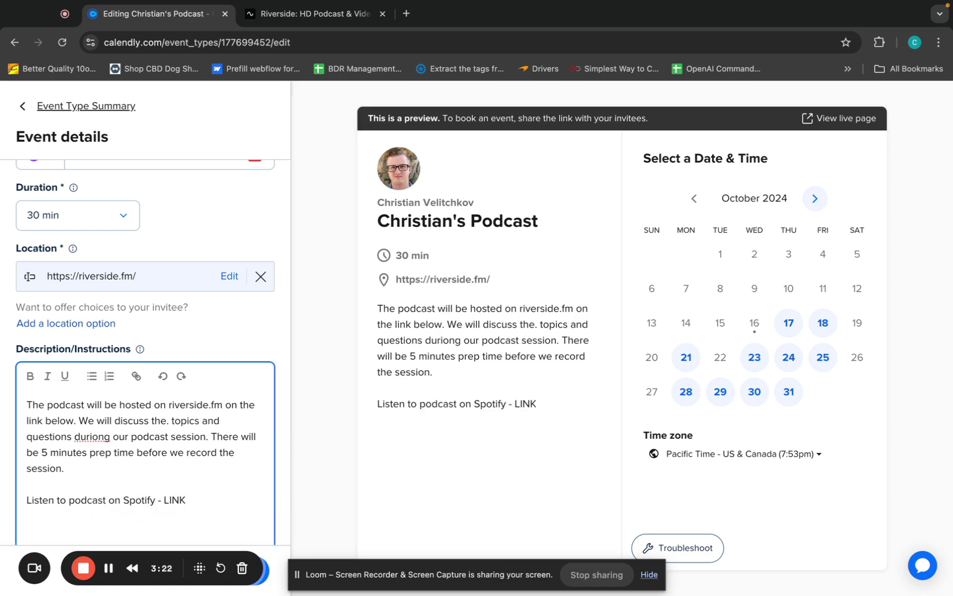
{"action": "type", "text": "Listen to podcast on Ap"}
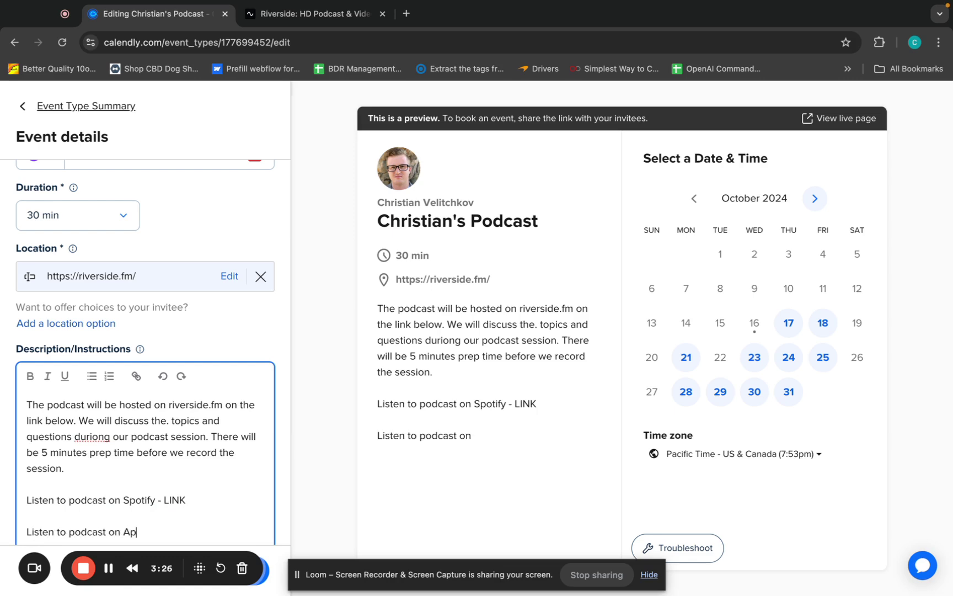
{"action": "type", "text": "ple - Link"}
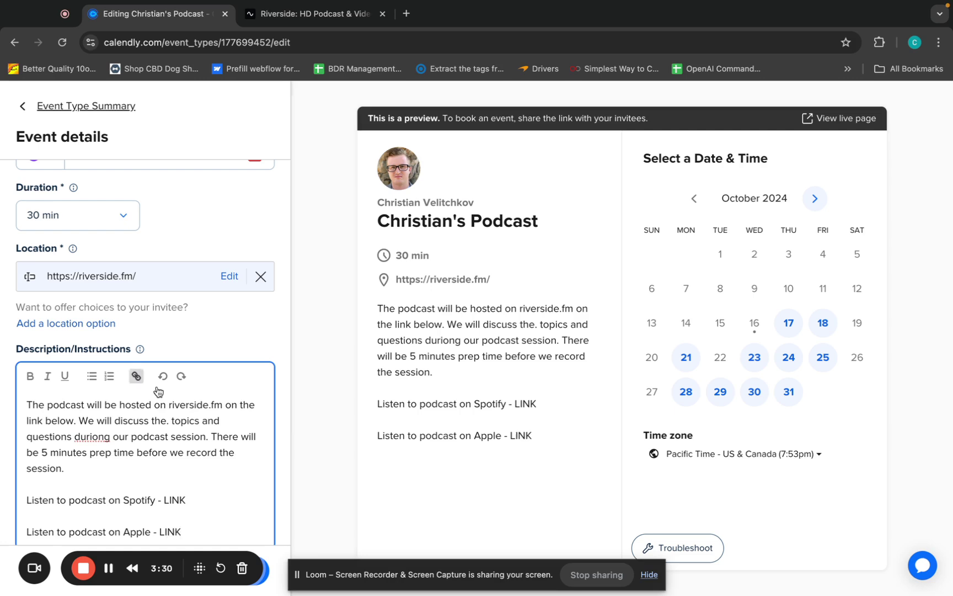
{"action": "left_click_drag", "start_coordinate": [188, 500], "coordinate": [174, 500]}
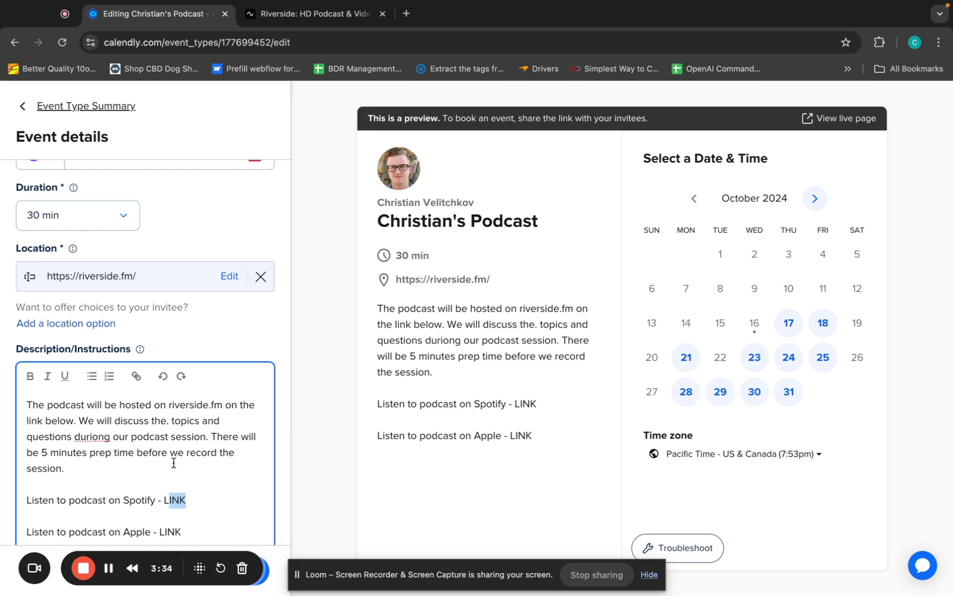
{"action": "left_click", "coordinate": [177, 499]}
{"action": "scroll", "coordinate": [175, 500], "scroll_direction": "down", "scroll_amount": 1}
{"action": "left_click", "coordinate": [194, 508]}
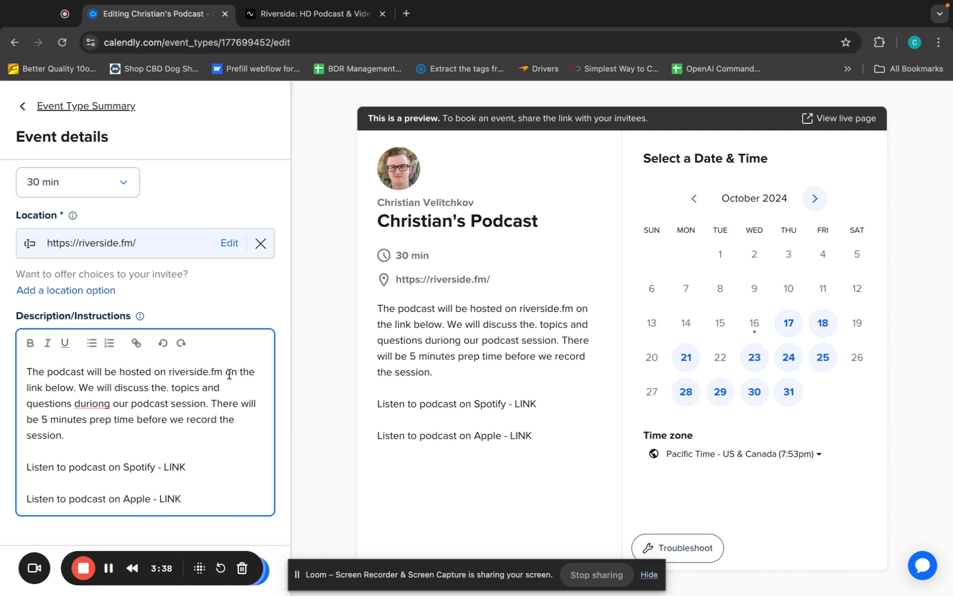
{"action": "scroll", "coordinate": [204, 422], "scroll_direction": "up", "scroll_amount": 2}
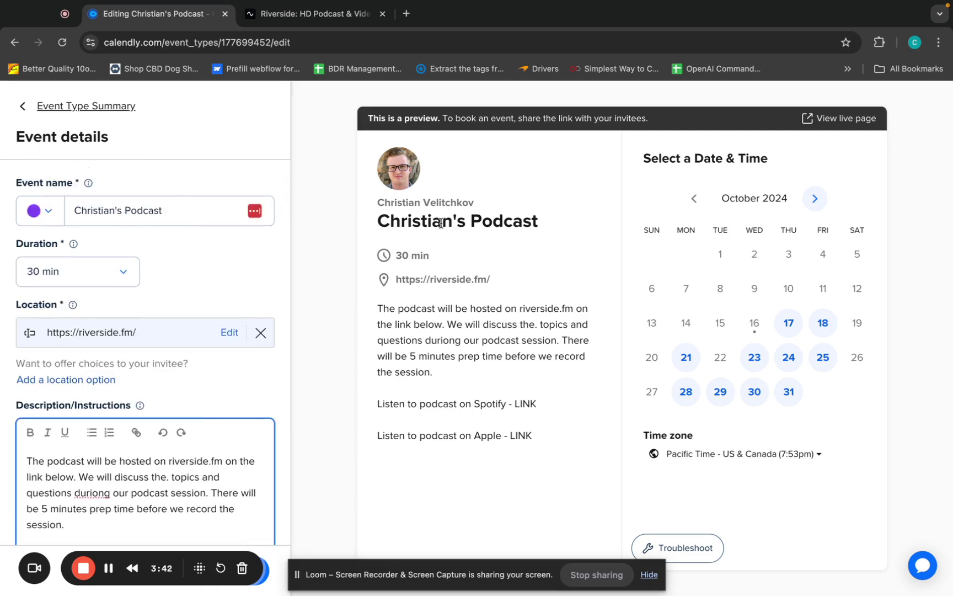
Step: Try other wordings for the event name, including just "Podcast"
{"action": "triple_click", "coordinate": [122, 217]}
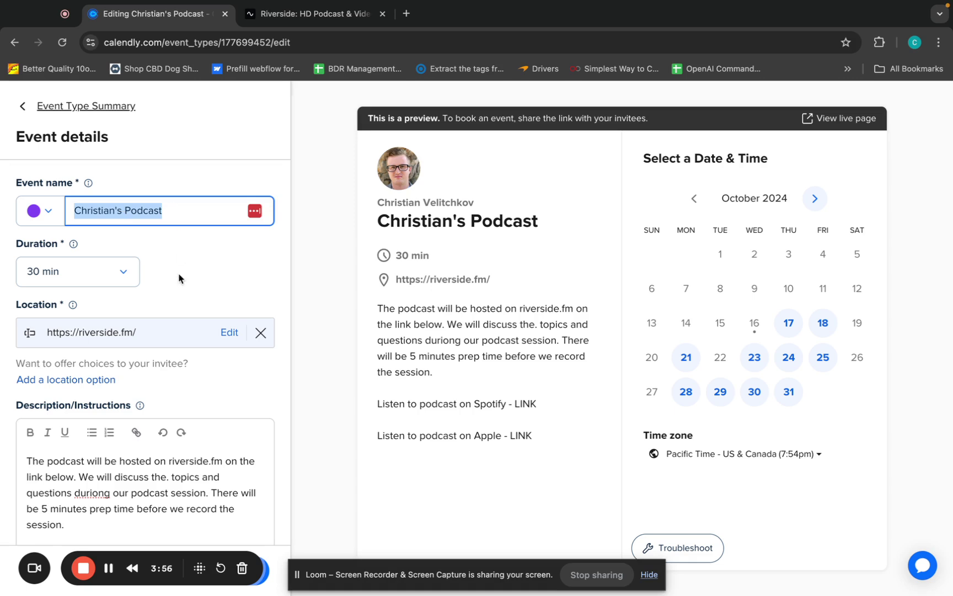
{"action": "type", "text": "Christian"}
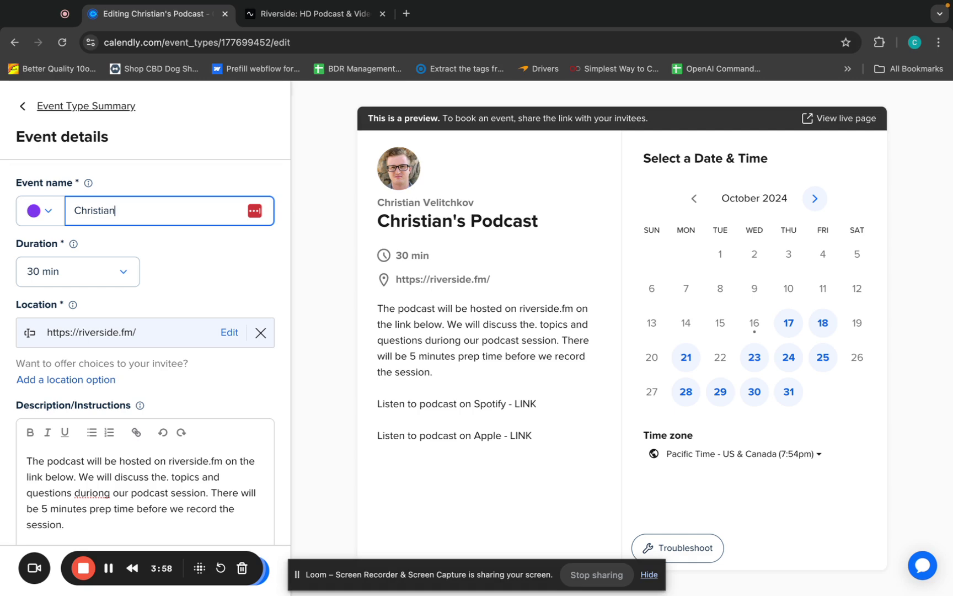
{"action": "key", "text": "BackSpace"}
{"action": "key", "text": "BackSpace"}
{"action": "key", "text": "BackSpace"}
{"action": "key", "text": "BackSpace"}
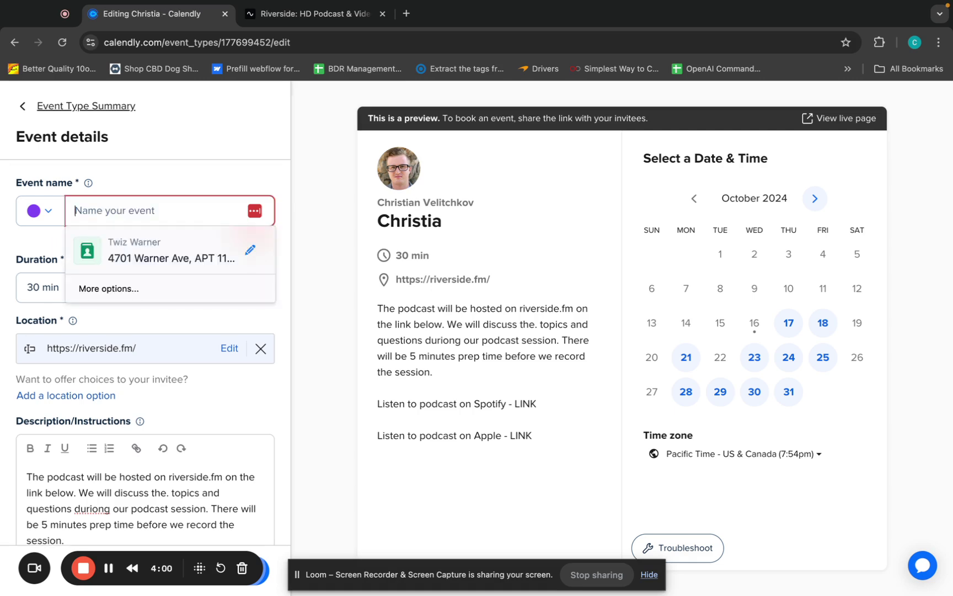
{"action": "type", "text": "Podcast"}
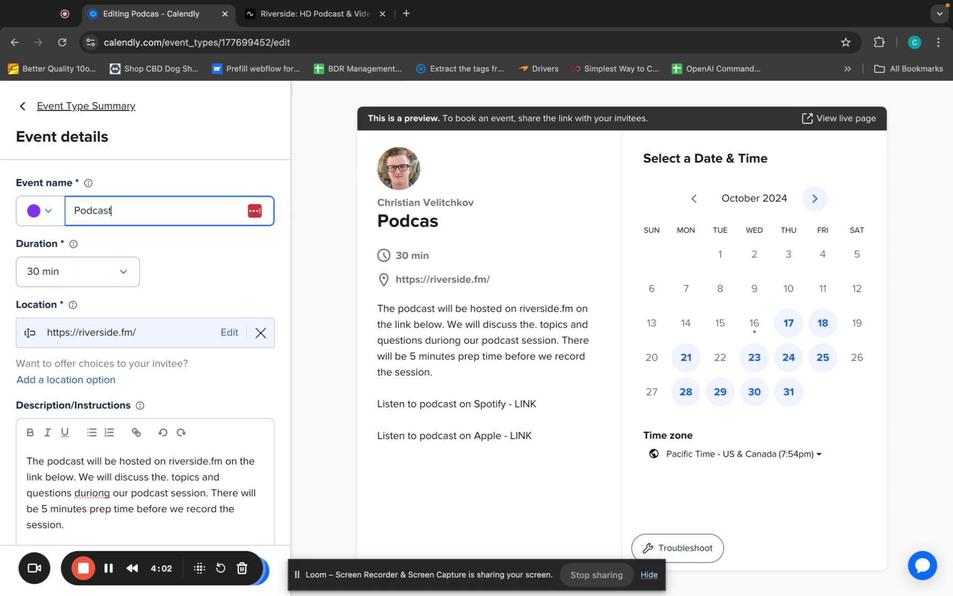
{"action": "type", "text": " Wi"}
{"action": "key", "text": "BackSpace"}
{"action": "key", "text": "BackSpace"}
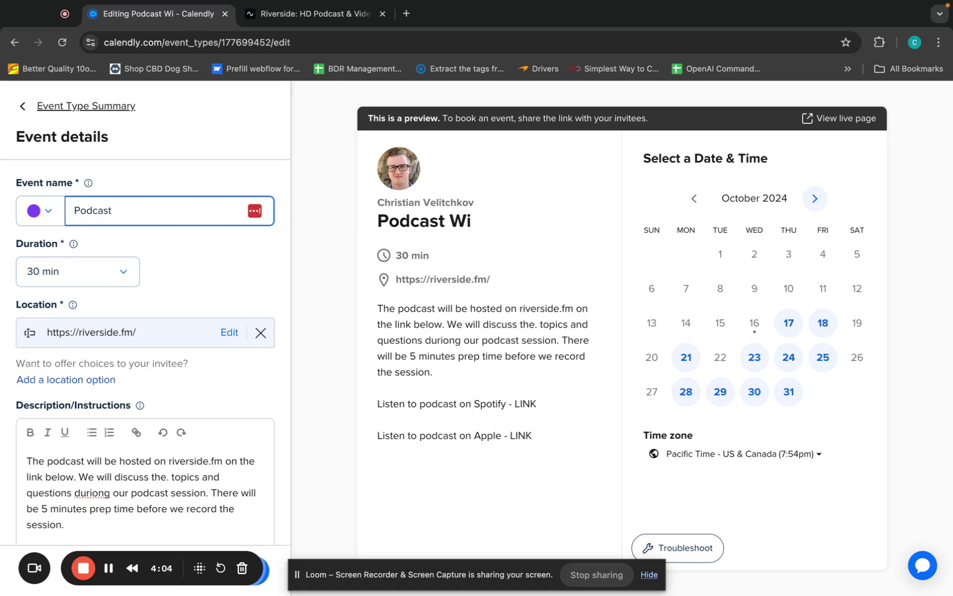
{"action": "key", "text": "BackSpace"}
{"action": "type", "text": "C"}
{"action": "key", "text": "BackSpace"}
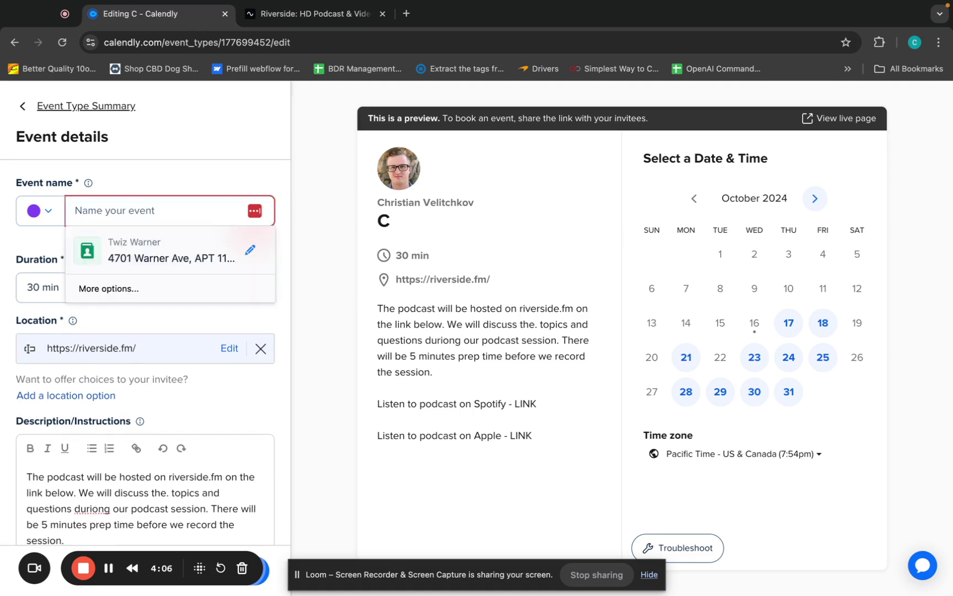
Step: Set the event name to the host's first name in possessive form followed by "Podcast", and save the event details
{"action": "type", "text": "Christian'sPOdcast"}
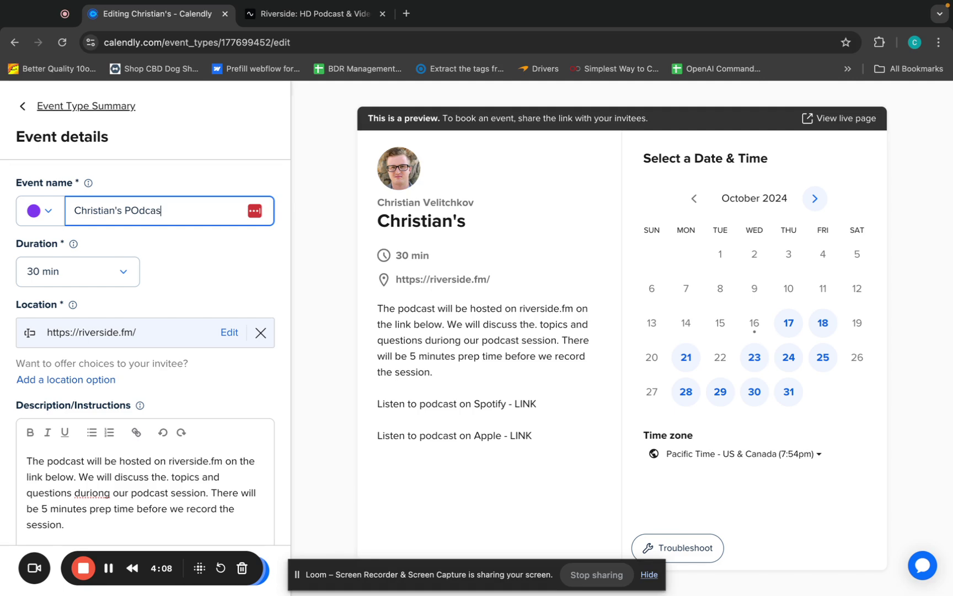
{"action": "key", "text": "BackSpace"}
{"action": "key", "text": "BackSpace"}
{"action": "key", "text": "BackSpace"}
{"action": "key", "text": "BackSpace"}
{"action": "type", "text": "Podcast"}
{"action": "scroll", "coordinate": [146, 353], "scroll_direction": "down", "scroll_amount": 3}
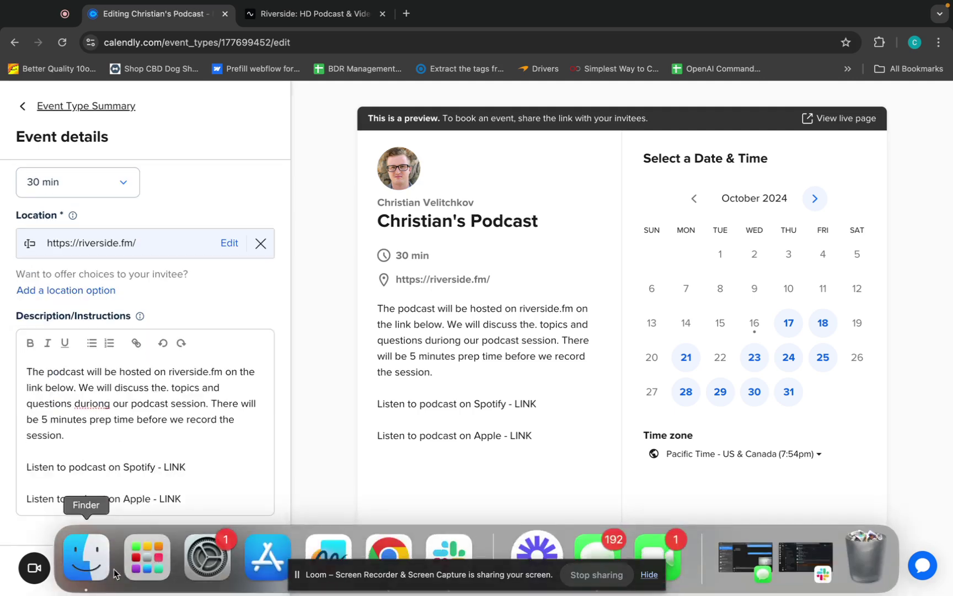
{"action": "left_click_drag", "start_coordinate": [98, 581], "coordinate": [90, 541]}
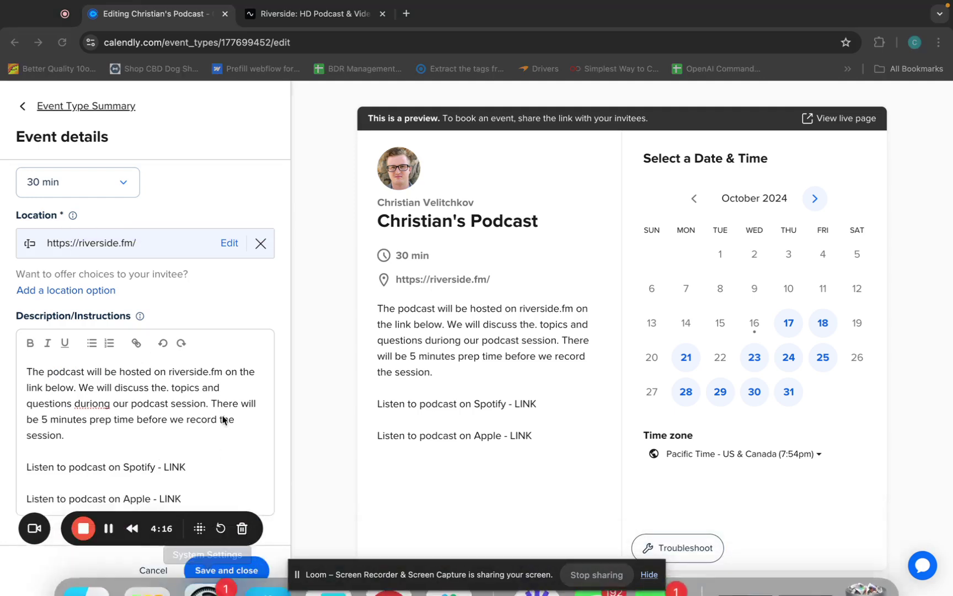
{"action": "left_click", "coordinate": [246, 580]}
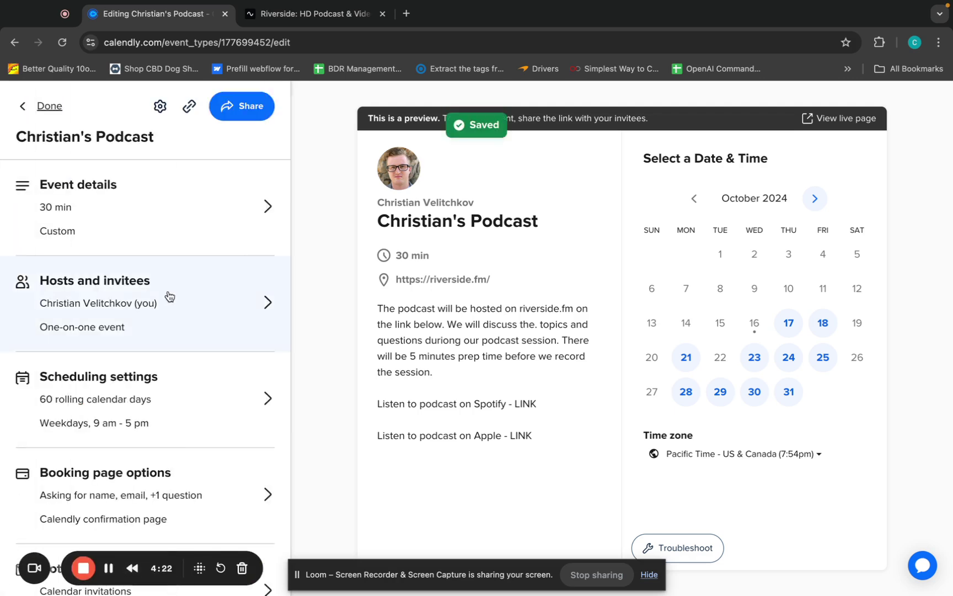
Step: Review the event type's host and invitee settings, including the option for invitees to add guests
{"action": "left_click", "coordinate": [170, 297]}
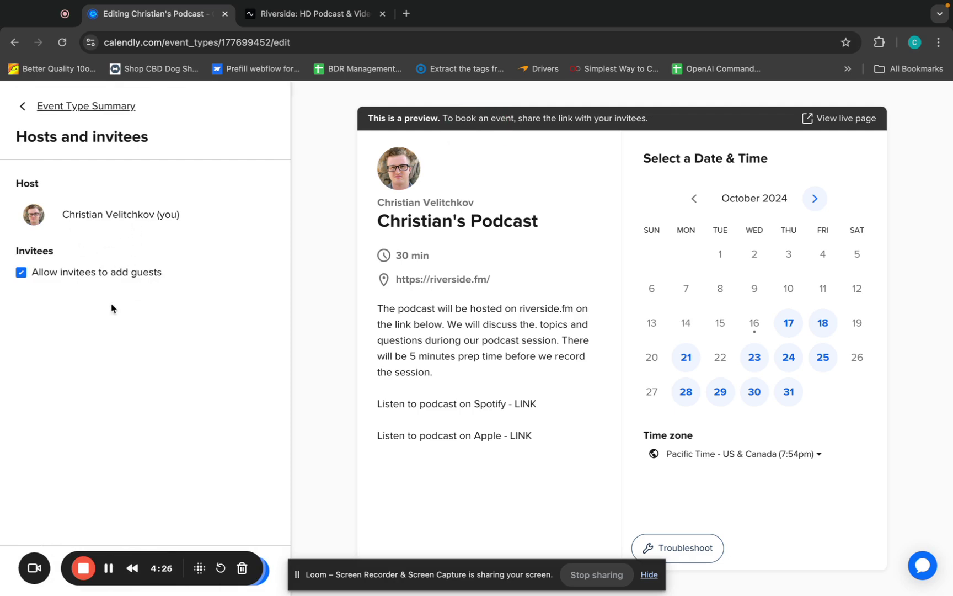
{"action": "left_click", "coordinate": [24, 106]}
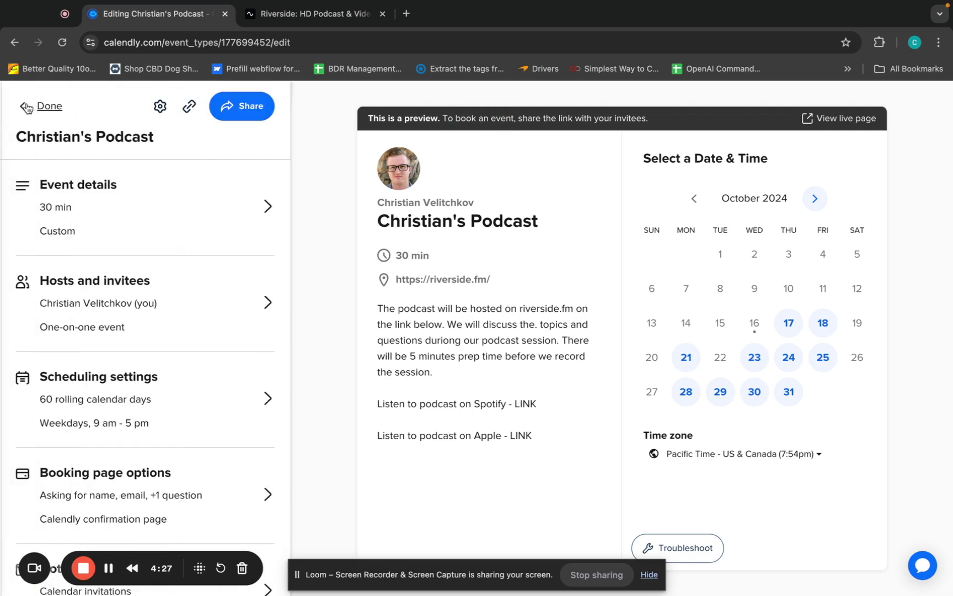
{"action": "left_click", "coordinate": [88, 304]}
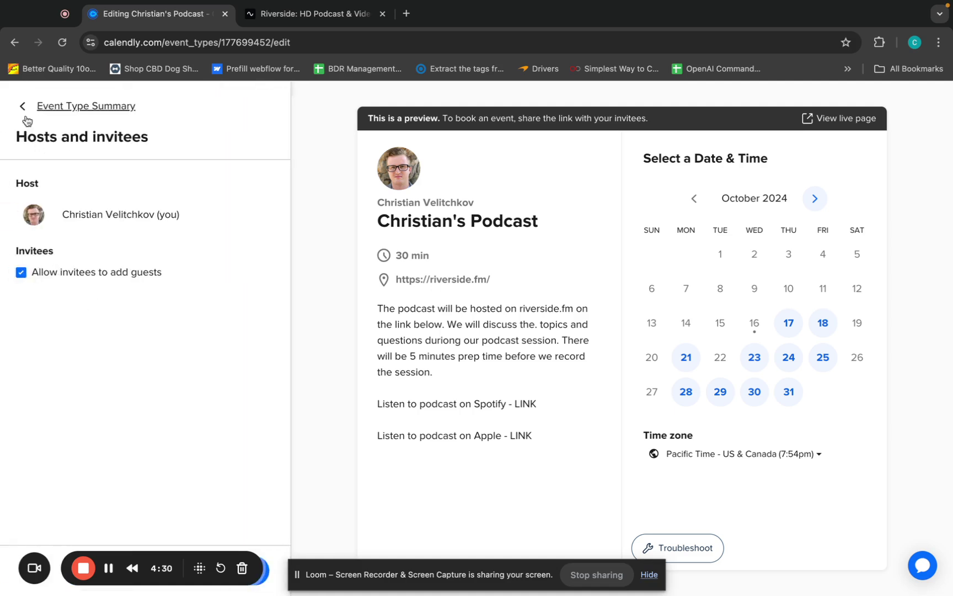
{"action": "left_click", "coordinate": [22, 110]}
Step: In the scheduling settings, let invitees schedule up to 14 calendar days into the future
{"action": "left_click", "coordinate": [82, 366]}
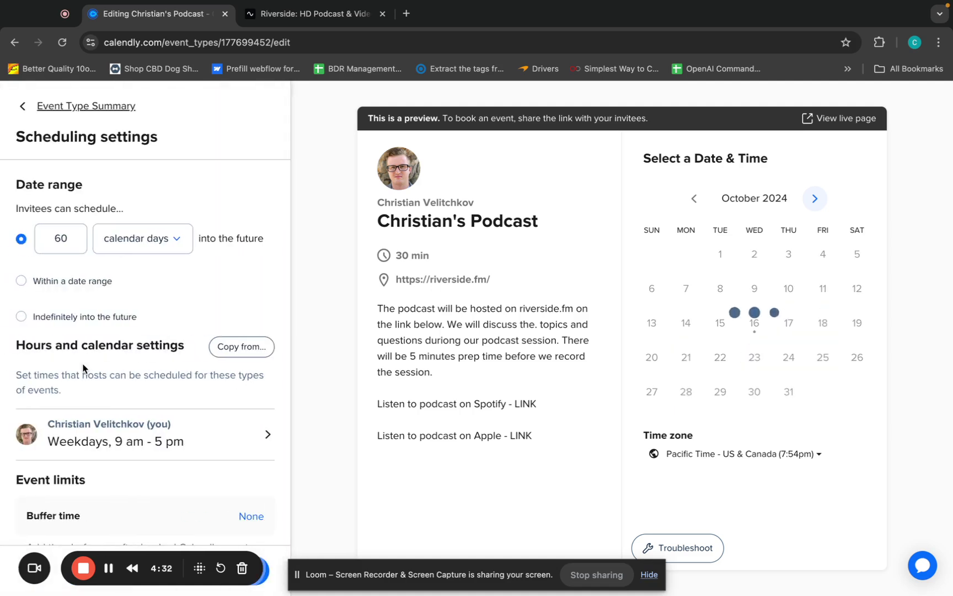
{"action": "left_click", "coordinate": [69, 232]}
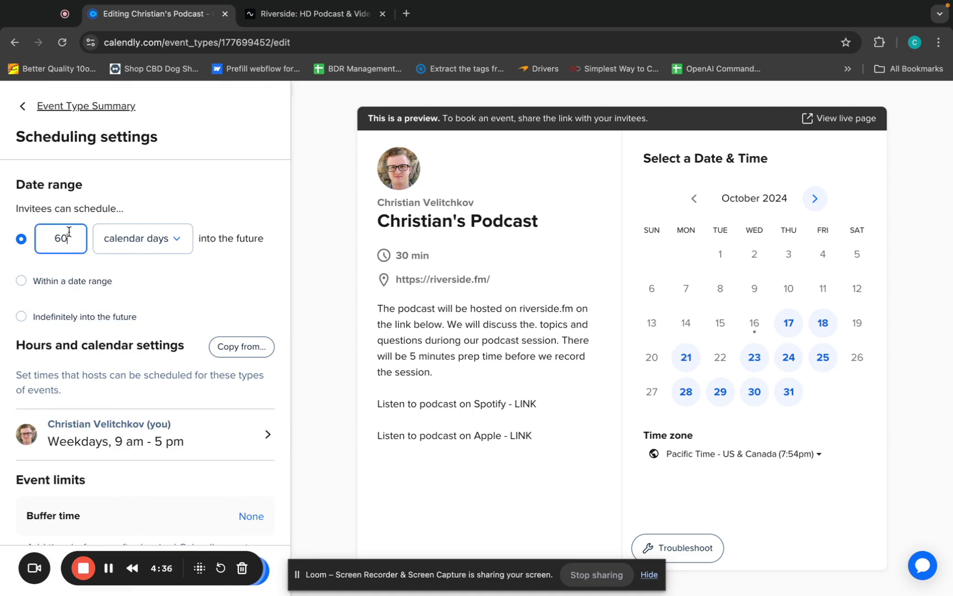
{"action": "key", "text": "BackSpace"}
{"action": "key", "text": "BackSpace"}
{"action": "type", "text": "14"}
{"action": "left_click", "coordinate": [197, 299]}
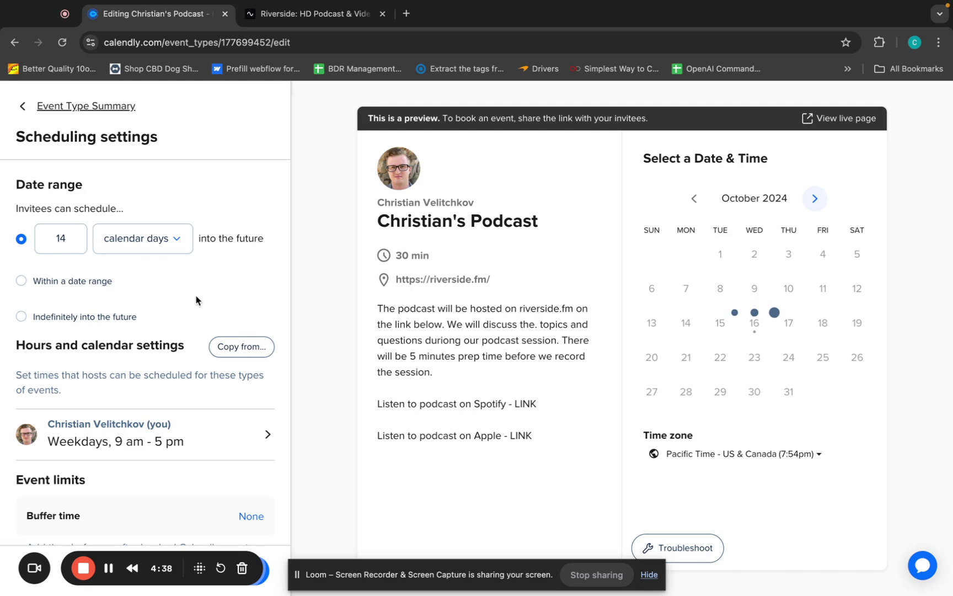
Step: Open the host's available hours and check which event types an edit of the Working hours schedule can apply to
{"action": "scroll", "coordinate": [197, 299], "scroll_direction": "down", "scroll_amount": 3}
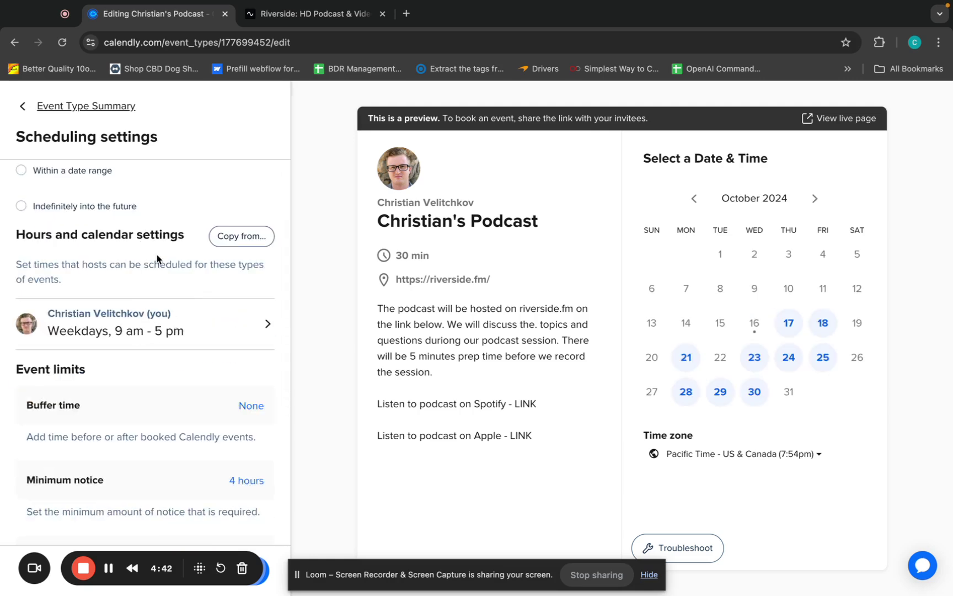
{"action": "left_click", "coordinate": [247, 331]}
{"action": "scroll", "coordinate": [182, 386], "scroll_direction": "down", "scroll_amount": 5}
{"action": "scroll", "coordinate": [182, 386], "scroll_direction": "up", "scroll_amount": 5}
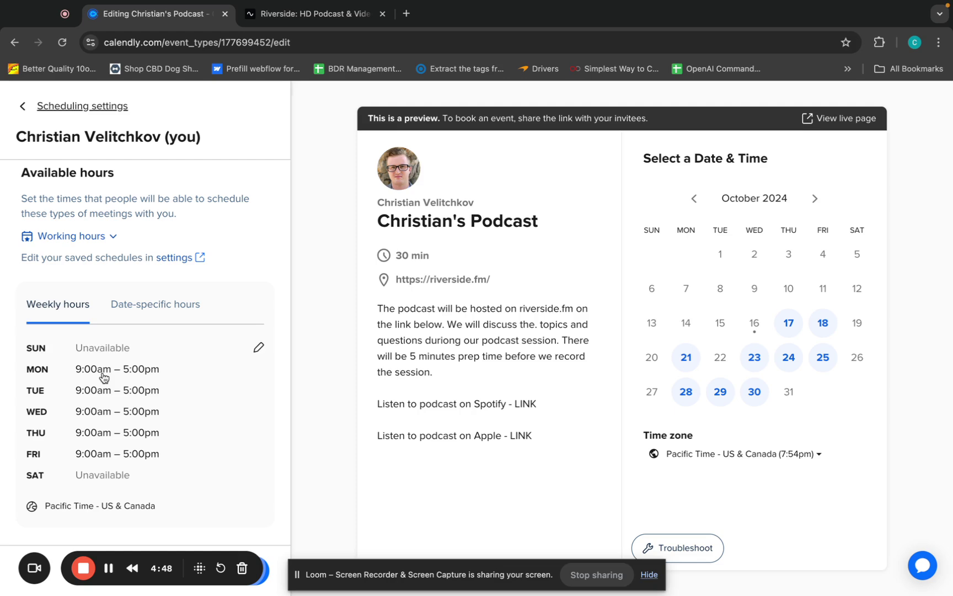
{"action": "left_click", "coordinate": [259, 348]}
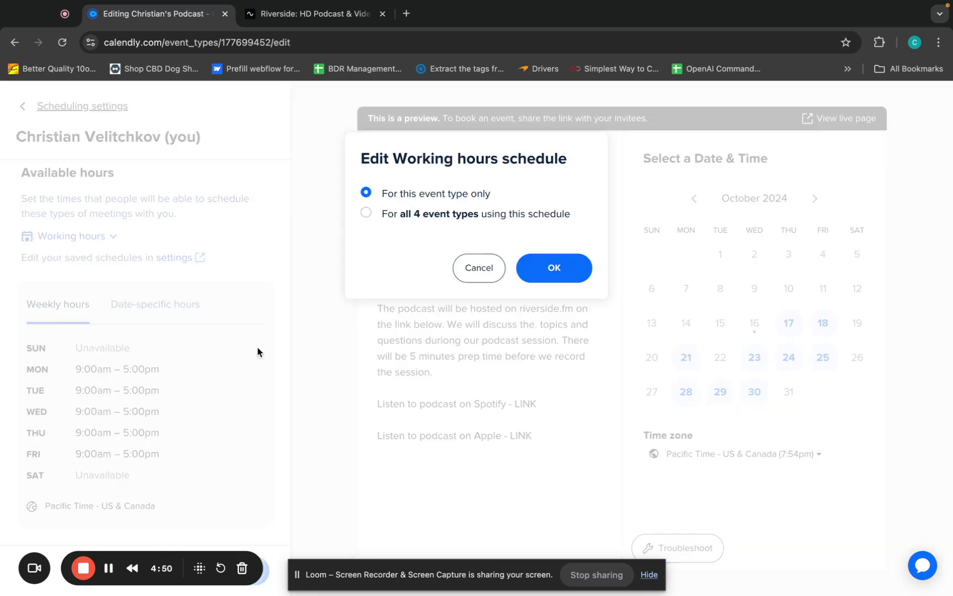
{"action": "left_click", "coordinate": [472, 271]}
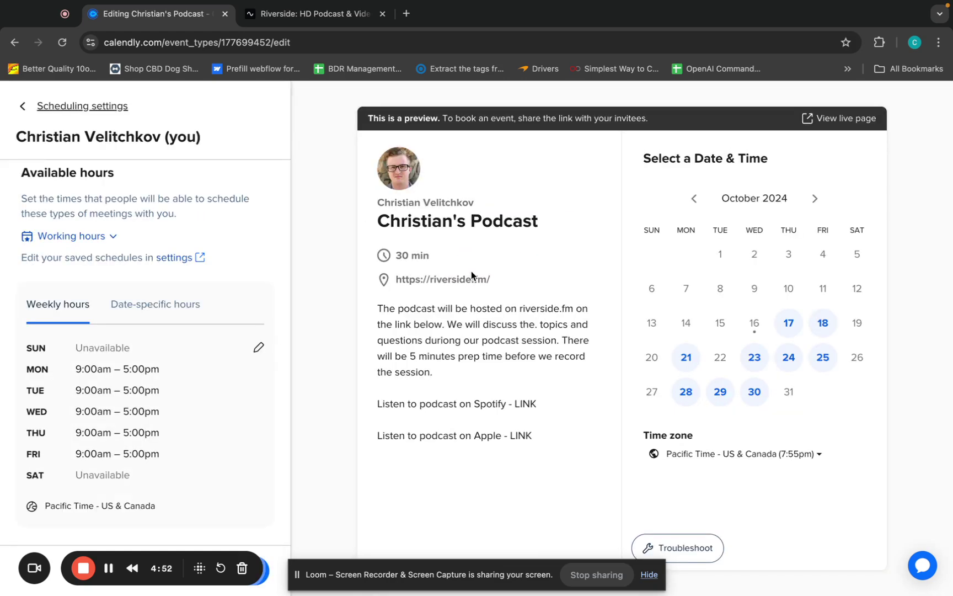
Step: Examine the weekly hours and the date-specific hours of the Working hours schedule
{"action": "scroll", "coordinate": [221, 370], "scroll_direction": "down", "scroll_amount": 3}
{"action": "scroll", "coordinate": [222, 371], "scroll_direction": "up", "scroll_amount": 3}
{"action": "left_click", "coordinate": [170, 246]}
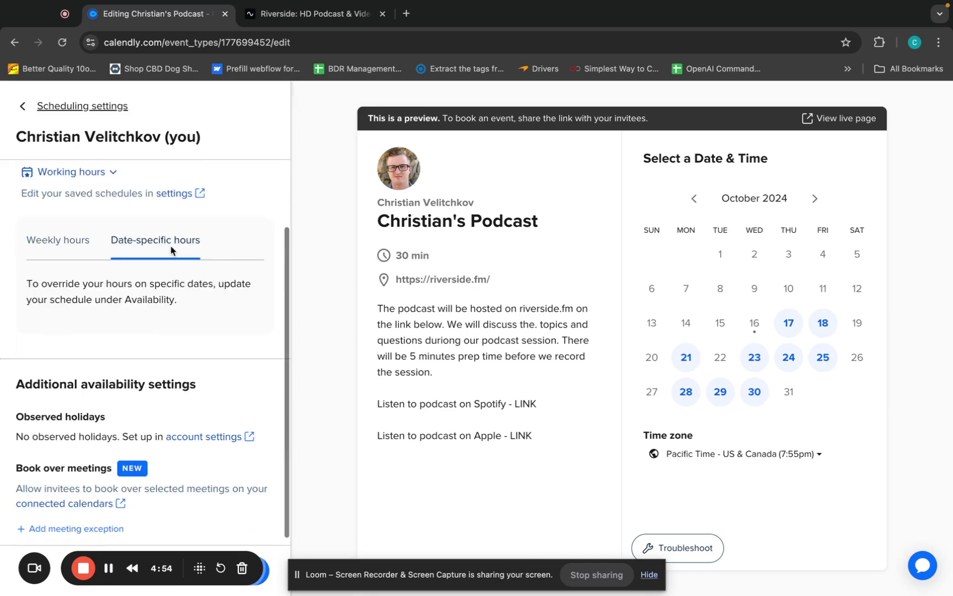
{"action": "left_click", "coordinate": [82, 240]}
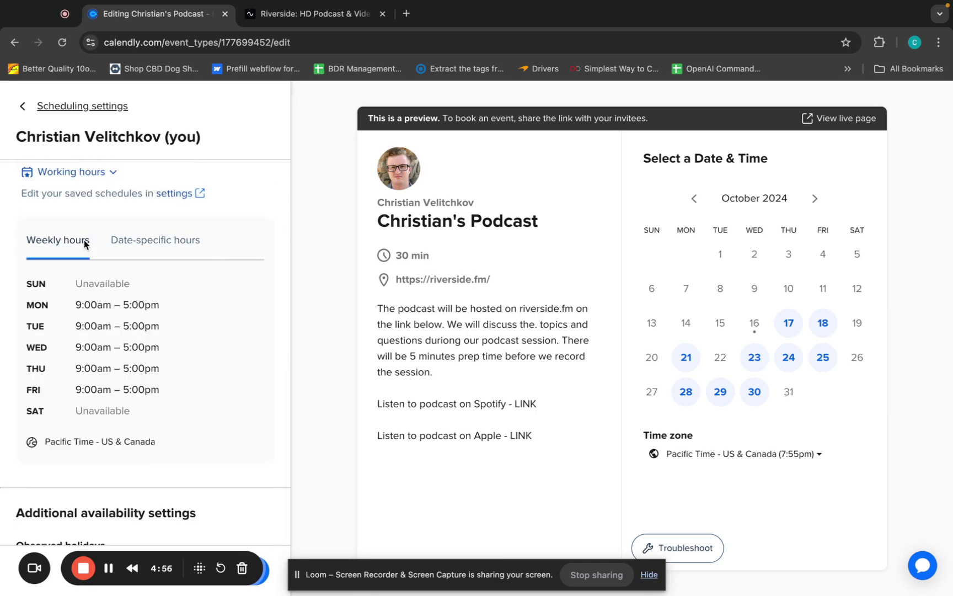
{"action": "left_click", "coordinate": [150, 239]}
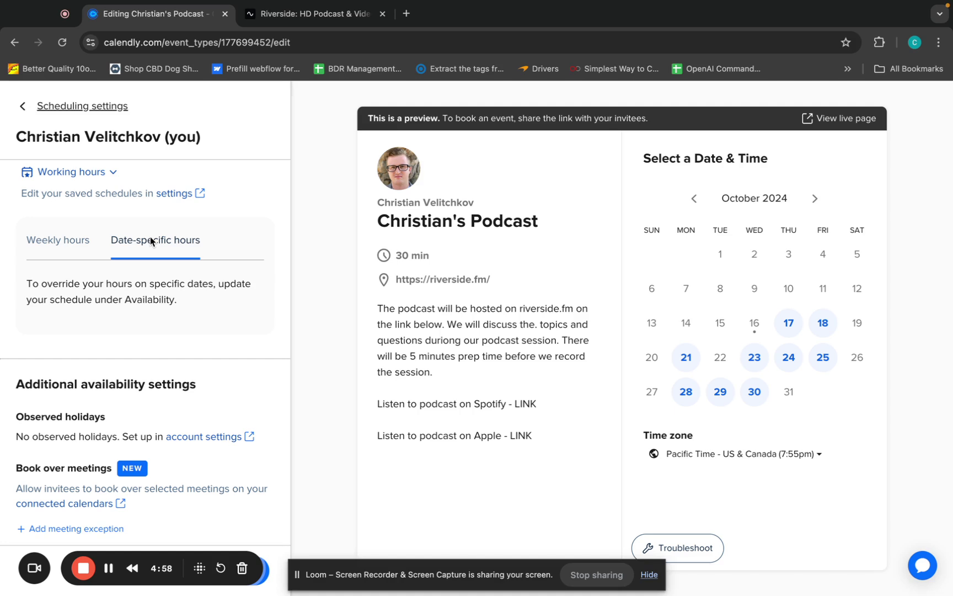
{"action": "scroll", "coordinate": [99, 286], "scroll_direction": "down", "scroll_amount": 1}
{"action": "scroll", "coordinate": [123, 331], "scroll_direction": "up", "scroll_amount": 2}
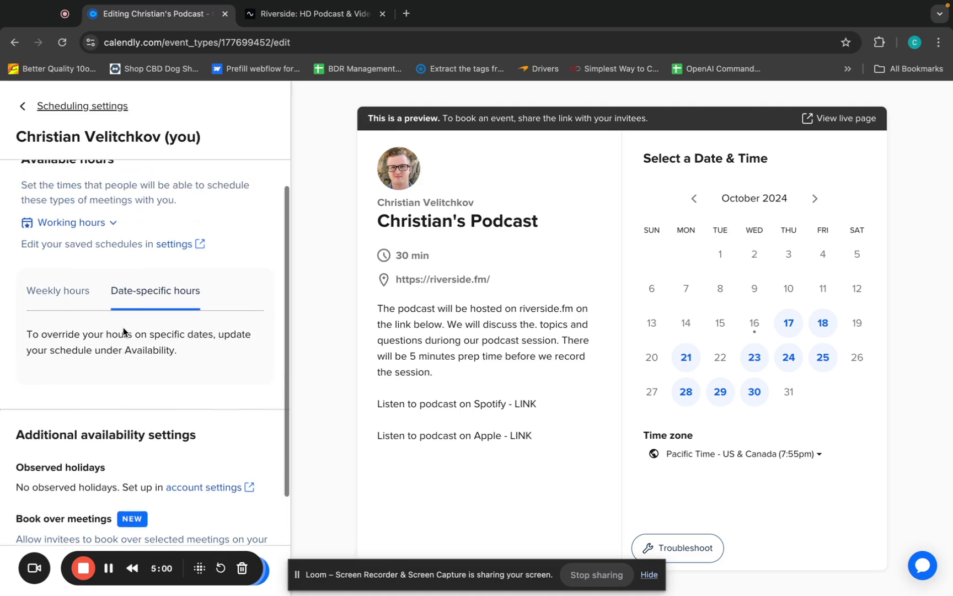
{"action": "scroll", "coordinate": [124, 331], "scroll_direction": "up", "scroll_amount": 1}
{"action": "left_click", "coordinate": [74, 324]}
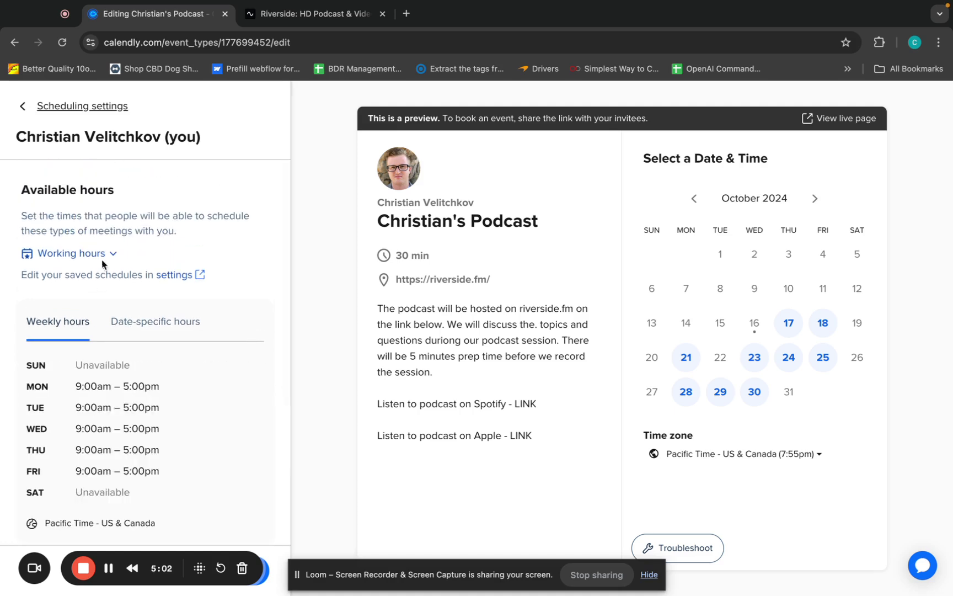
Step: Switch the available hours to custom hours and make Monday and Tuesday unavailable
{"action": "left_click", "coordinate": [105, 258]}
{"action": "left_click", "coordinate": [77, 337]}
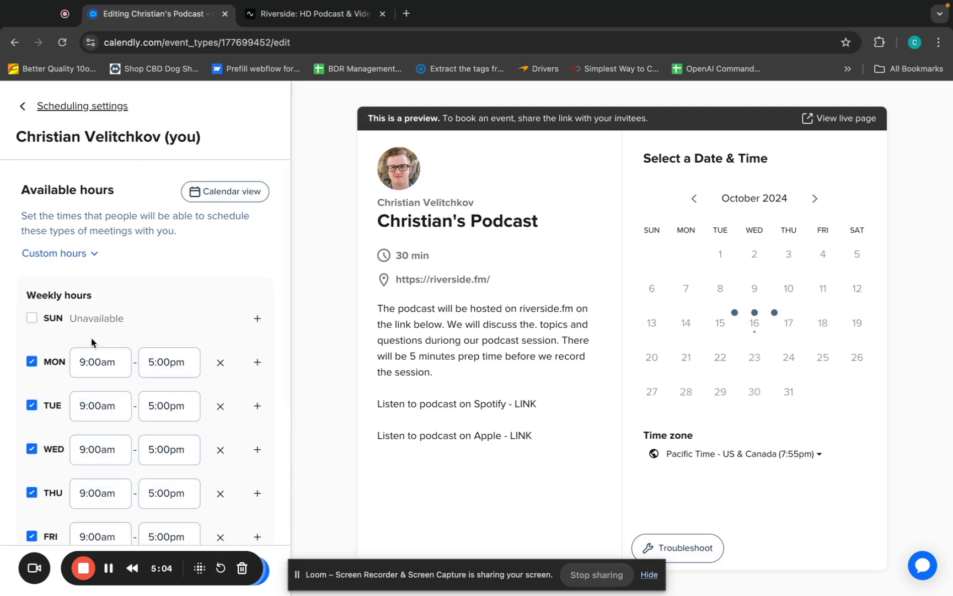
{"action": "scroll", "coordinate": [114, 287], "scroll_direction": "down", "scroll_amount": 1}
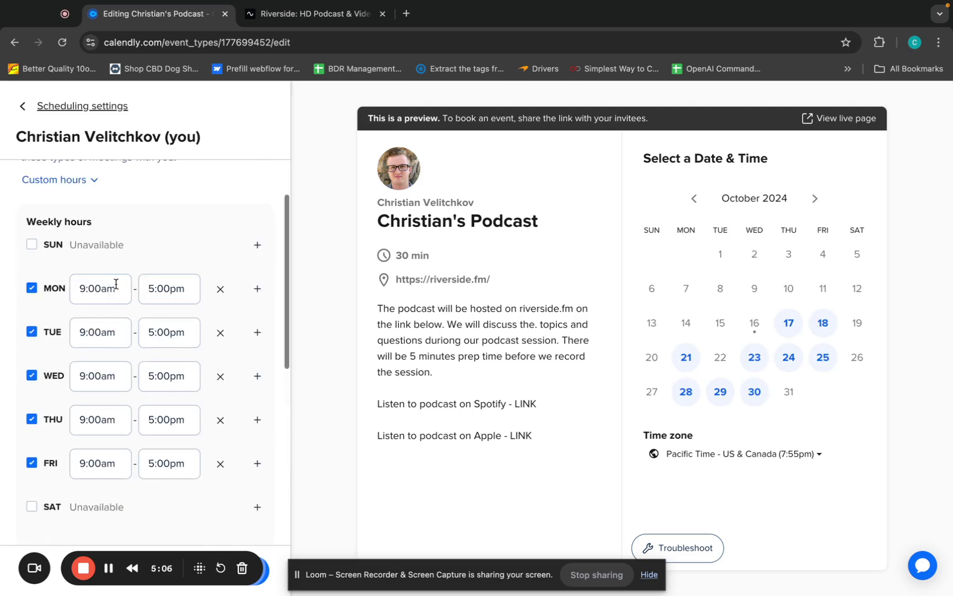
{"action": "left_click", "coordinate": [32, 288]}
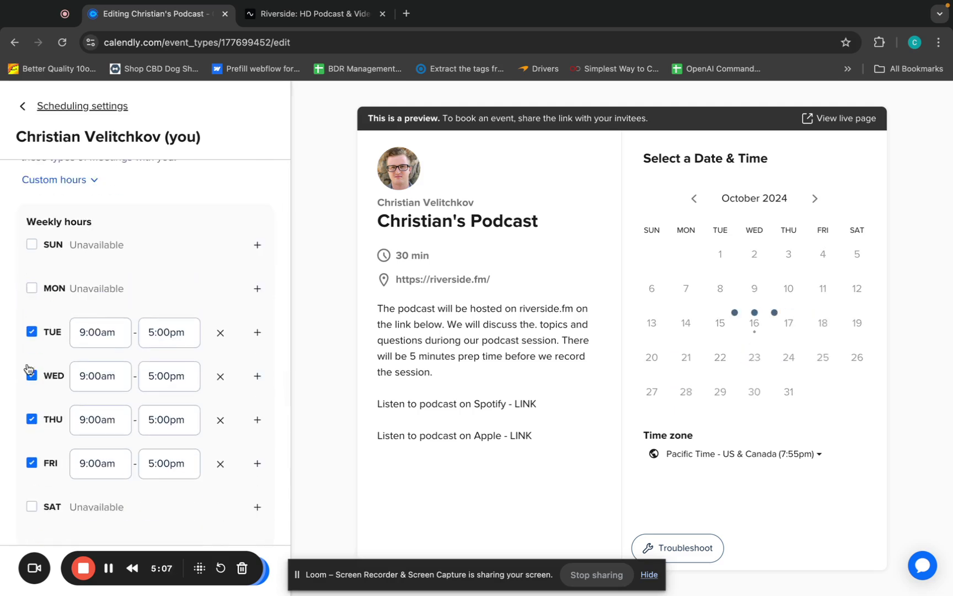
{"action": "left_click", "coordinate": [32, 332]}
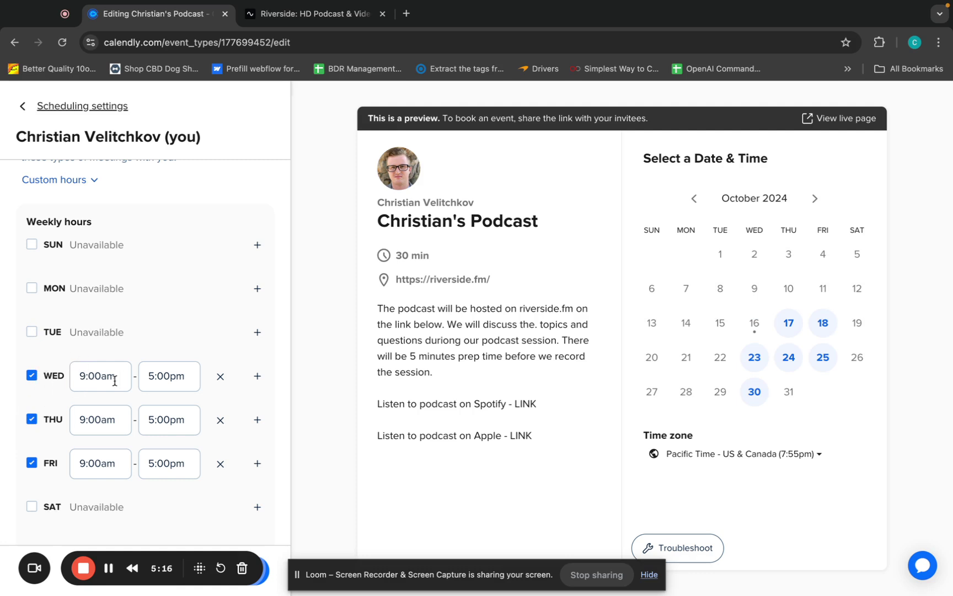
Step: Set Wednesday's available hours to 11:00am – 2:00pm
{"action": "left_click", "coordinate": [86, 374]}
{"action": "key", "text": "BackSpace"}
{"action": "key", "text": "BackSpace"}
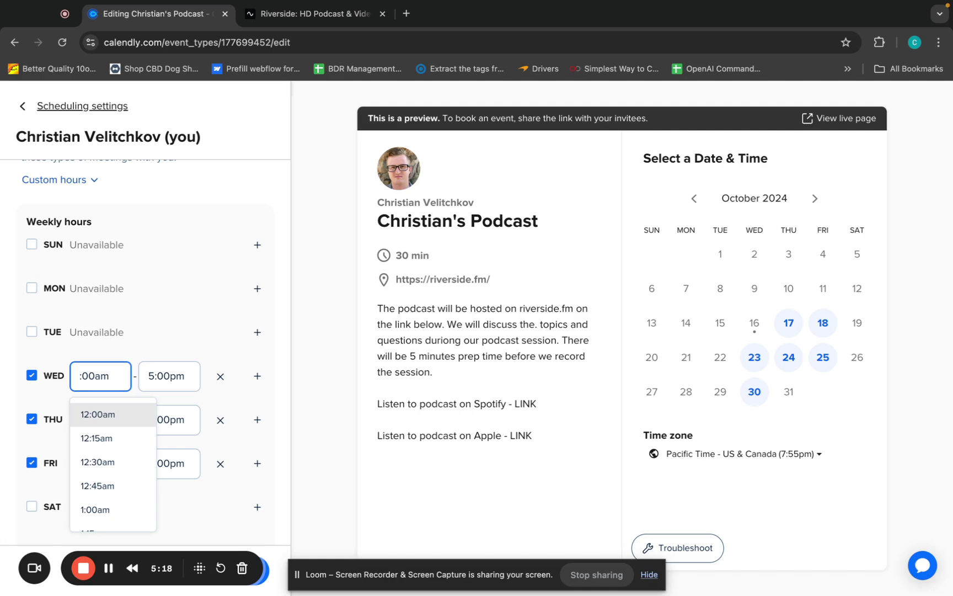
{"action": "type", "text": "11"}
{"action": "left_click", "coordinate": [151, 375]}
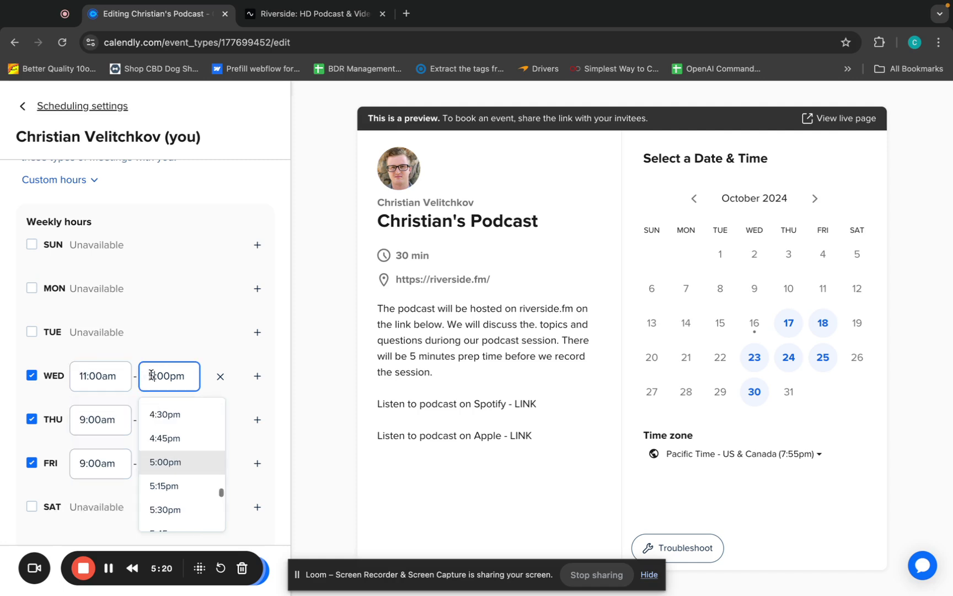
{"action": "key", "text": "BackSpace"}
{"action": "type", "text": "2"}
{"action": "left_click", "coordinate": [129, 379]}
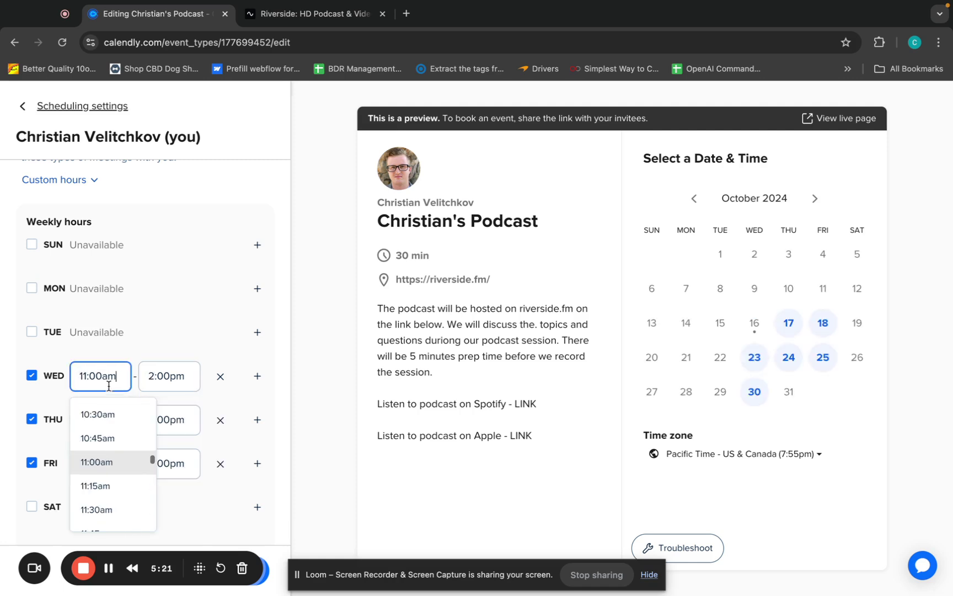
{"action": "left_click", "coordinate": [218, 406]}
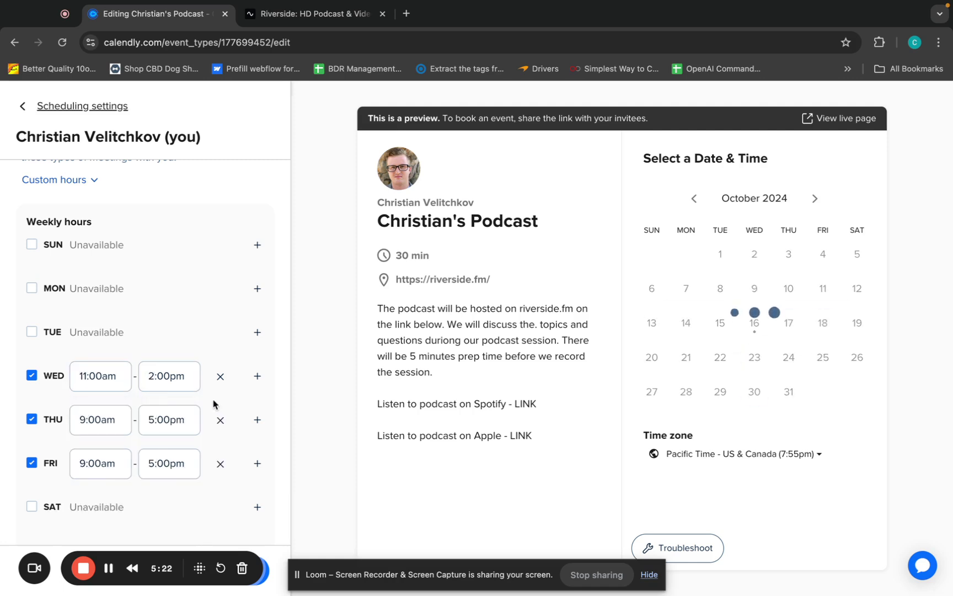
Step: Set the end of Friday's available hours to 12:00pm and go to the additional availability settings
{"action": "left_click", "coordinate": [151, 463]}
{"action": "key", "text": "BackSpace"}
{"action": "type", "text": "12"}
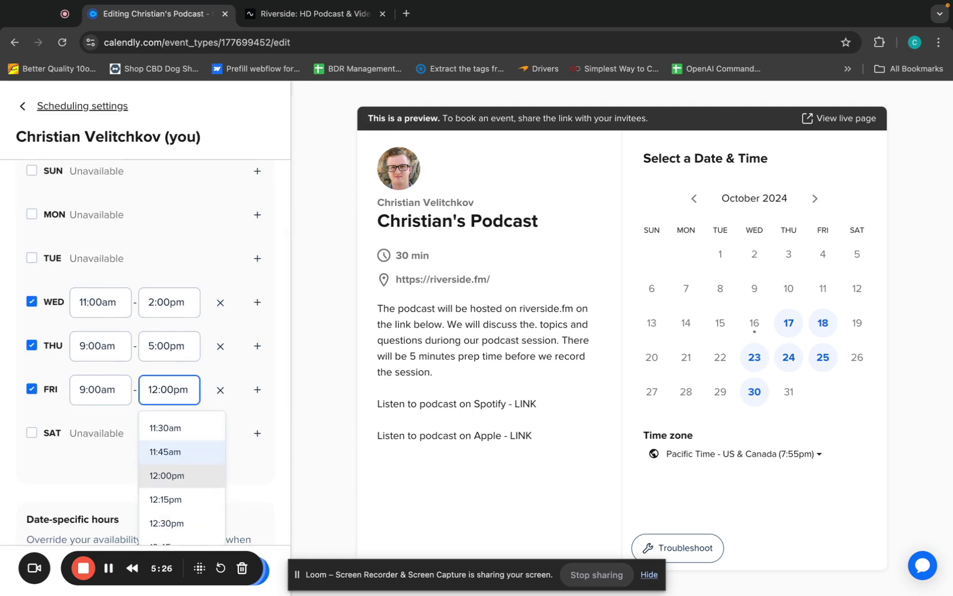
{"action": "left_click", "coordinate": [159, 216]}
{"action": "scroll", "coordinate": [159, 216], "scroll_direction": "down", "scroll_amount": 6}
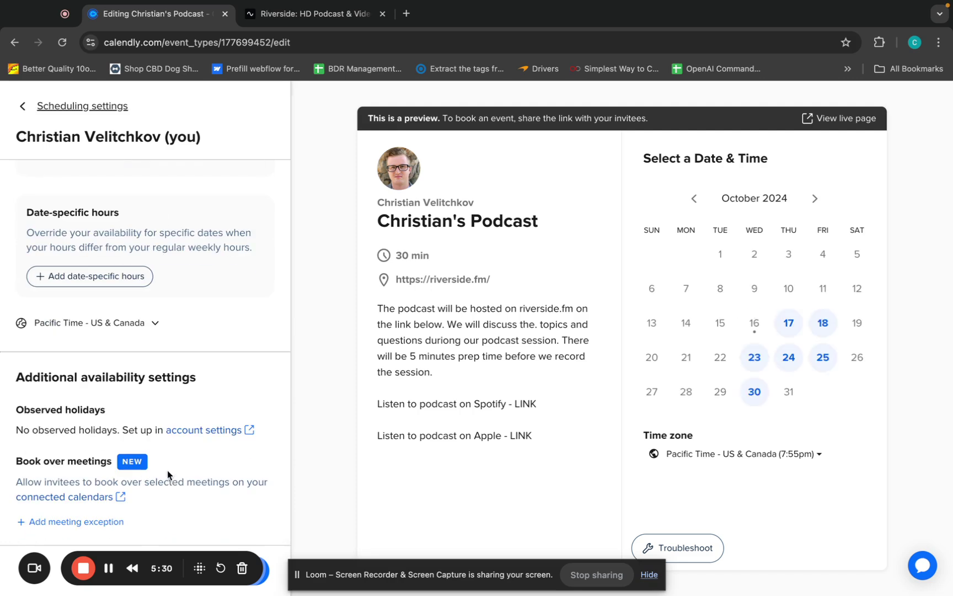
Step: Leave the custom hours and return through the scheduling settings to the event type summary
{"action": "scroll", "coordinate": [167, 441], "scroll_direction": "up", "scroll_amount": 3}
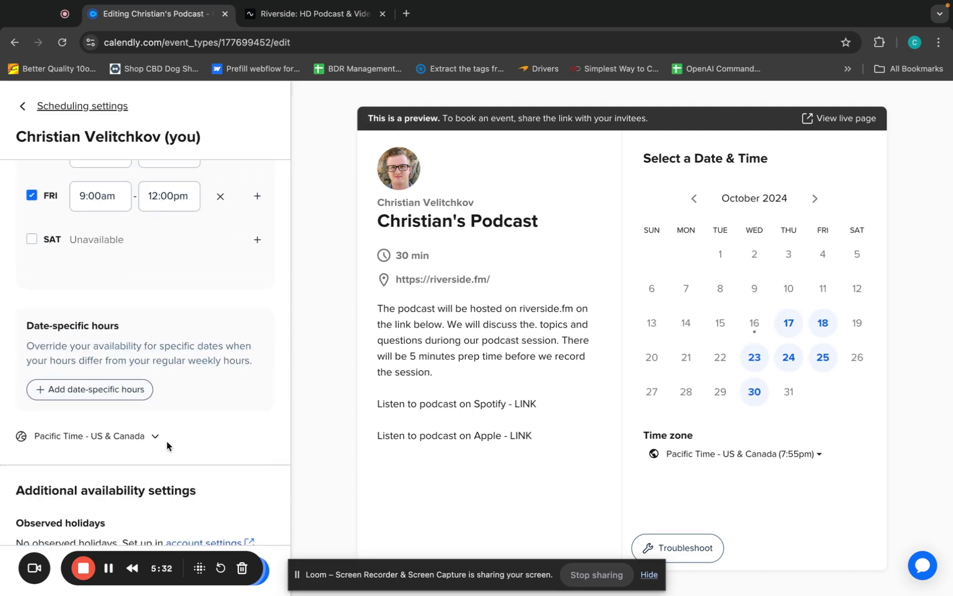
{"action": "scroll", "coordinate": [166, 446], "scroll_direction": "up", "scroll_amount": 8}
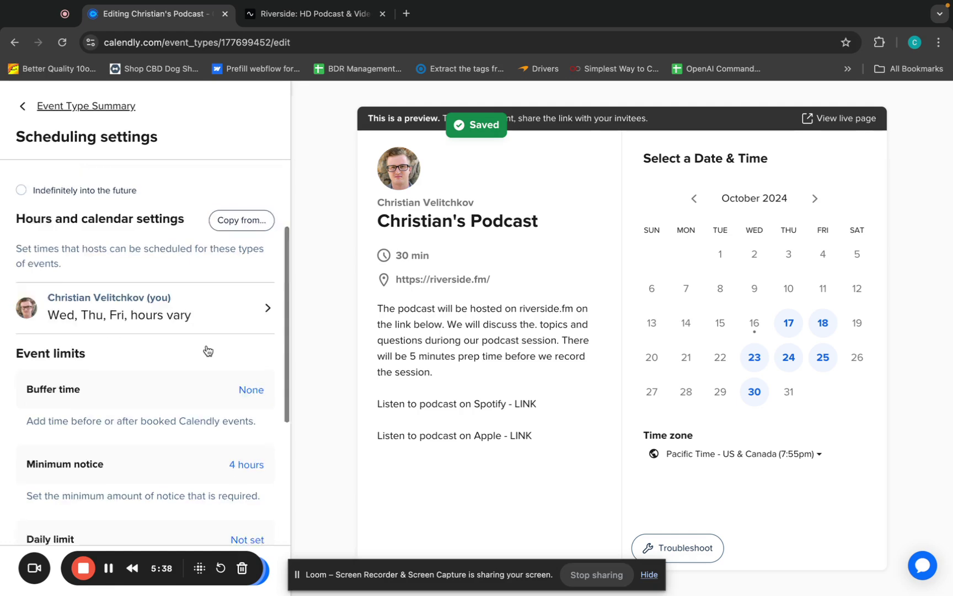
{"action": "scroll", "coordinate": [207, 351], "scroll_direction": "up", "scroll_amount": 3}
{"action": "left_click", "coordinate": [22, 106]}
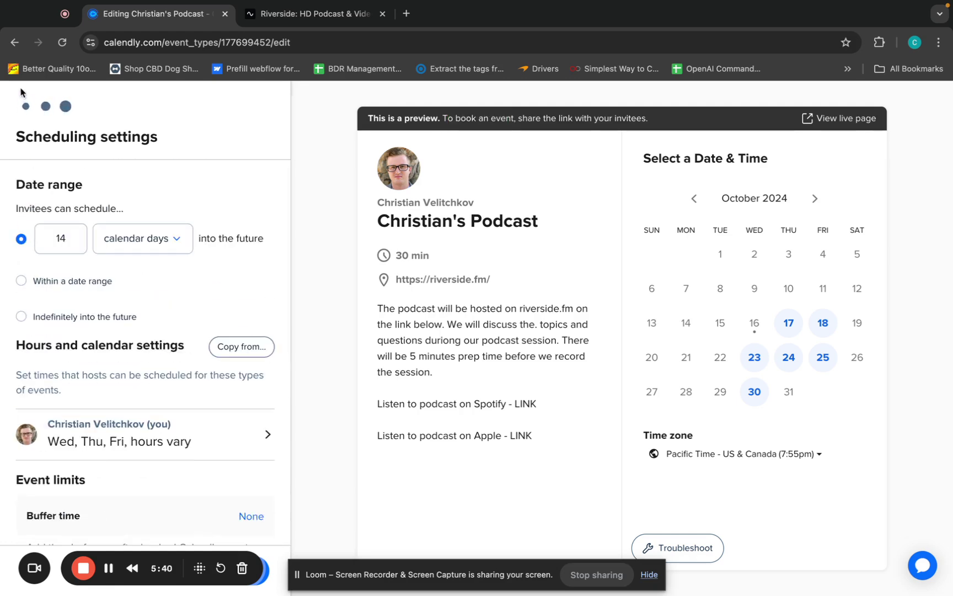
{"action": "scroll", "coordinate": [179, 420], "scroll_direction": "down", "scroll_amount": 2}
{"action": "left_click", "coordinate": [178, 369]}
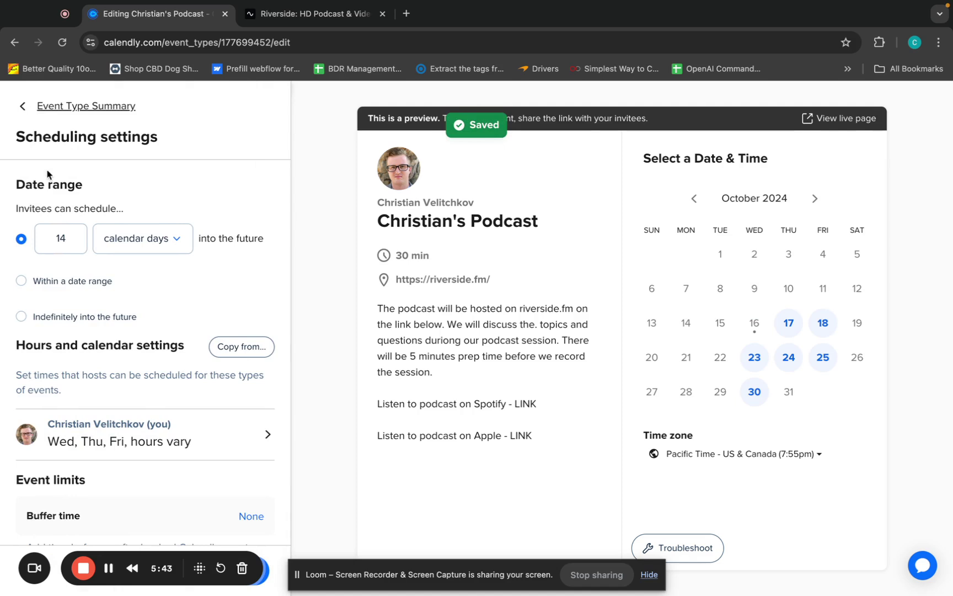
{"action": "left_click", "coordinate": [22, 106]}
Step: Turn on the email reminders, text reminders and email follow-up in the event's notifications and workflows
{"action": "left_click", "coordinate": [247, 510]}
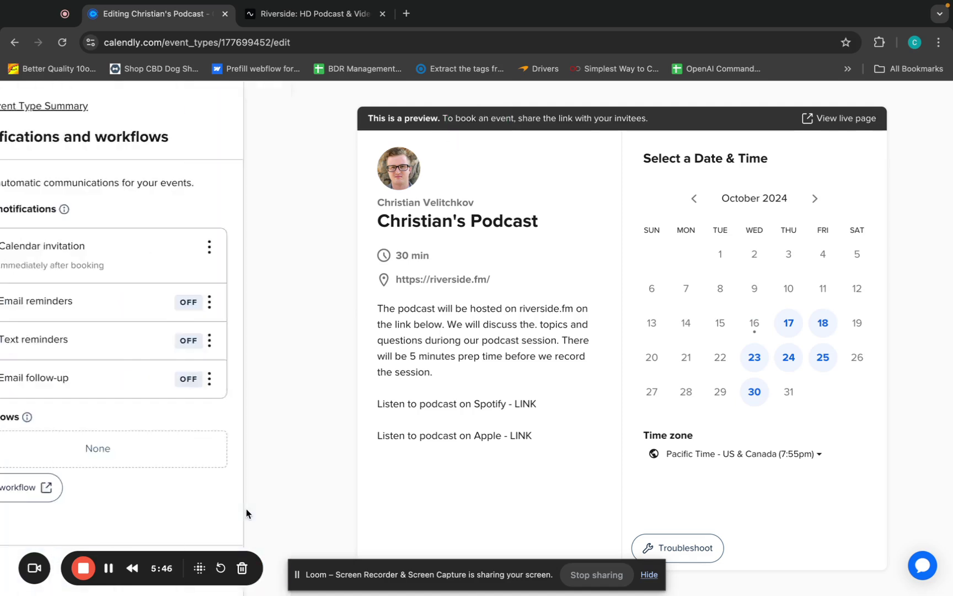
{"action": "left_click", "coordinate": [257, 305]}
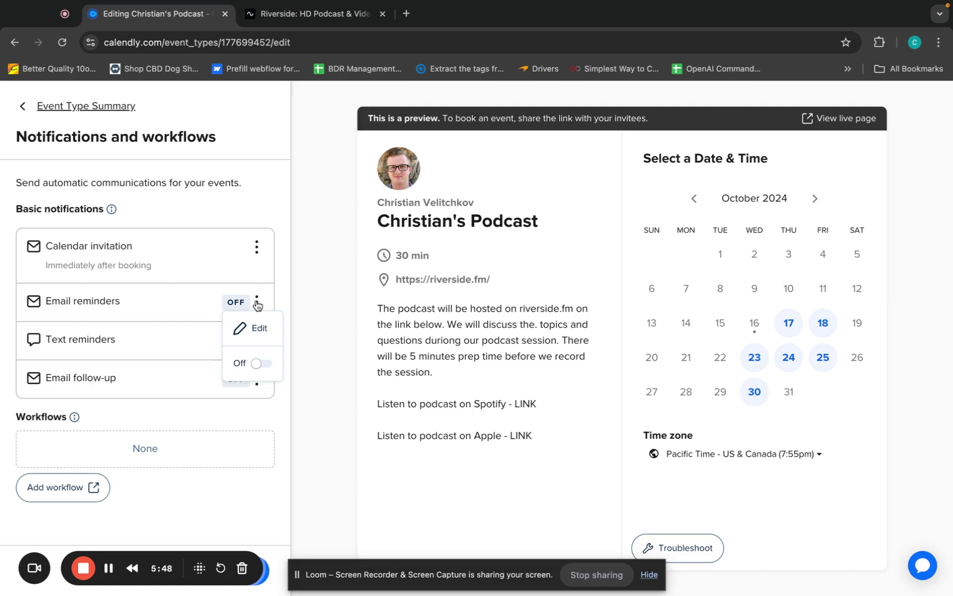
{"action": "left_click", "coordinate": [266, 346]}
{"action": "left_click", "coordinate": [256, 340]}
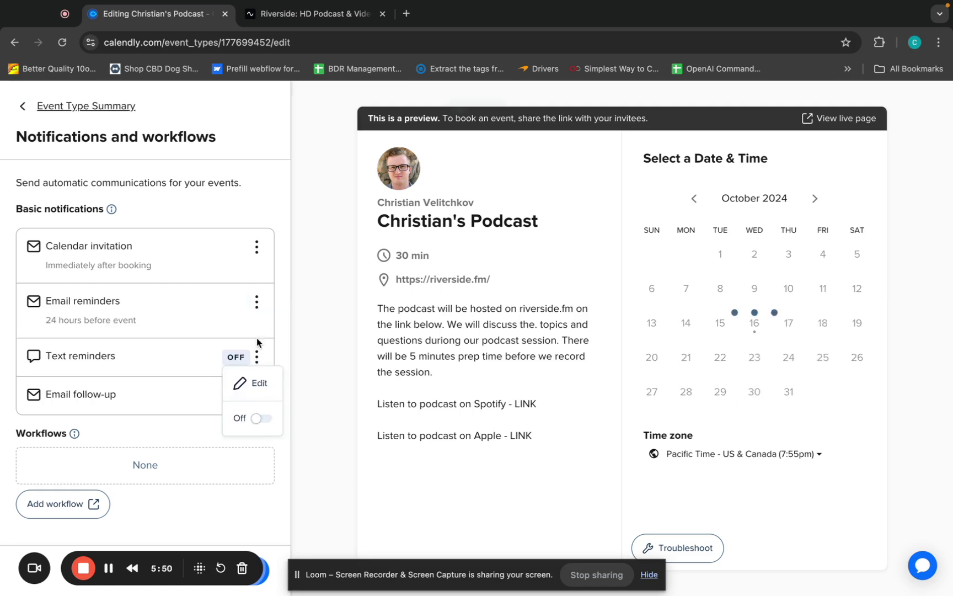
{"action": "left_click", "coordinate": [261, 413]}
{"action": "left_click", "coordinate": [257, 395]}
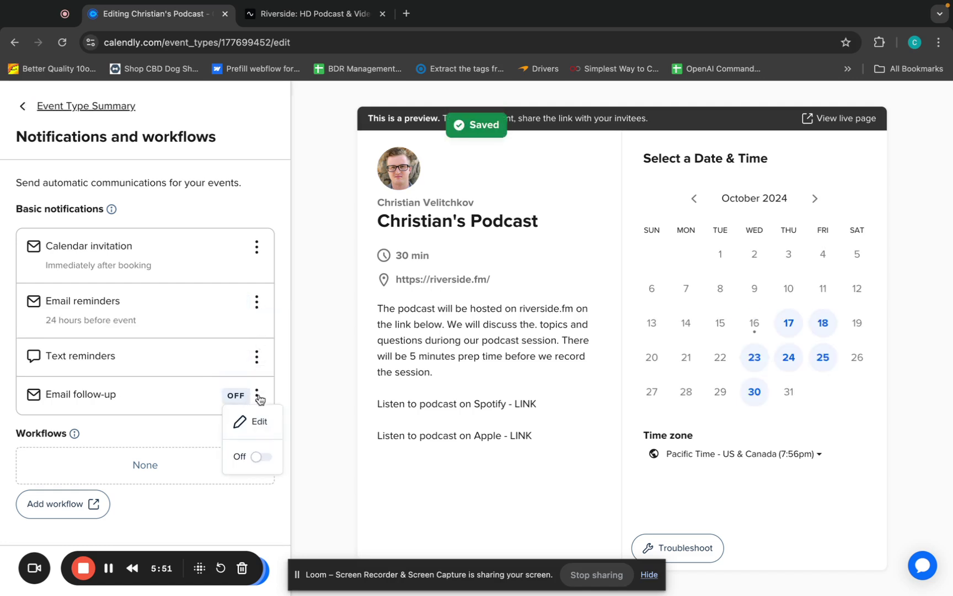
{"action": "left_click", "coordinate": [263, 455]}
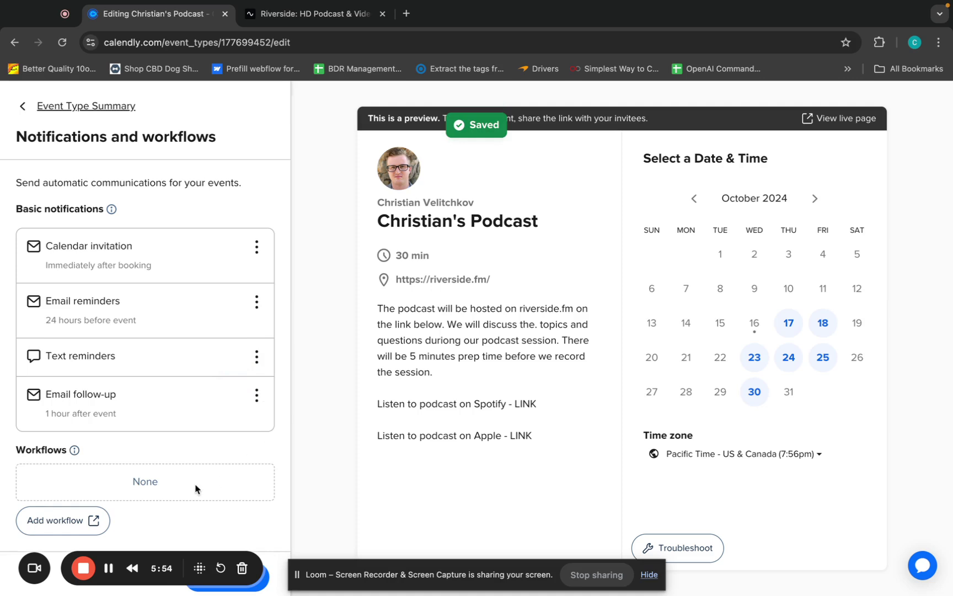
Step: Examine the common workflow templates offered for adding a workflow and return to the event type's notification settings
{"action": "scroll", "coordinate": [127, 504], "scroll_direction": "down", "scroll_amount": 1}
{"action": "left_click", "coordinate": [80, 513]}
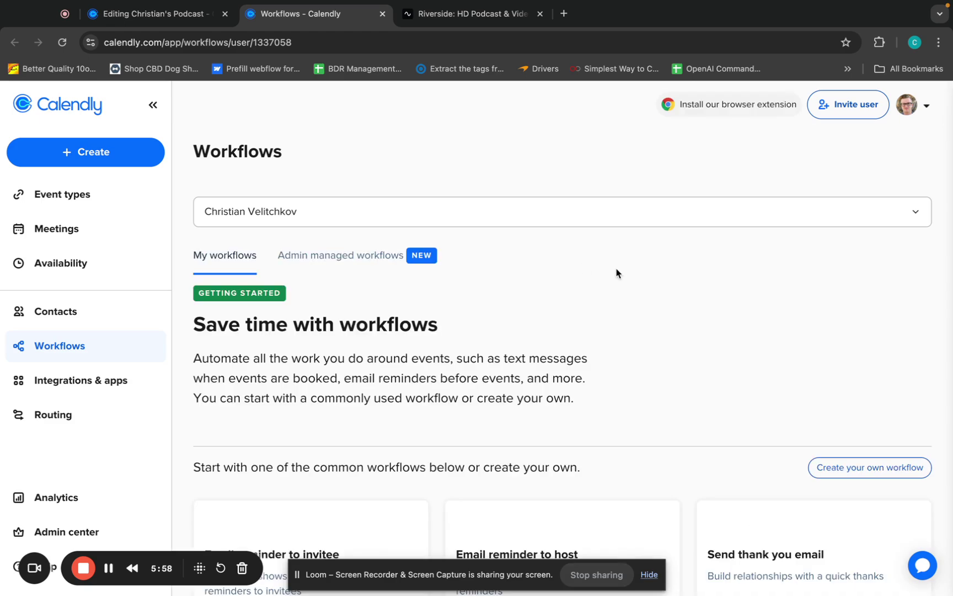
{"action": "scroll", "coordinate": [434, 300], "scroll_direction": "down", "scroll_amount": 5}
{"action": "scroll", "coordinate": [434, 302], "scroll_direction": "up", "scroll_amount": 3}
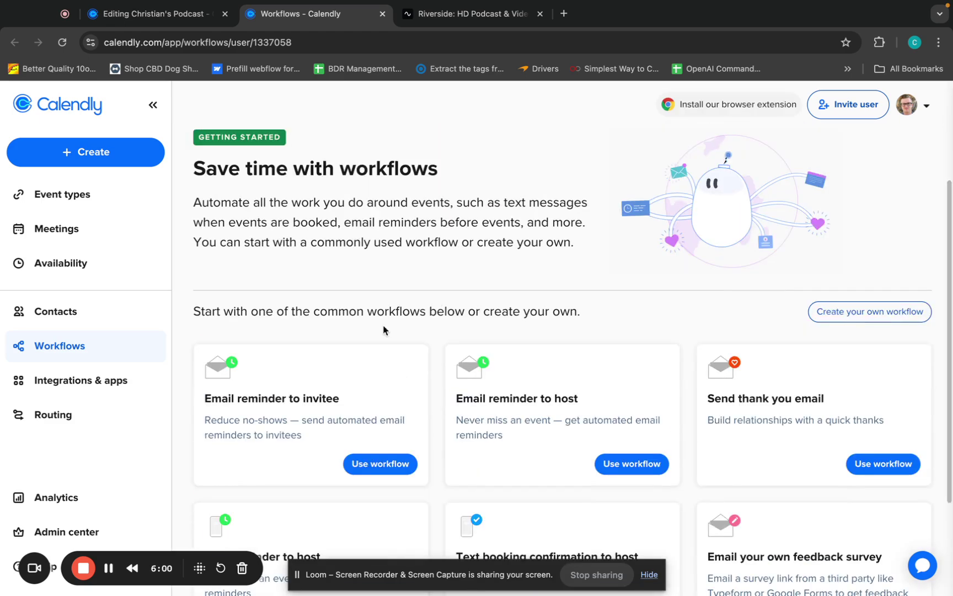
{"action": "left_click", "coordinate": [187, 20]}
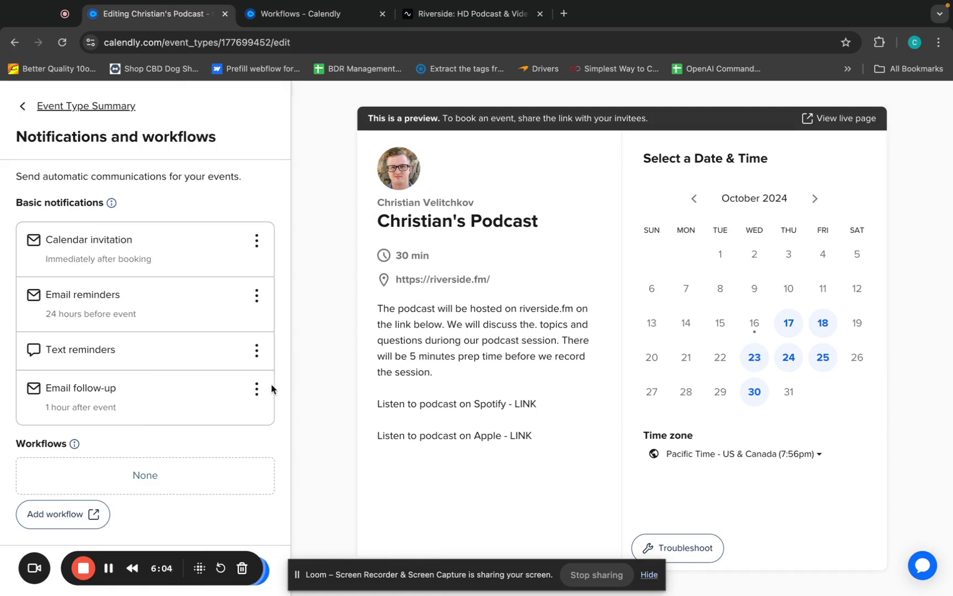
Step: Examine the email follow-up's reply-to address, subject, body and timing settings
{"action": "left_click", "coordinate": [257, 389]}
{"action": "left_click", "coordinate": [243, 412]}
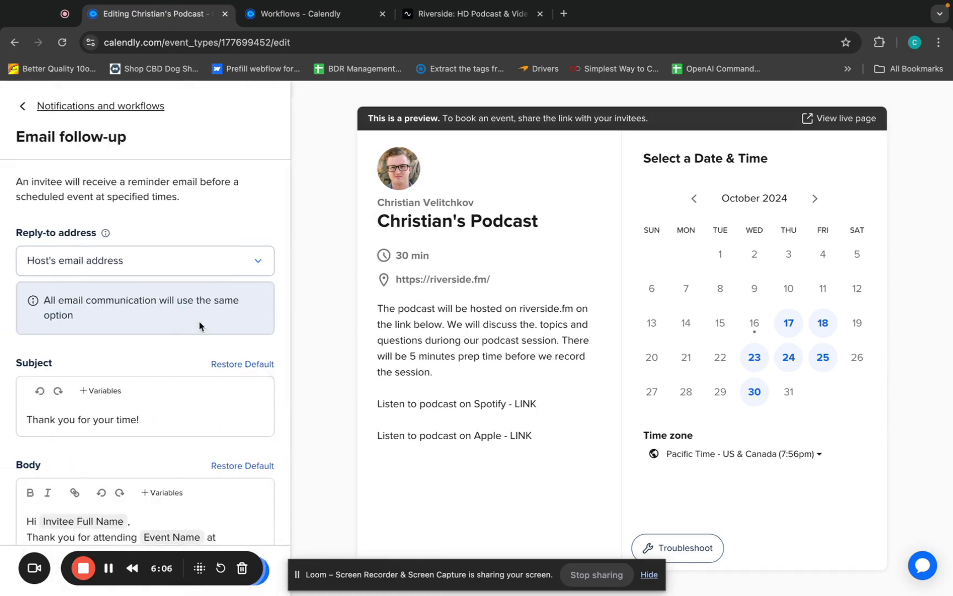
{"action": "scroll", "coordinate": [108, 260], "scroll_direction": "down", "scroll_amount": 5}
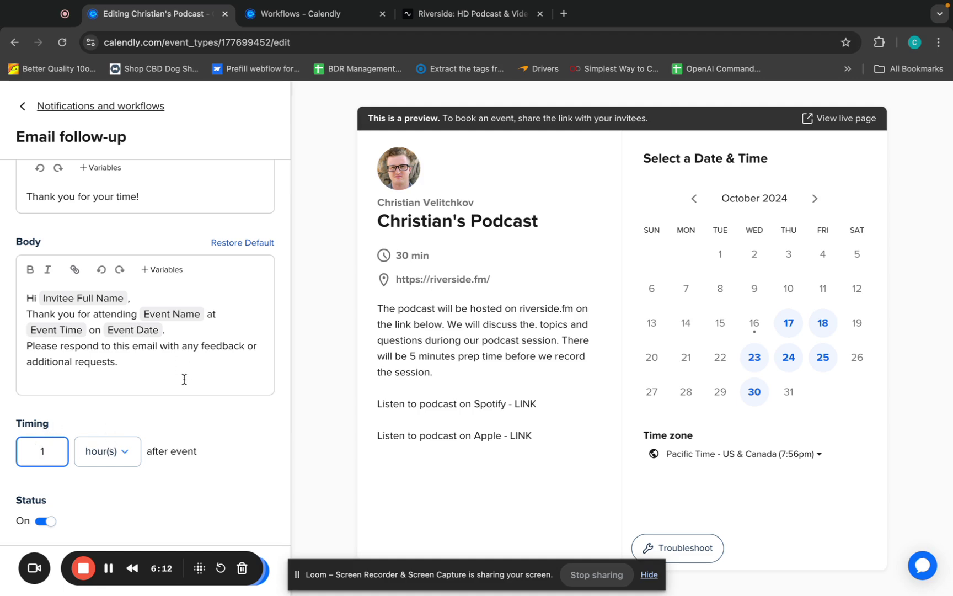
{"action": "scroll", "coordinate": [184, 378], "scroll_direction": "up", "scroll_amount": 5}
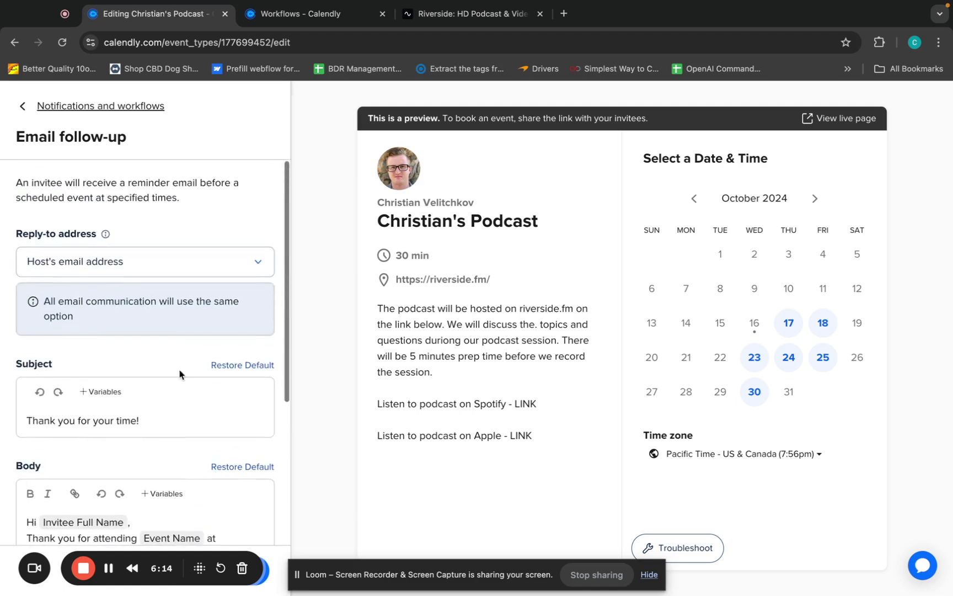
{"action": "left_click", "coordinate": [23, 106]}
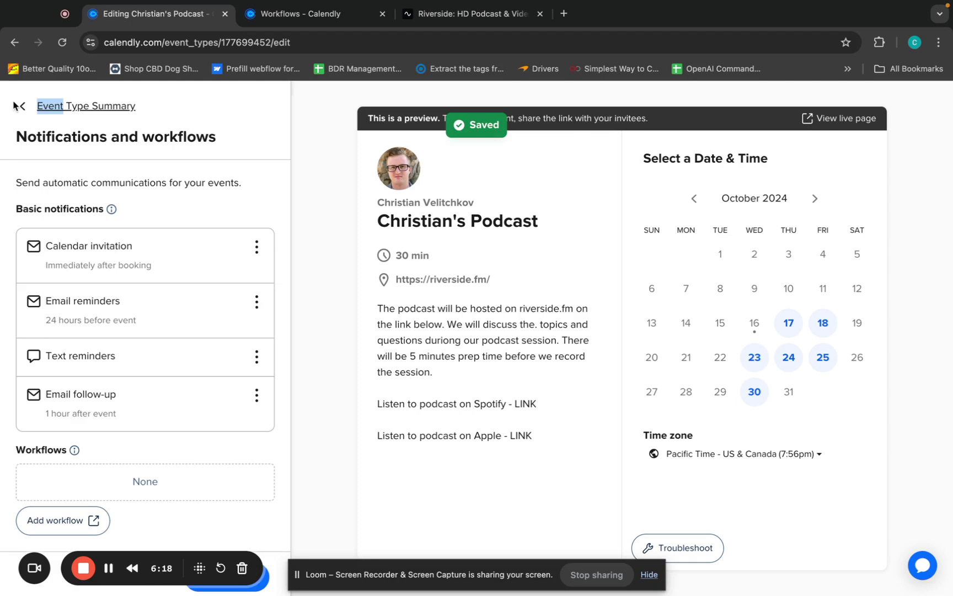
Step: Change the ending of the event link to "podcast" in the booking page options
{"action": "left_click", "coordinate": [23, 106]}
{"action": "left_click", "coordinate": [165, 426]}
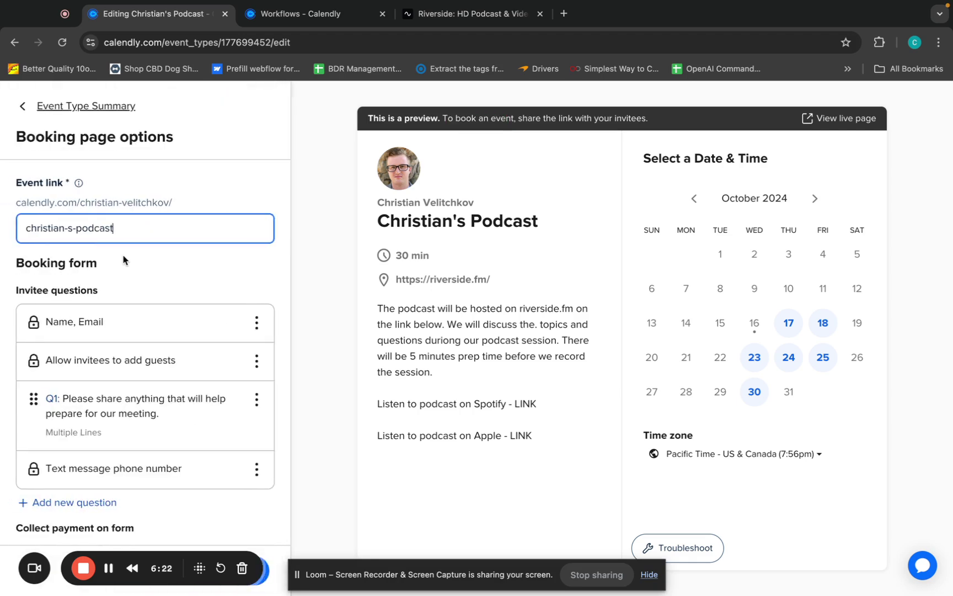
{"action": "triple_click", "coordinate": [117, 240]}
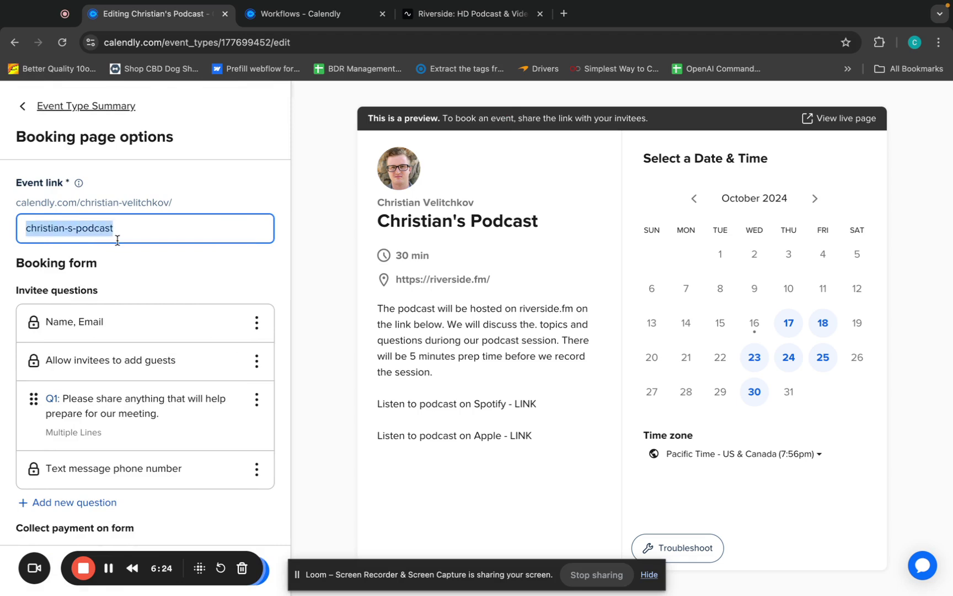
{"action": "key", "text": "BackSpace"}
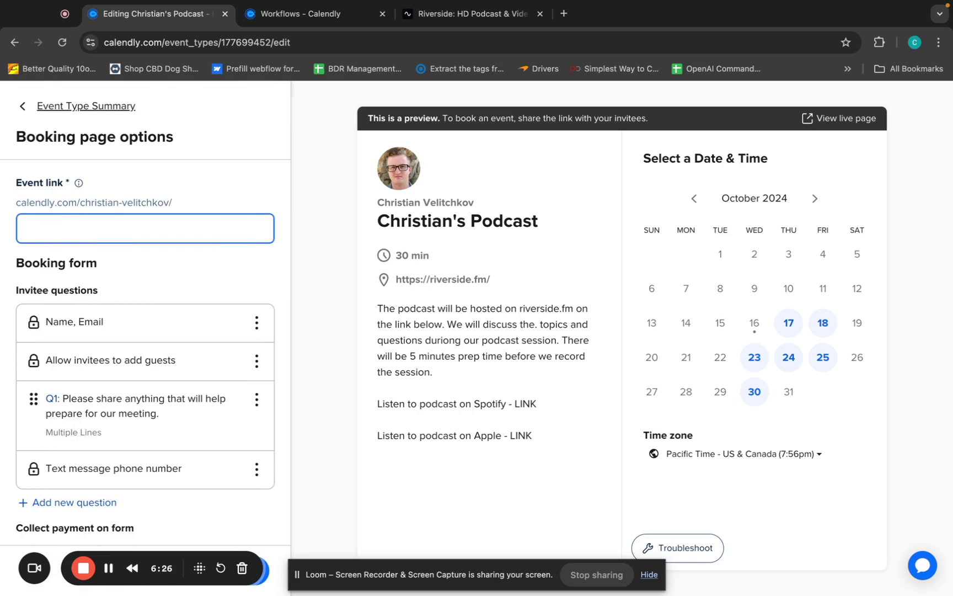
{"action": "type", "text": "podcast"}
Step: Delete the default invitee question about sharing anything that will help prepare for the meeting
{"action": "scroll", "coordinate": [157, 318], "scroll_direction": "down", "scroll_amount": 2}
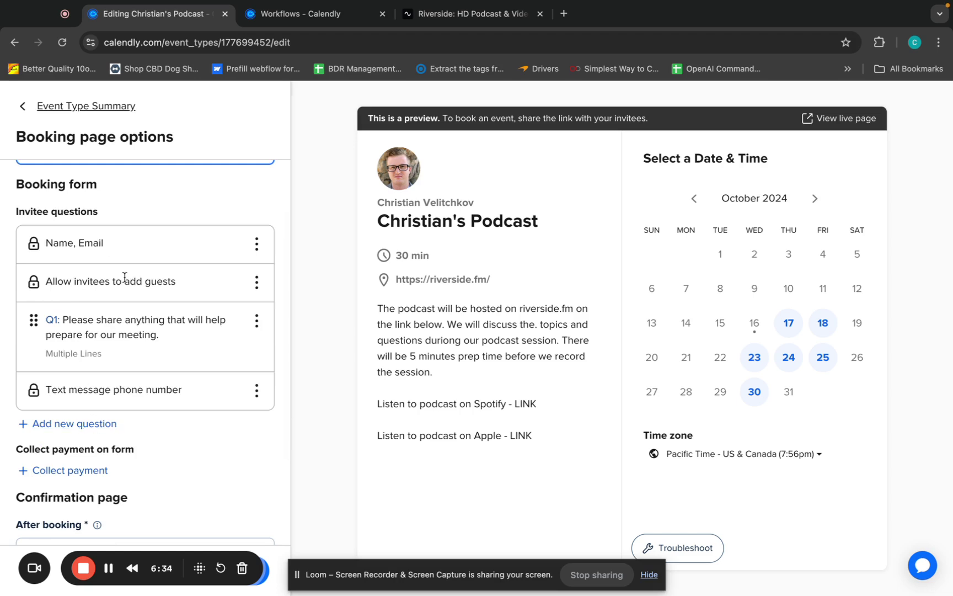
{"action": "left_click", "coordinate": [257, 321]}
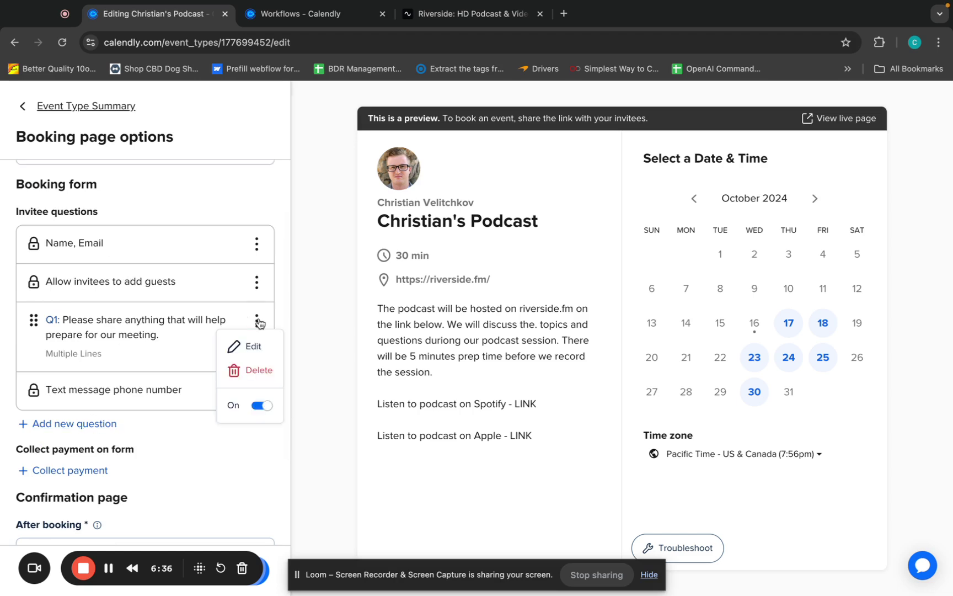
{"action": "left_click", "coordinate": [257, 370]}
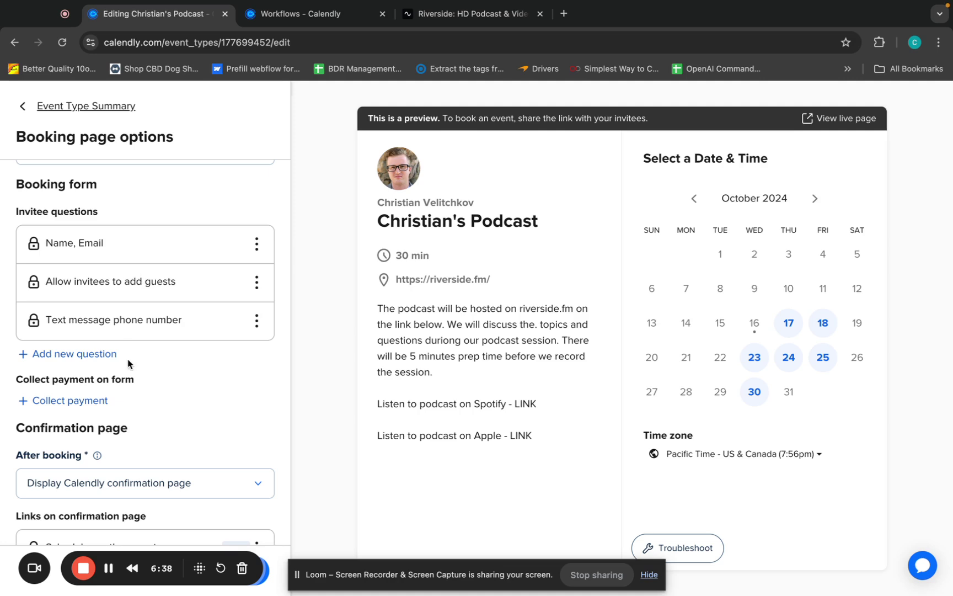
Step: Add a required one-line question: "What is the best phone number to reach you in case we get disconnected?"
{"action": "left_click", "coordinate": [97, 351]}
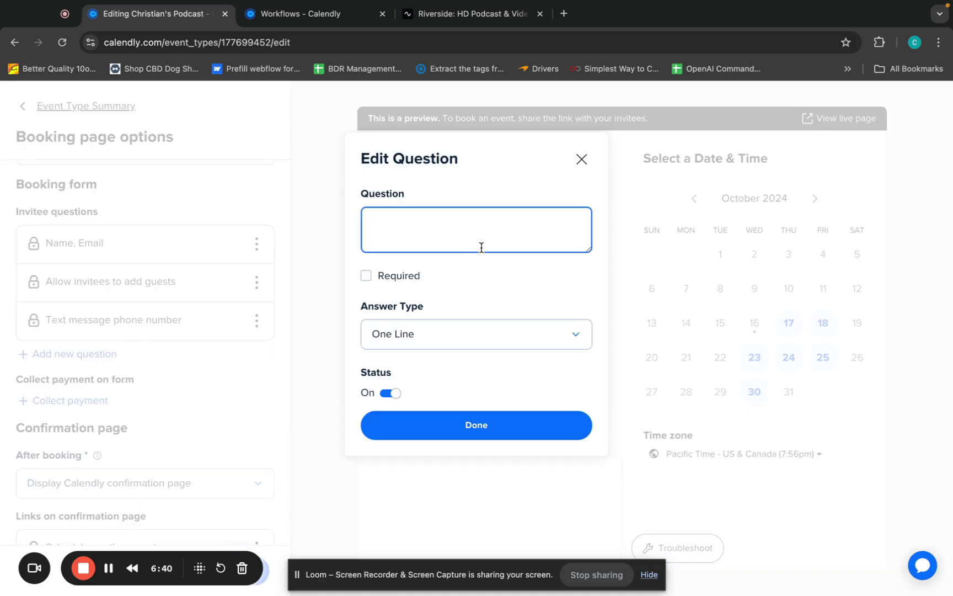
{"action": "type", "text": "What is your phone"}
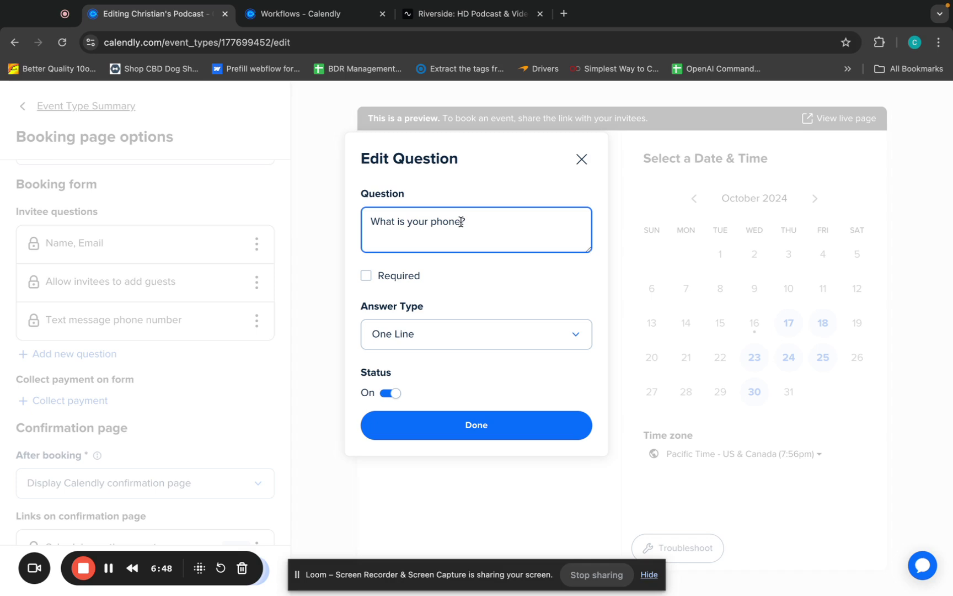
{"action": "type", "text": "number?"}
{"action": "double_click", "coordinate": [418, 221]}
{"action": "type", "text": "the best"}
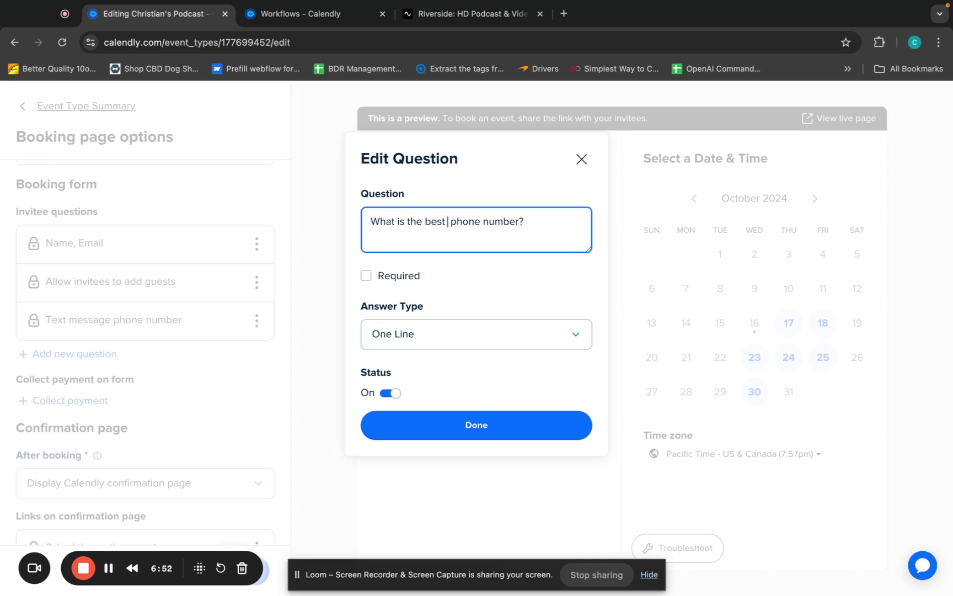
{"action": "key", "text": "Delete"}
{"action": "left_click", "coordinate": [517, 221]}
{"action": "type", "text": "to read"}
{"action": "type", "text": "h you in case we get c"}
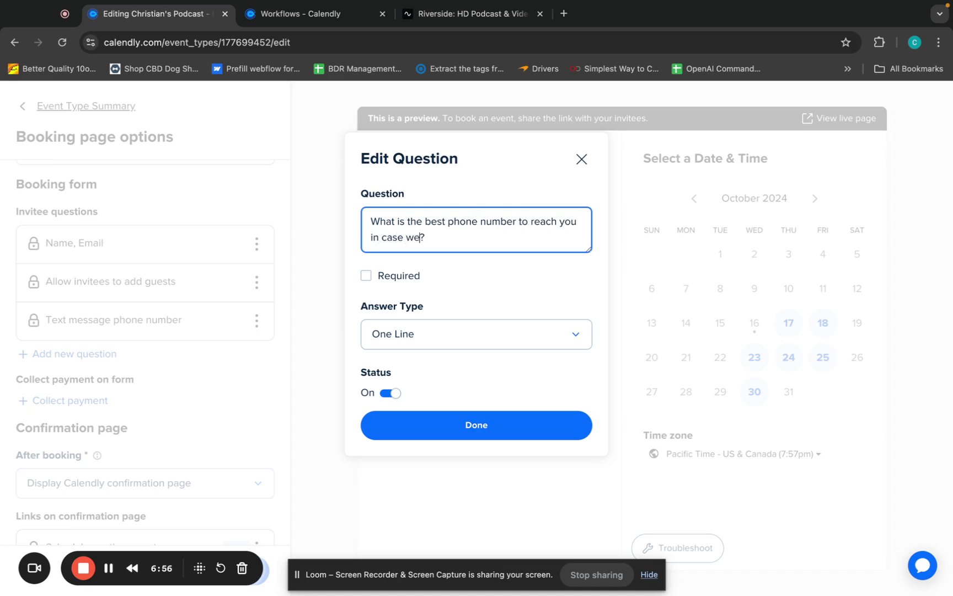
{"action": "type", "text": "isconnected"}
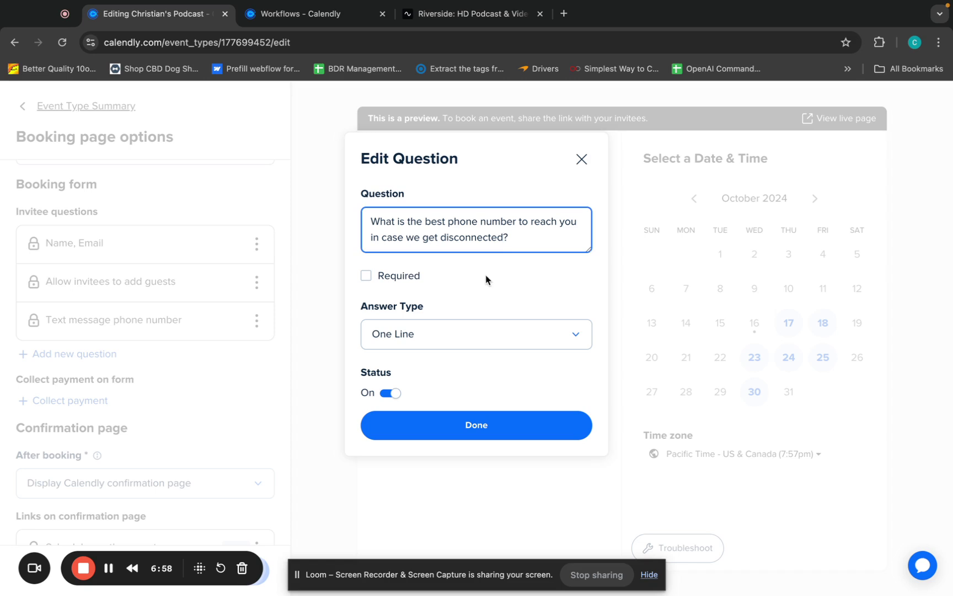
{"action": "left_click", "coordinate": [407, 274]}
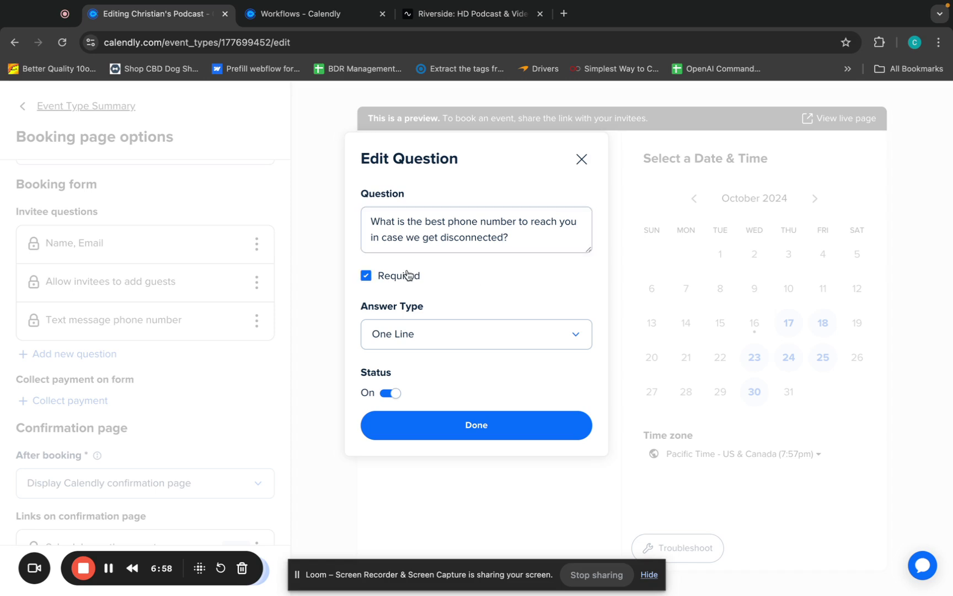
{"action": "left_click", "coordinate": [468, 427]}
Step: Add a required one-line invitee question: "How long did it take you to reach $5 million?"
{"action": "left_click", "coordinate": [97, 425]}
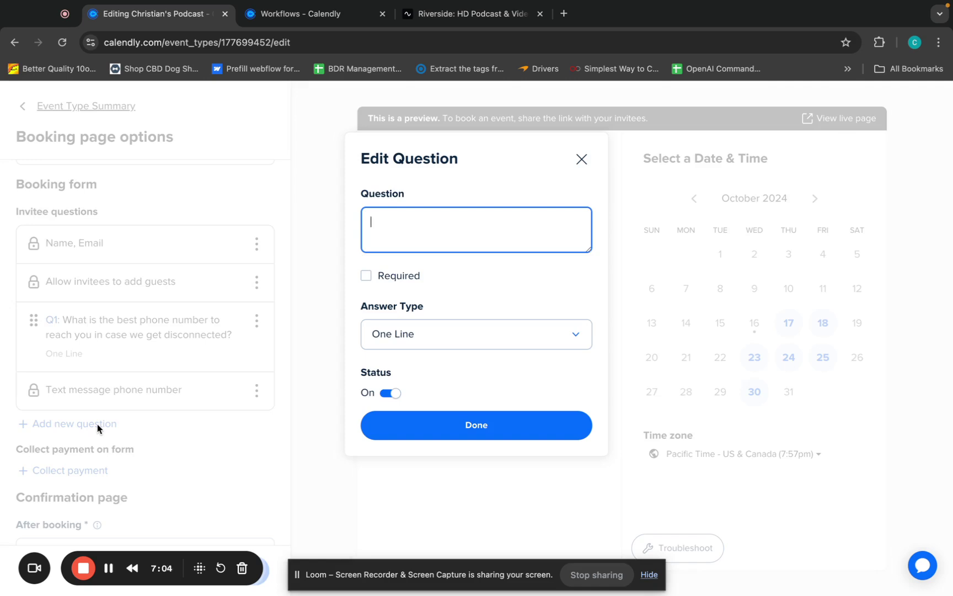
{"action": "left_click", "coordinate": [379, 278]}
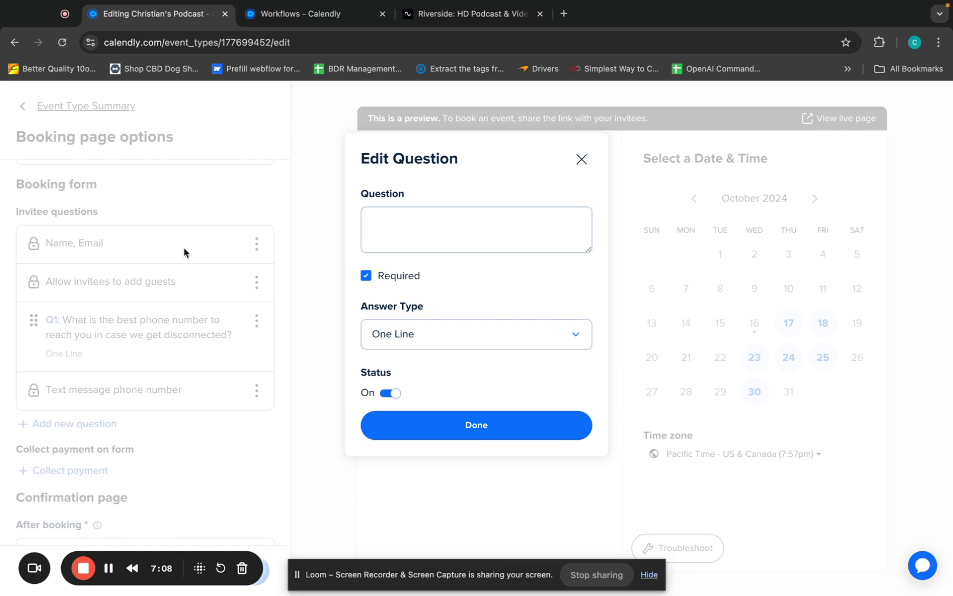
{"action": "left_click", "coordinate": [414, 239]}
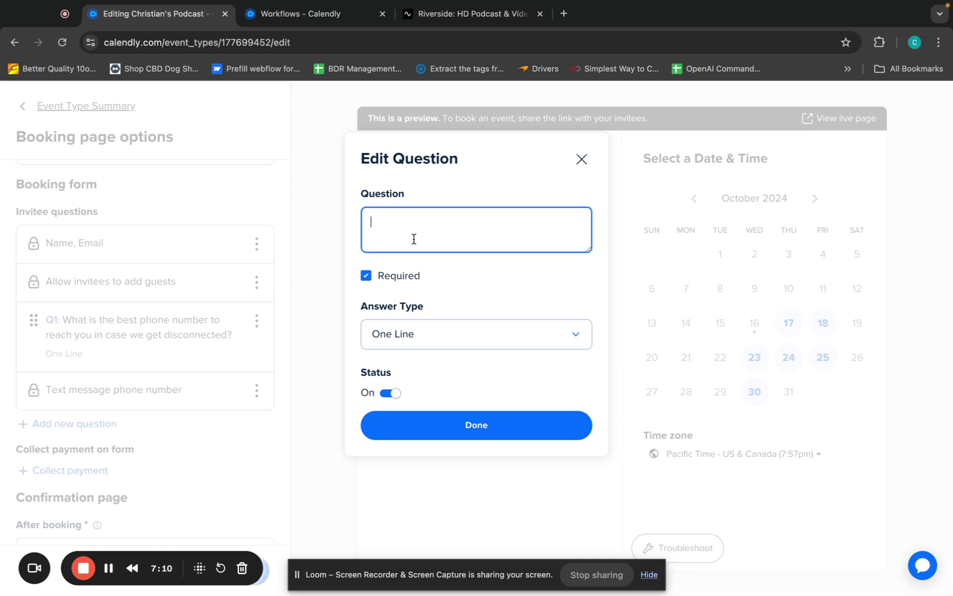
{"action": "type", "text": "How long did it take you t"}
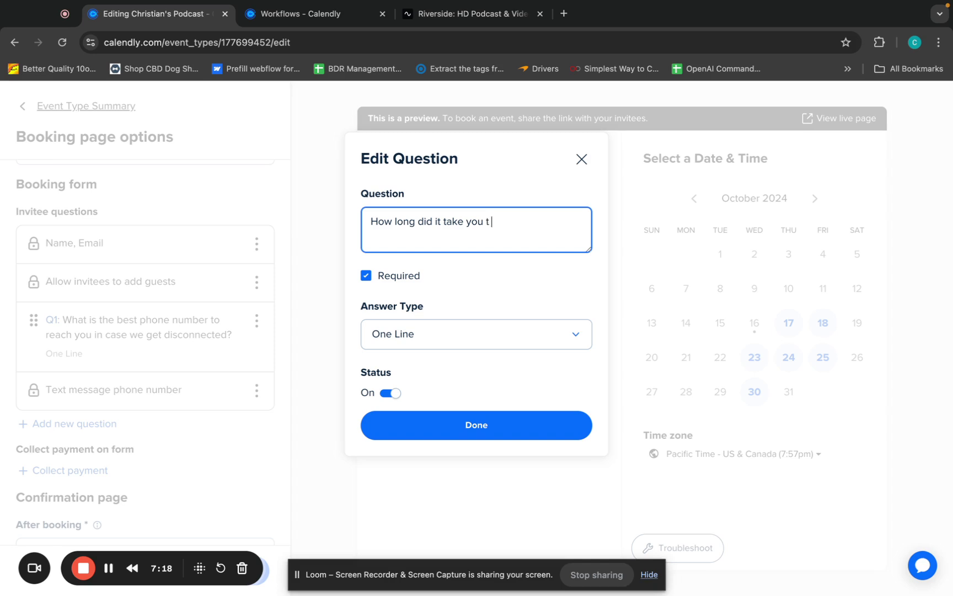
{"action": "type", "text": "o reach $5  million?"}
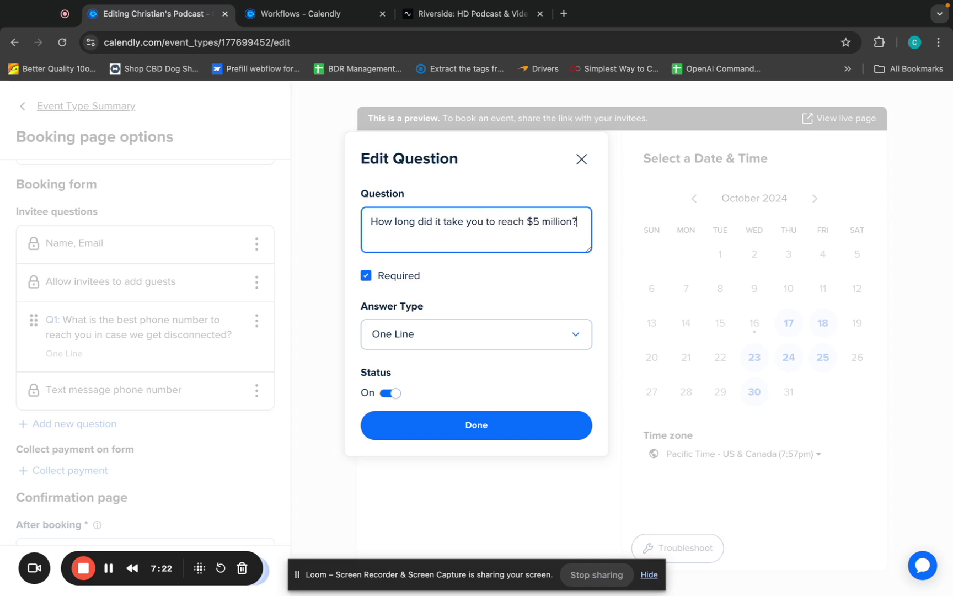
{"action": "double_click", "coordinate": [400, 223]}
{"action": "left_click", "coordinate": [445, 427]}
Step: Add a required one-line invitee question: "What topics are you an expert on?"
{"action": "scroll", "coordinate": [166, 430], "scroll_direction": "down", "scroll_amount": 1}
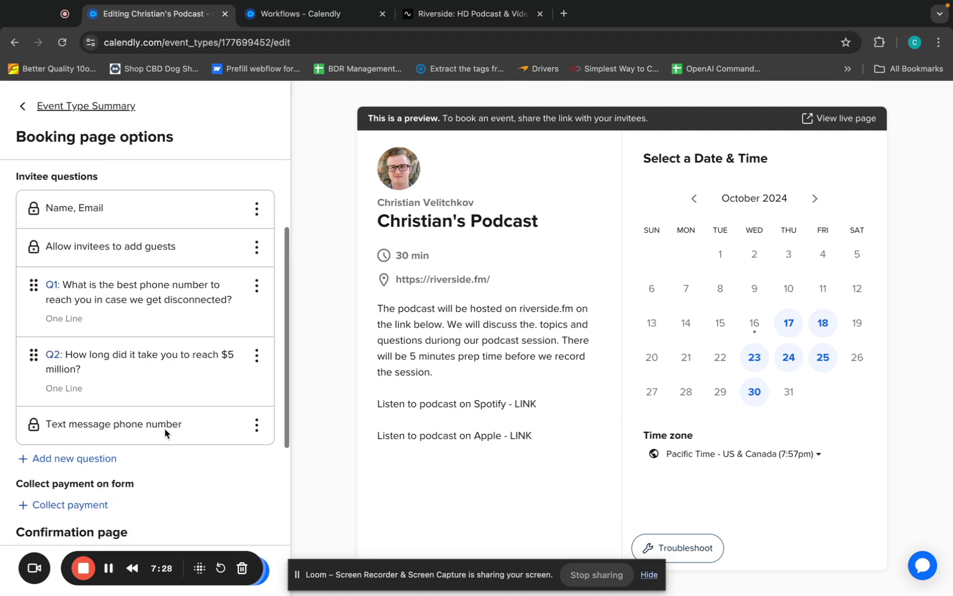
{"action": "left_click", "coordinate": [102, 463]}
{"action": "type", "text": "Tell us "}
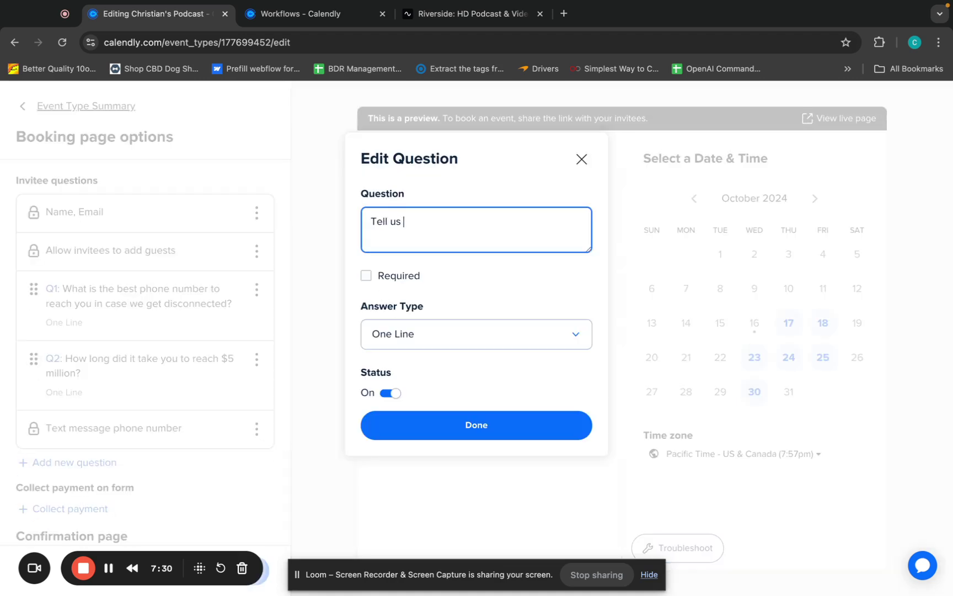
{"action": "type", "text": "about"}
{"action": "key", "text": "BackSpace"}
{"action": "key", "text": "BackSpace"}
{"action": "key", "text": "BackSpace"}
{"action": "key", "text": "BackSpace"}
{"action": "key", "text": "BackSpace"}
{"action": "key", "text": "BackSpace"}
{"action": "key", "text": "BackSpace"}
{"action": "key", "text": "BackSpace"}
{"action": "key", "text": "BackSpace"}
{"action": "key", "text": "BackSpace"}
{"action": "key", "text": "BackSpace"}
{"action": "key", "text": "BackSpace"}
{"action": "key", "text": "BackSpace"}
{"action": "type", "text": "What topics are you an expert on?"}
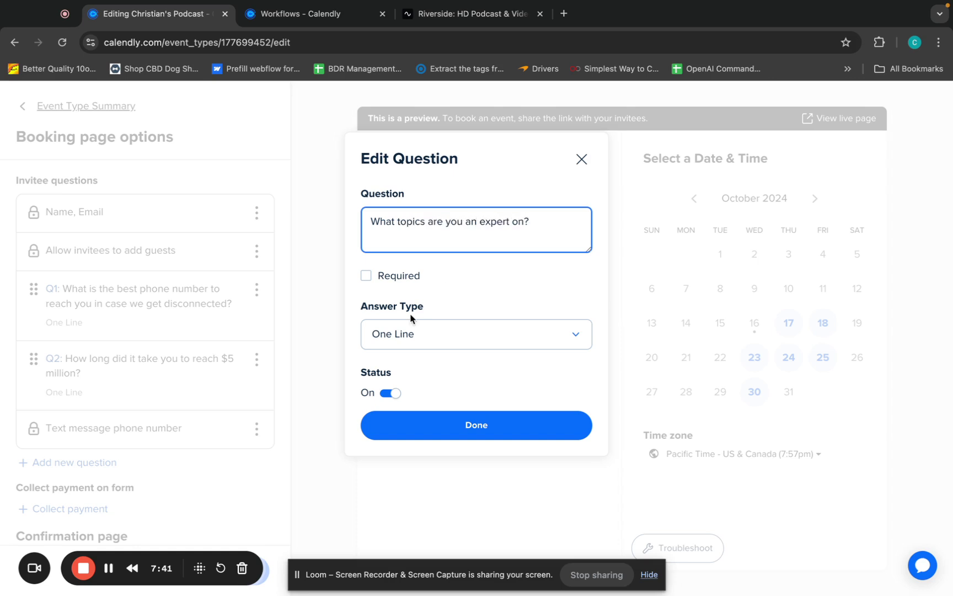
{"action": "left_click", "coordinate": [402, 277]}
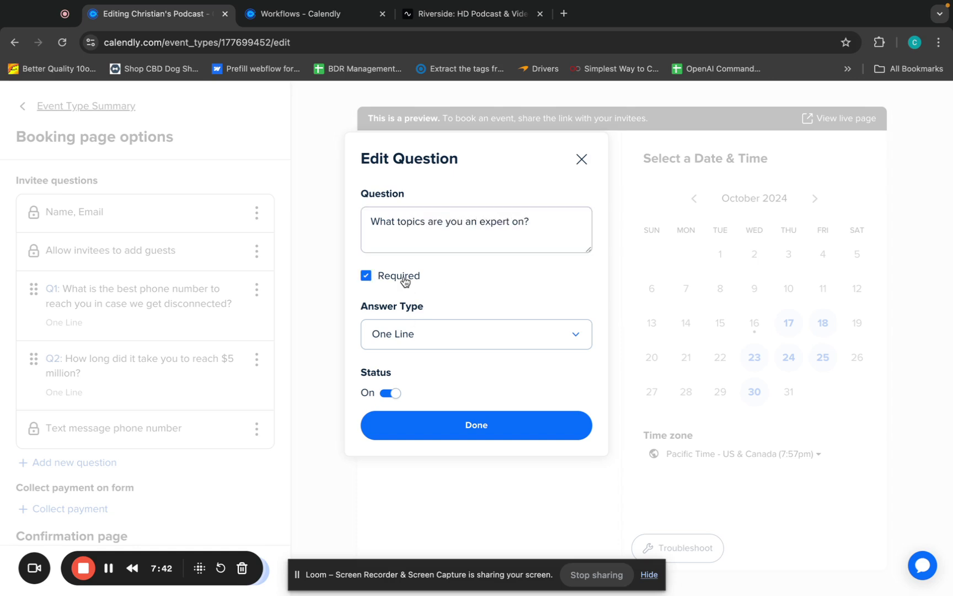
{"action": "left_click", "coordinate": [475, 425]}
Step: Set the confirmation page to redirect invitees to an external site after booking
{"action": "scroll", "coordinate": [192, 416], "scroll_direction": "down", "scroll_amount": 3}
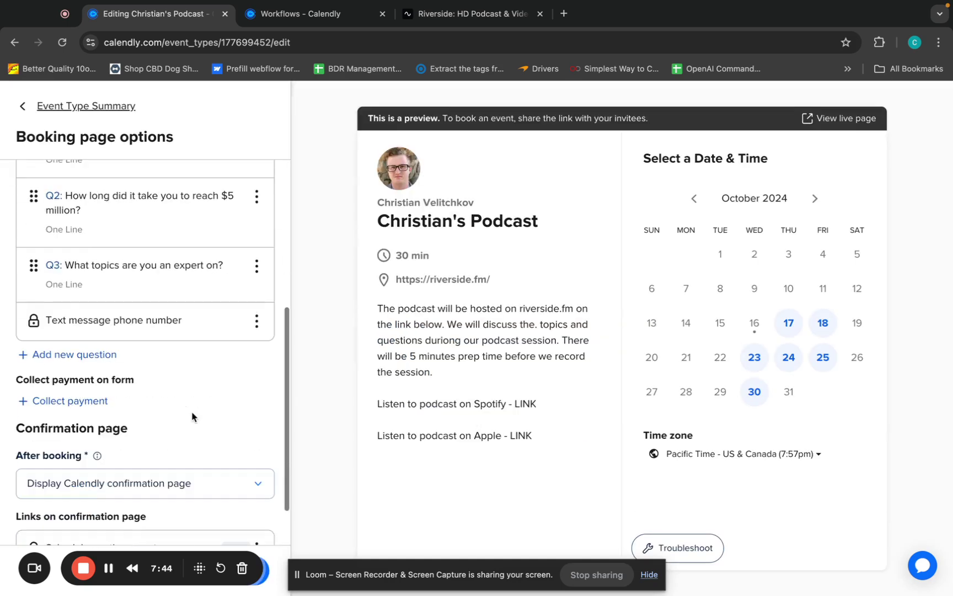
{"action": "scroll", "coordinate": [191, 416], "scroll_direction": "up", "scroll_amount": 3}
{"action": "scroll", "coordinate": [192, 416], "scroll_direction": "down", "scroll_amount": 4}
{"action": "scroll", "coordinate": [192, 414], "scroll_direction": "up", "scroll_amount": 6}
{"action": "scroll", "coordinate": [192, 414], "scroll_direction": "down", "scroll_amount": 5}
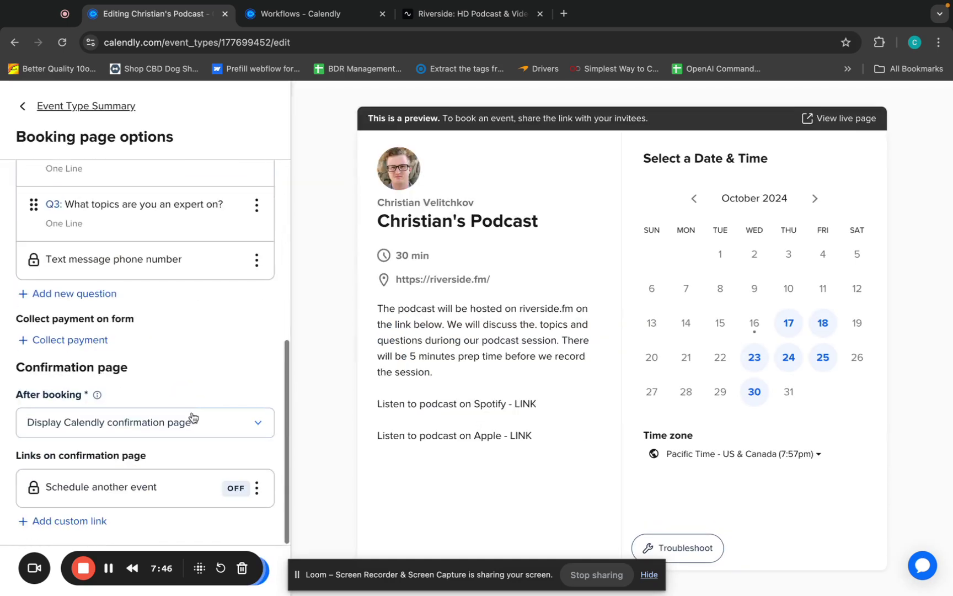
{"action": "scroll", "coordinate": [192, 414], "scroll_direction": "up", "scroll_amount": 4}
{"action": "scroll", "coordinate": [191, 416], "scroll_direction": "down", "scroll_amount": 5}
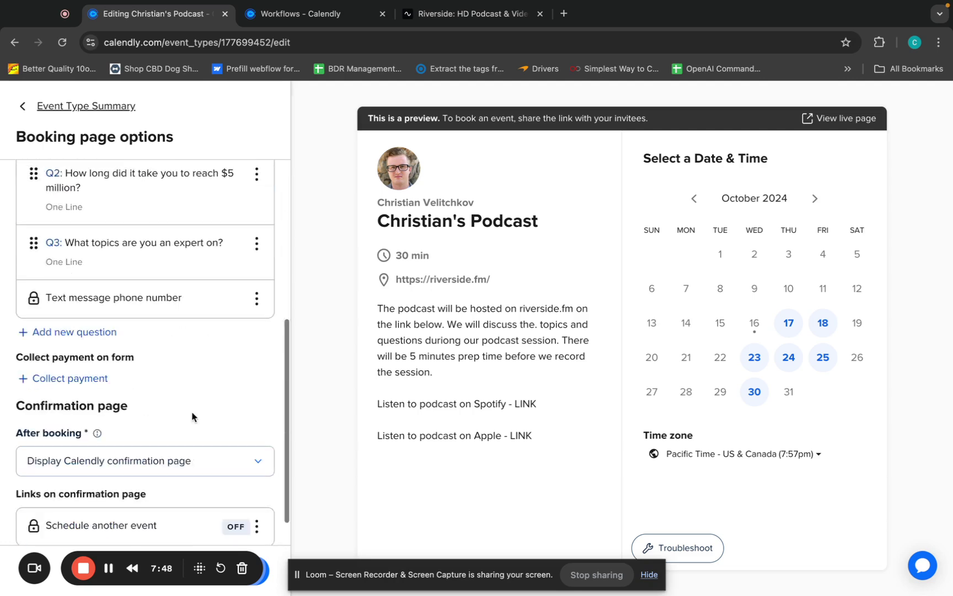
{"action": "scroll", "coordinate": [192, 416], "scroll_direction": "down", "scroll_amount": 1}
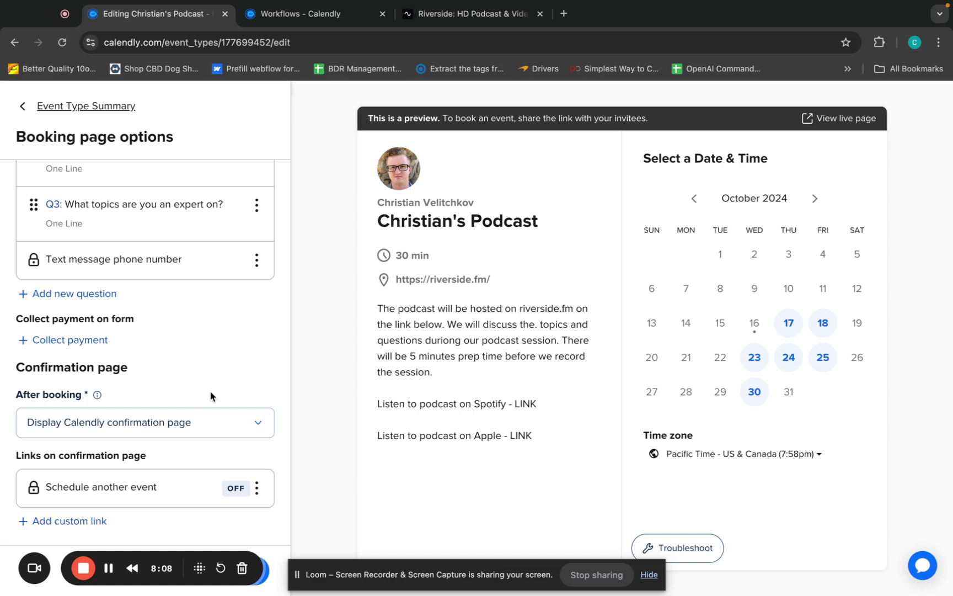
{"action": "left_click", "coordinate": [168, 430]}
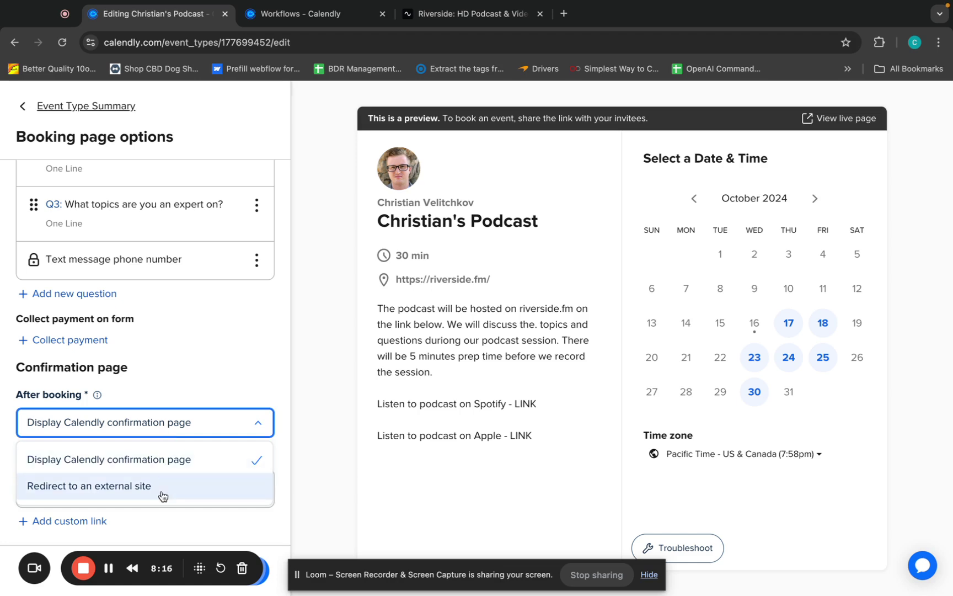
{"action": "left_click", "coordinate": [121, 485]}
{"action": "scroll", "coordinate": [164, 423], "scroll_direction": "down", "scroll_amount": 1}
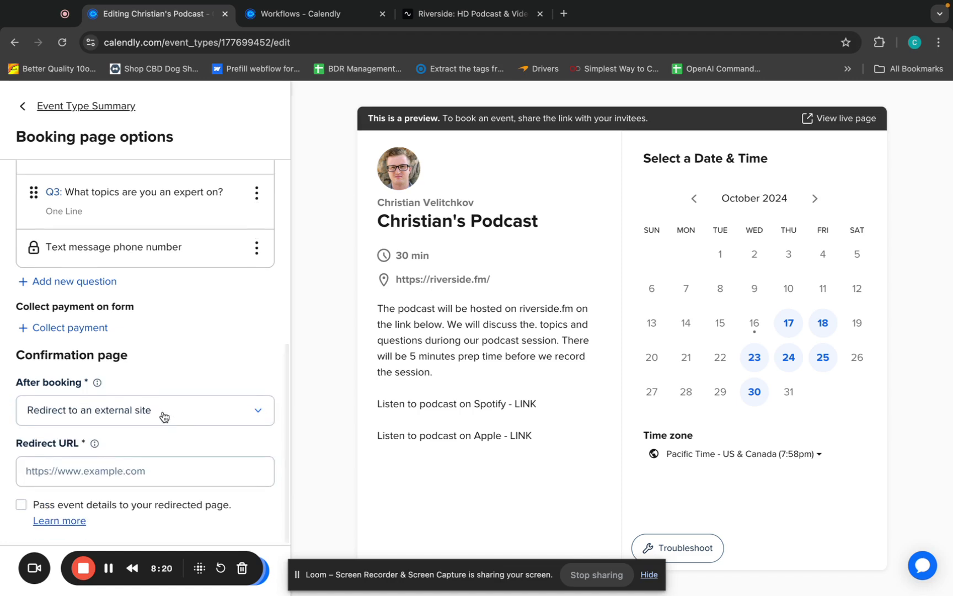
Step: Enter twiz.io as the redirect URL, then save and close the booking page options
{"action": "left_click", "coordinate": [163, 415]}
{"action": "left_click", "coordinate": [160, 473]}
{"action": "left_click", "coordinate": [152, 471]}
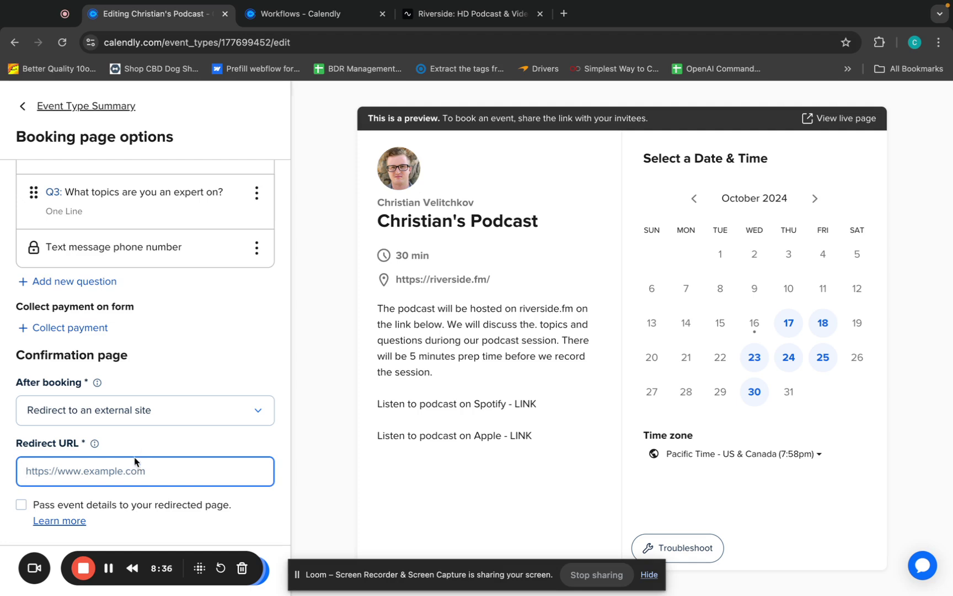
{"action": "left_click_drag", "start_coordinate": [160, 568], "coordinate": [164, 509]}
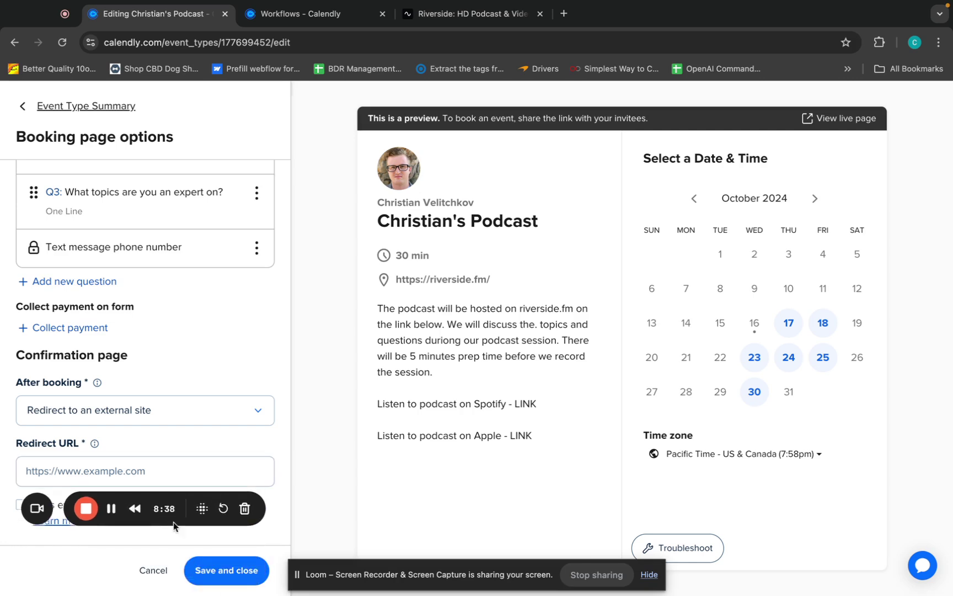
{"action": "left_click", "coordinate": [206, 459]}
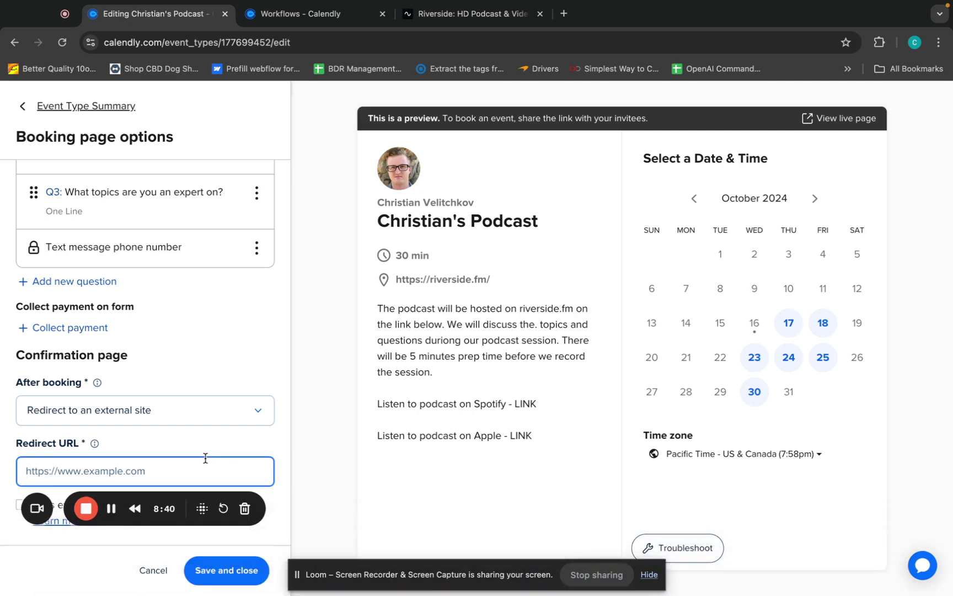
{"action": "type", "text": "twiz.io"}
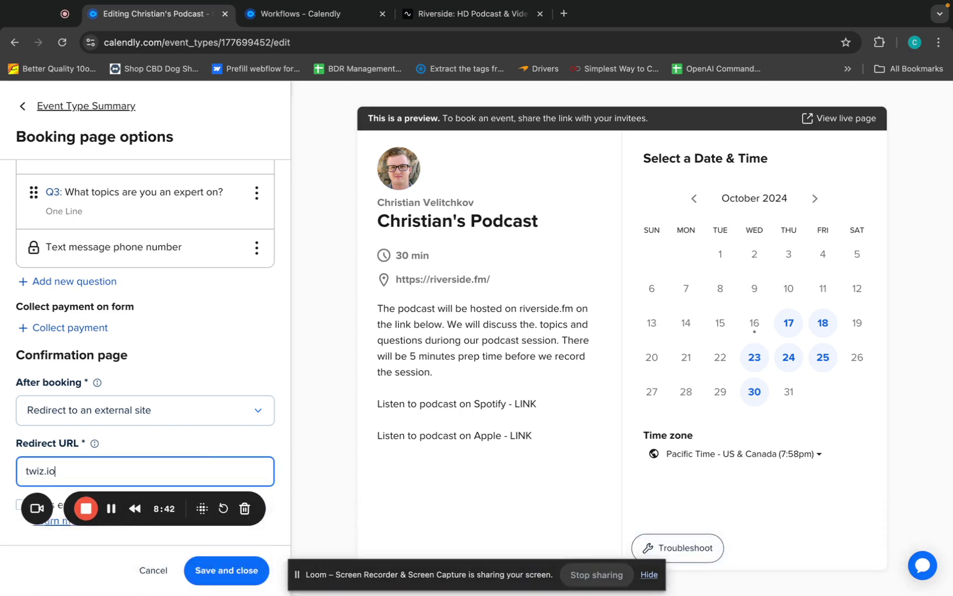
{"action": "left_click", "coordinate": [259, 558]}
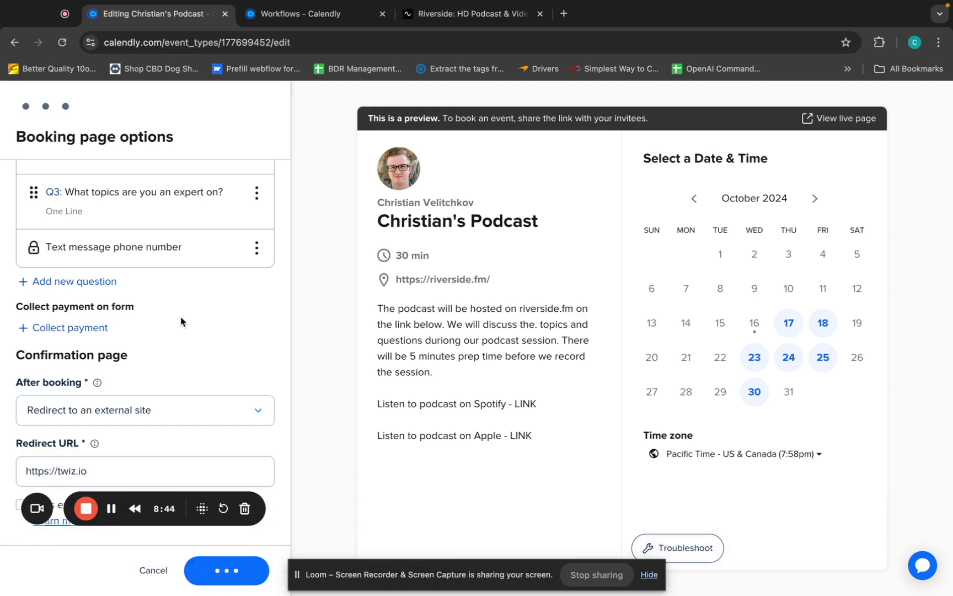
Step: Review the event type's notifications and workflows, then view its additional settings such as language, secrecy and permissions
{"action": "left_click_drag", "start_coordinate": [181, 522], "coordinate": [223, 582]}
{"action": "left_click", "coordinate": [158, 514]}
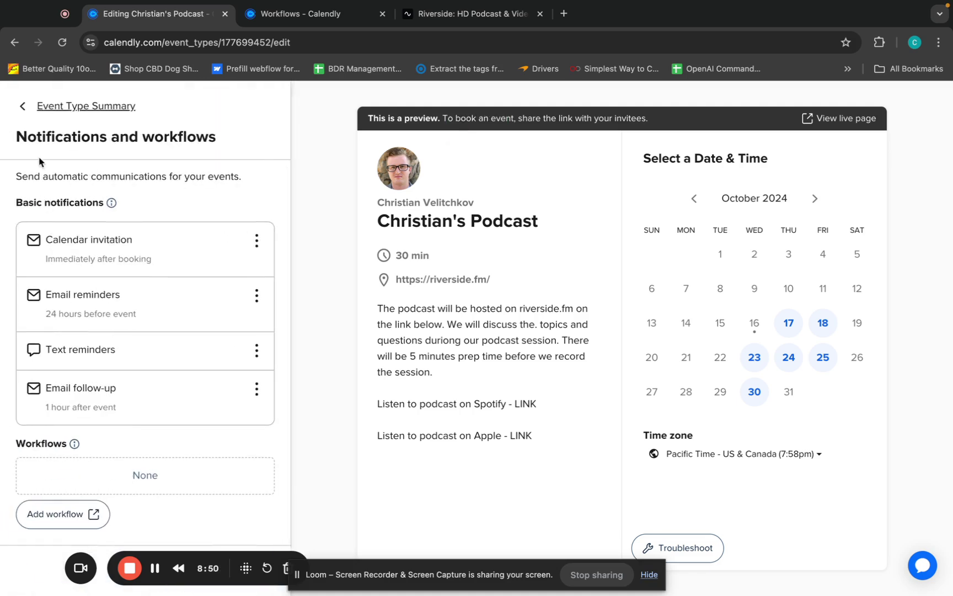
{"action": "left_click", "coordinate": [22, 113]}
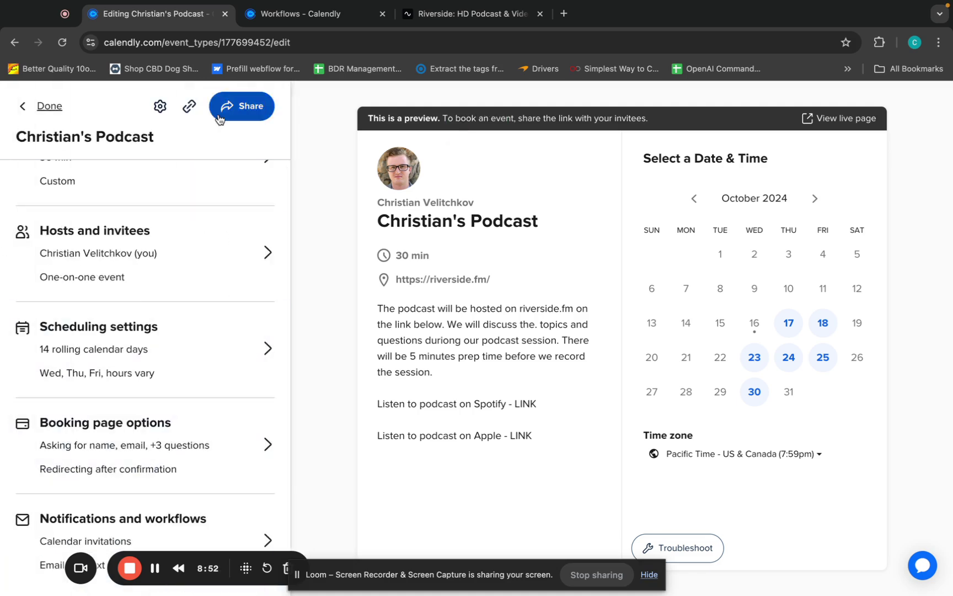
{"action": "left_click", "coordinate": [159, 106]}
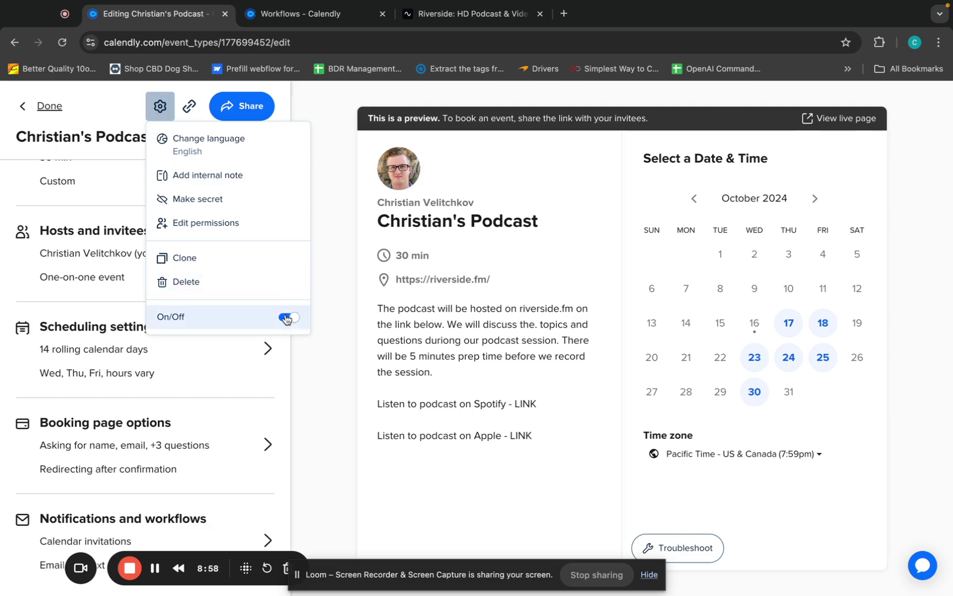
Step: Copy the podcast event's scheduling link from its sharing options and open it in a new browser tab
{"action": "left_click", "coordinate": [234, 109]}
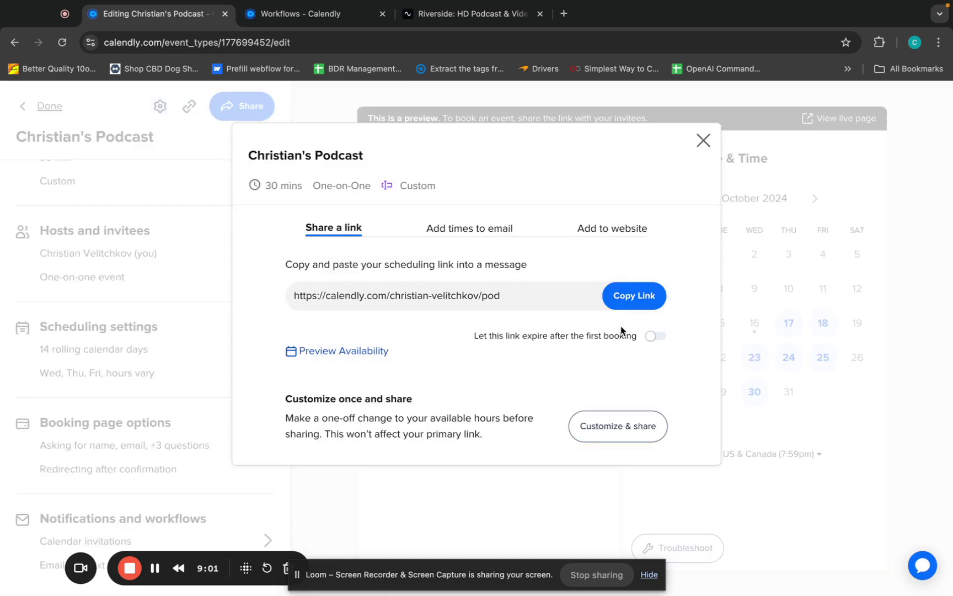
{"action": "left_click", "coordinate": [607, 298]}
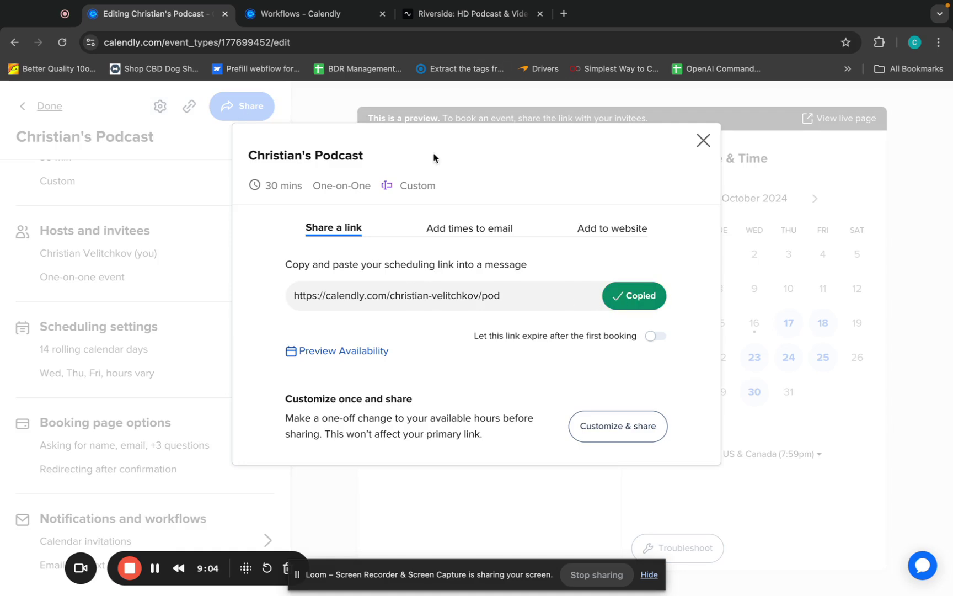
{"action": "left_click", "coordinate": [563, 14]}
{"action": "key", "text": "ctrl+v"}
{"action": "key", "text": "Return"}
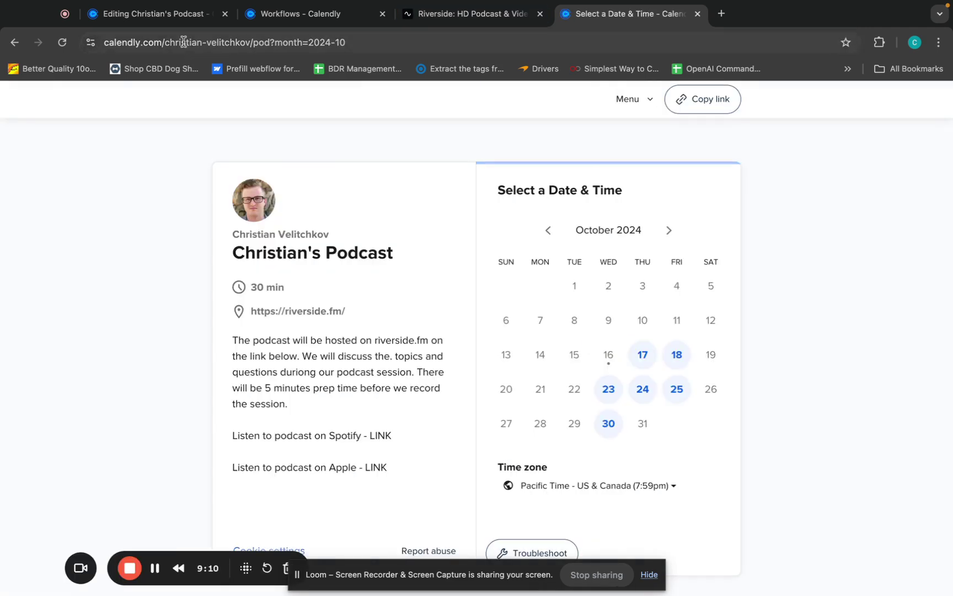
Step: Return to the event editor, close the sharing dialog and finish editing to get back to the event types list
{"action": "left_click", "coordinate": [165, 14]}
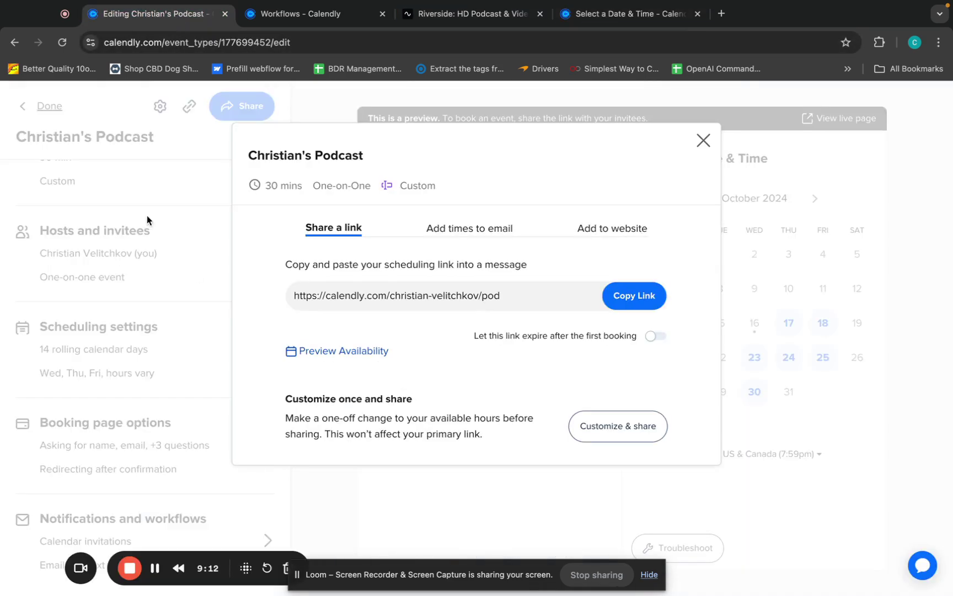
{"action": "left_click", "coordinate": [704, 139]}
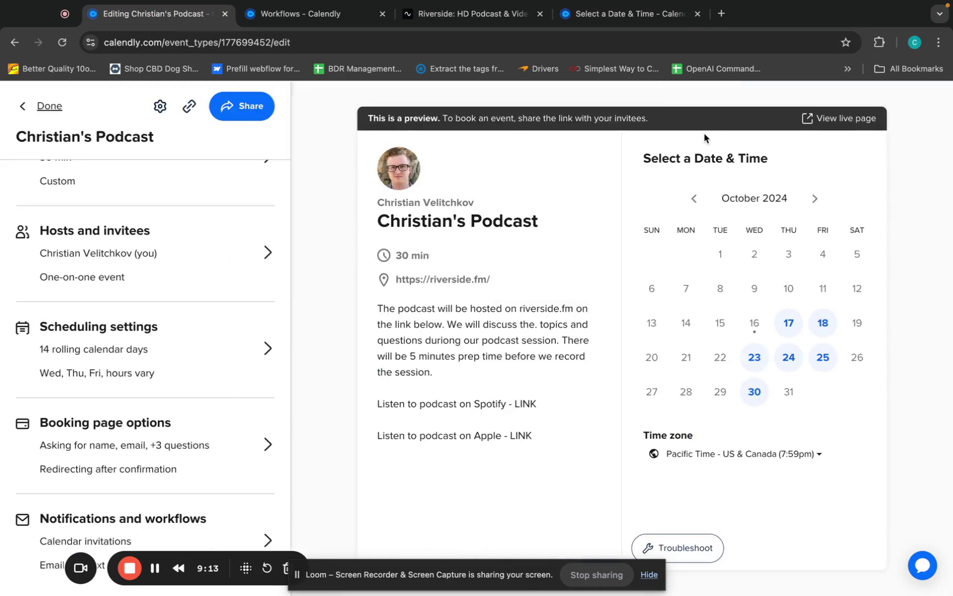
{"action": "left_click", "coordinate": [35, 107]}
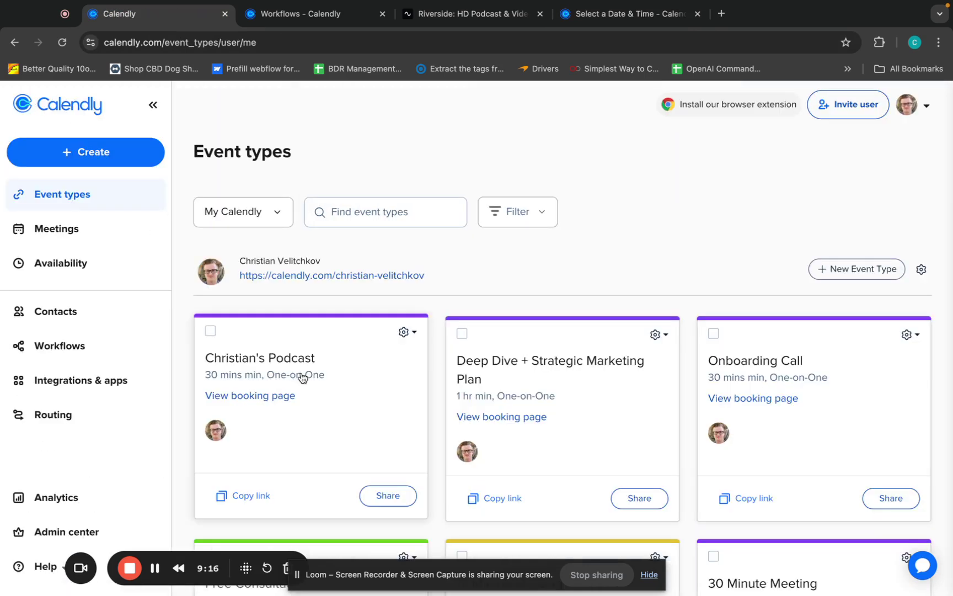
Step: Examine the management options available for the podcast event type in the list
{"action": "left_click", "coordinate": [410, 334]}
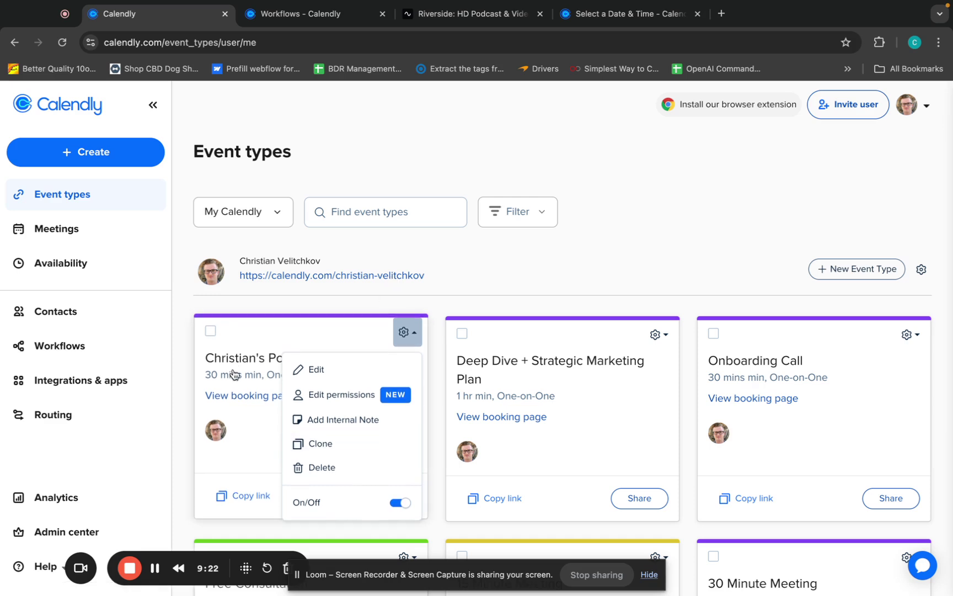
{"action": "left_click", "coordinate": [548, 278]}
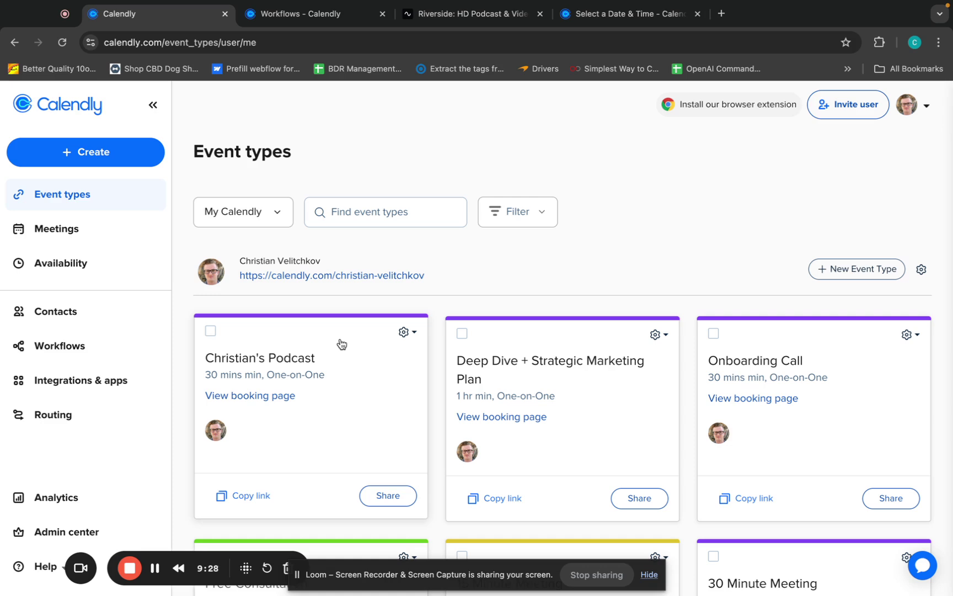
{"action": "left_click", "coordinate": [406, 332]}
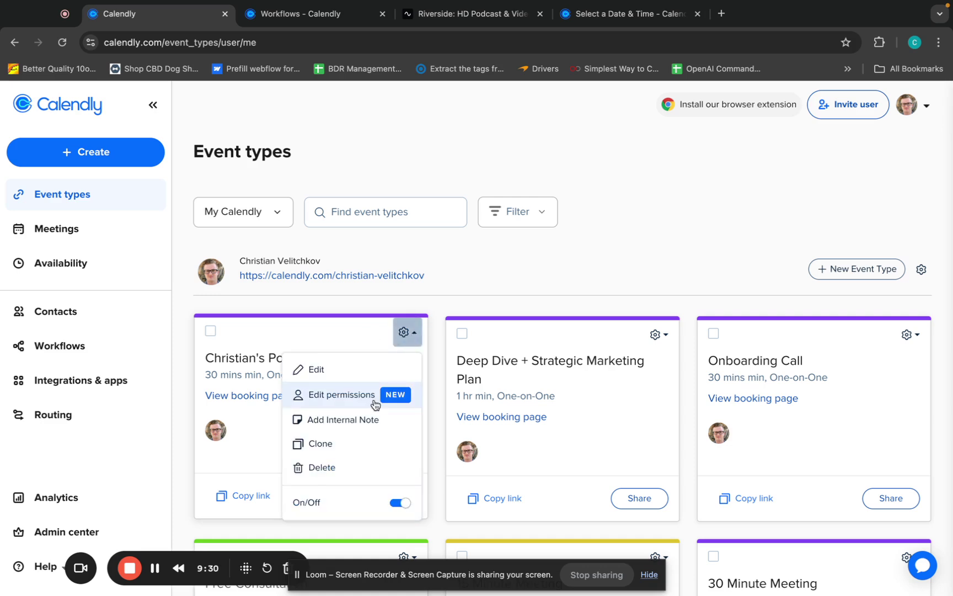
{"action": "left_click", "coordinate": [425, 209]}
{"action": "left_click", "coordinate": [458, 154]}
Step: Browse the list of existing event types alongside the podcast event
{"action": "scroll", "coordinate": [499, 345], "scroll_direction": "down", "scroll_amount": 5}
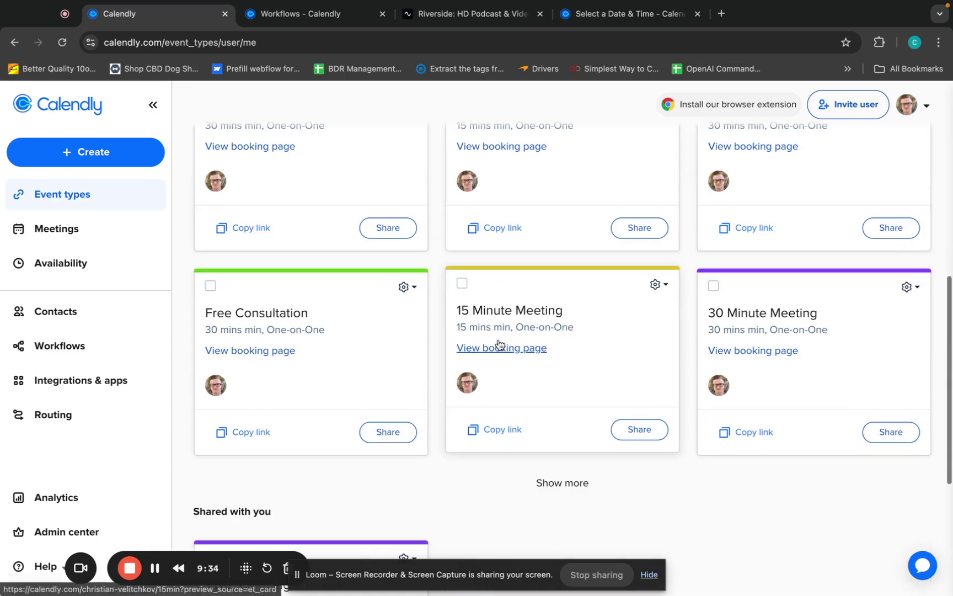
{"action": "scroll", "coordinate": [500, 345], "scroll_direction": "up", "scroll_amount": 5}
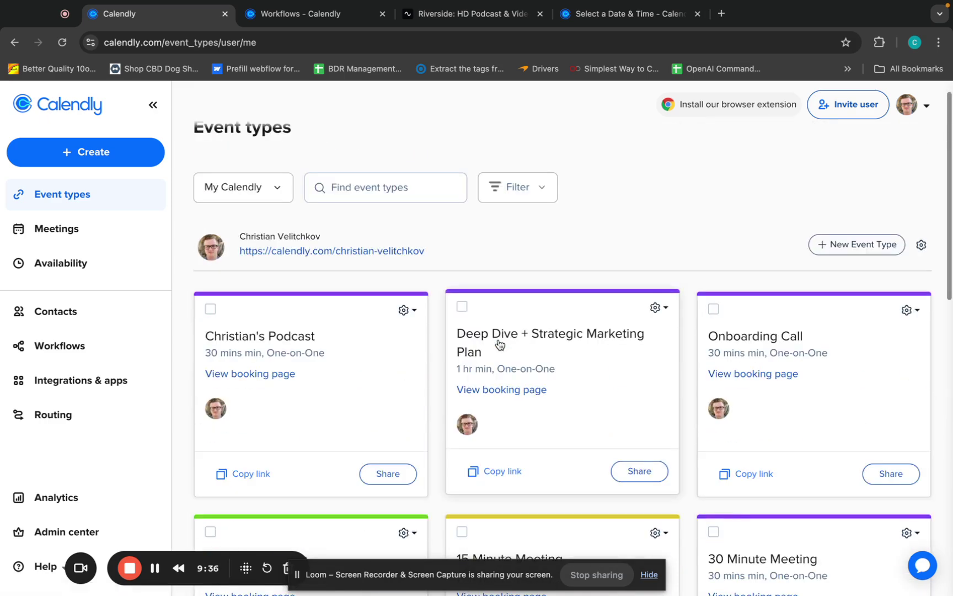
{"action": "scroll", "coordinate": [499, 345], "scroll_direction": "down", "scroll_amount": 3}
{"action": "scroll", "coordinate": [499, 345], "scroll_direction": "up", "scroll_amount": 4}
{"action": "scroll", "coordinate": [792, 301], "scroll_direction": "down", "scroll_amount": 3}
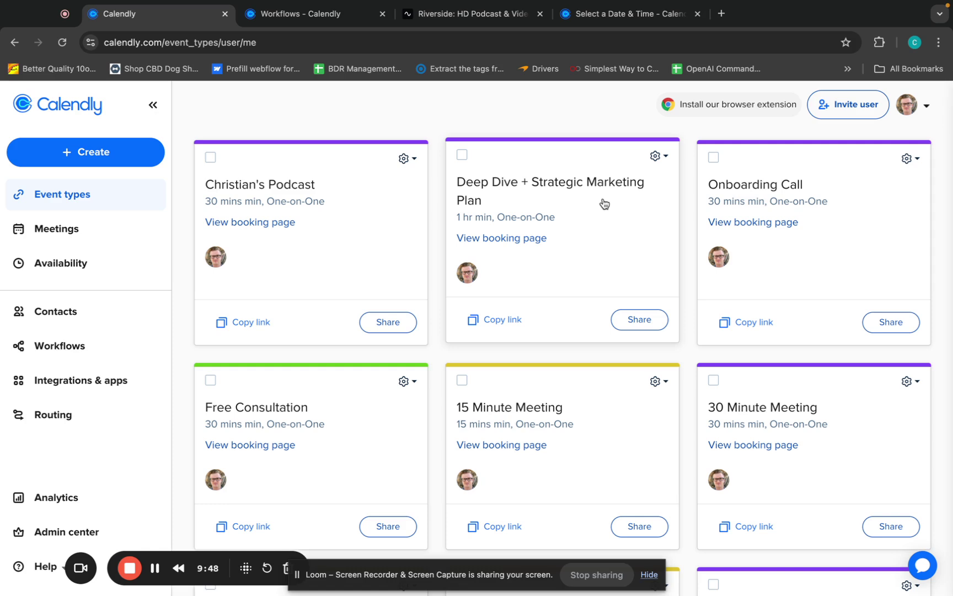
{"action": "scroll", "coordinate": [604, 204], "scroll_direction": "up", "scroll_amount": 2}
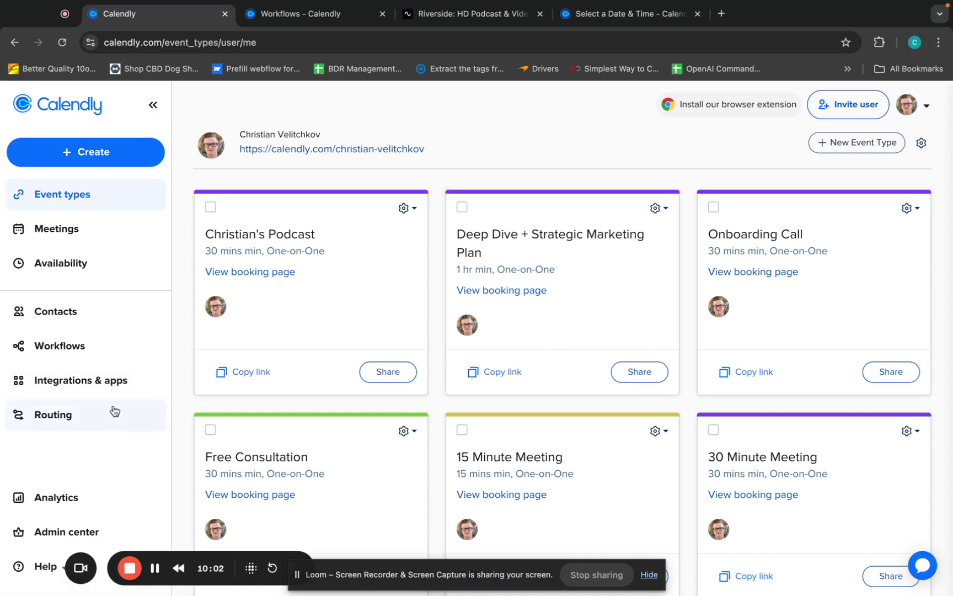
Step: Open Integrations & apps and browse the available integrations
{"action": "left_click", "coordinate": [114, 388]}
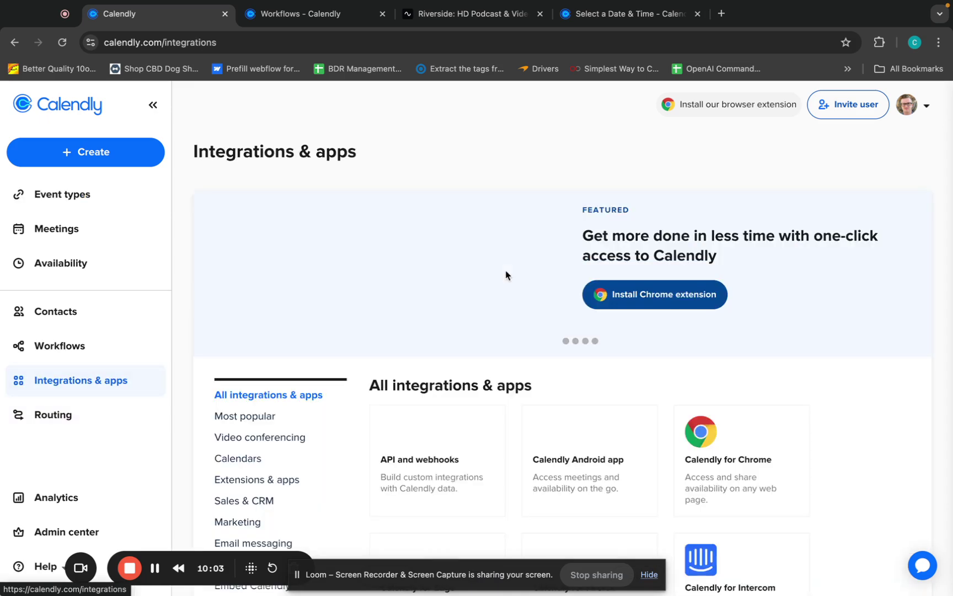
{"action": "scroll", "coordinate": [561, 484], "scroll_direction": "down", "scroll_amount": 9}
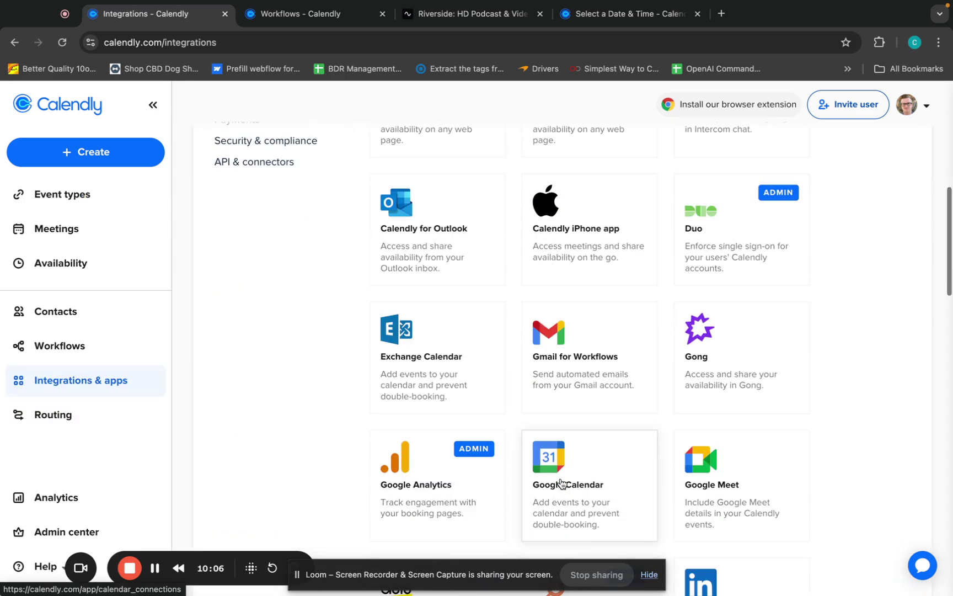
{"action": "scroll", "coordinate": [561, 483], "scroll_direction": "up", "scroll_amount": 4}
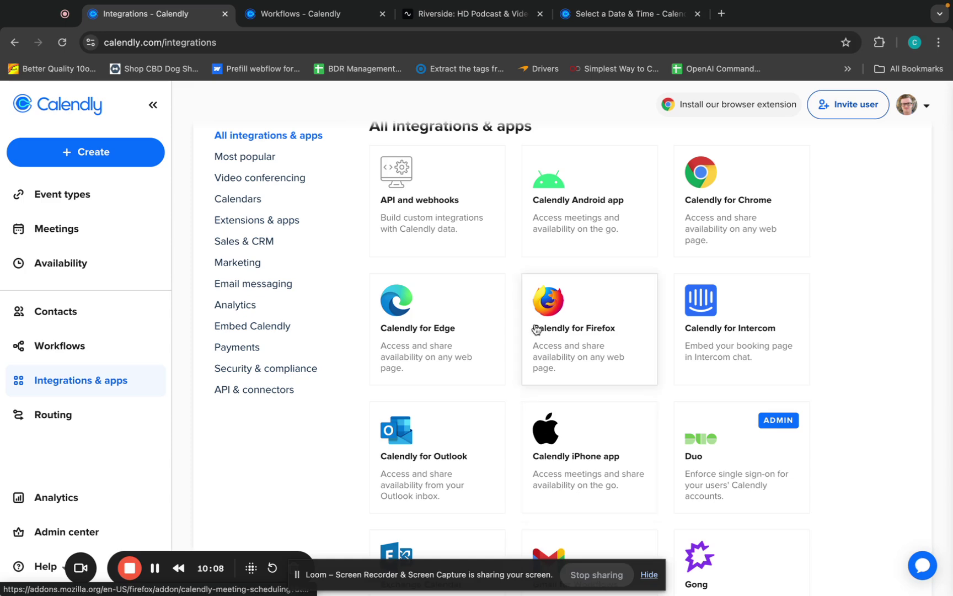
{"action": "scroll", "coordinate": [536, 330], "scroll_direction": "down", "scroll_amount": 1}
{"action": "scroll", "coordinate": [535, 329], "scroll_direction": "down", "scroll_amount": 10}
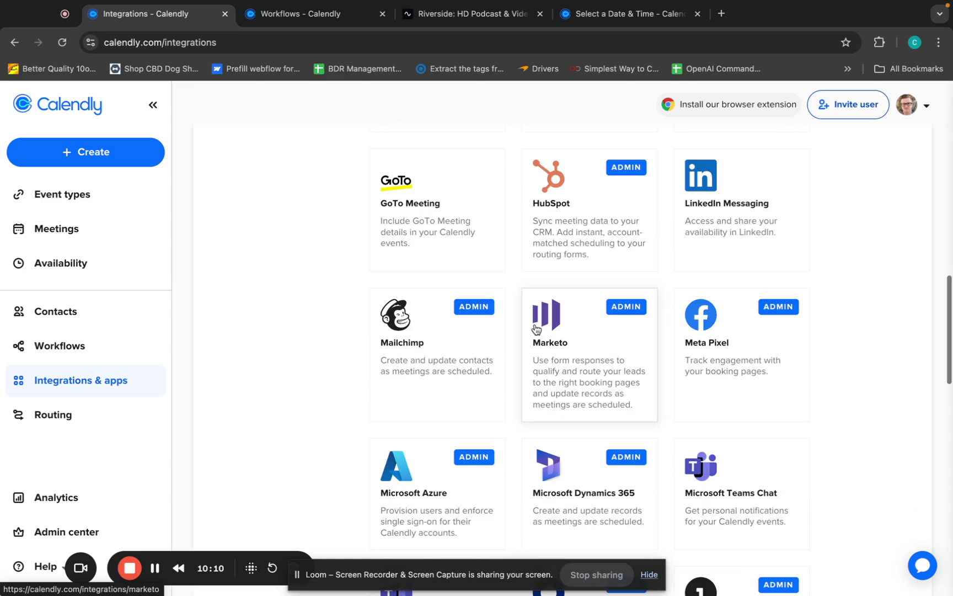
Step: Look through the remaining integrations down to the Zapier and Zoom entries, and return to the event types list
{"action": "scroll", "coordinate": [535, 330], "scroll_direction": "up", "scroll_amount": 5}
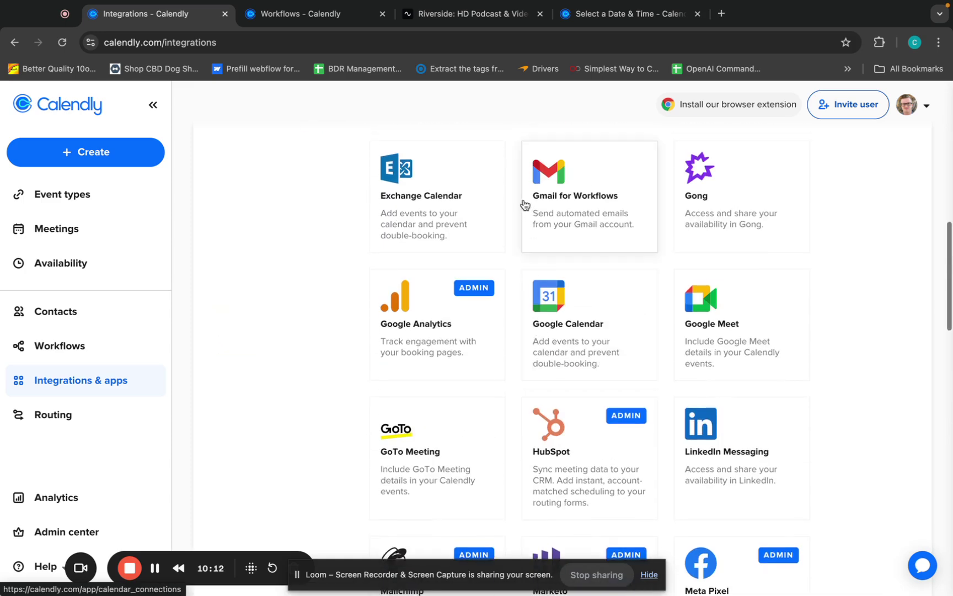
{"action": "scroll", "coordinate": [542, 217], "scroll_direction": "down", "scroll_amount": 5}
{"action": "scroll", "coordinate": [542, 216], "scroll_direction": "down", "scroll_amount": 15}
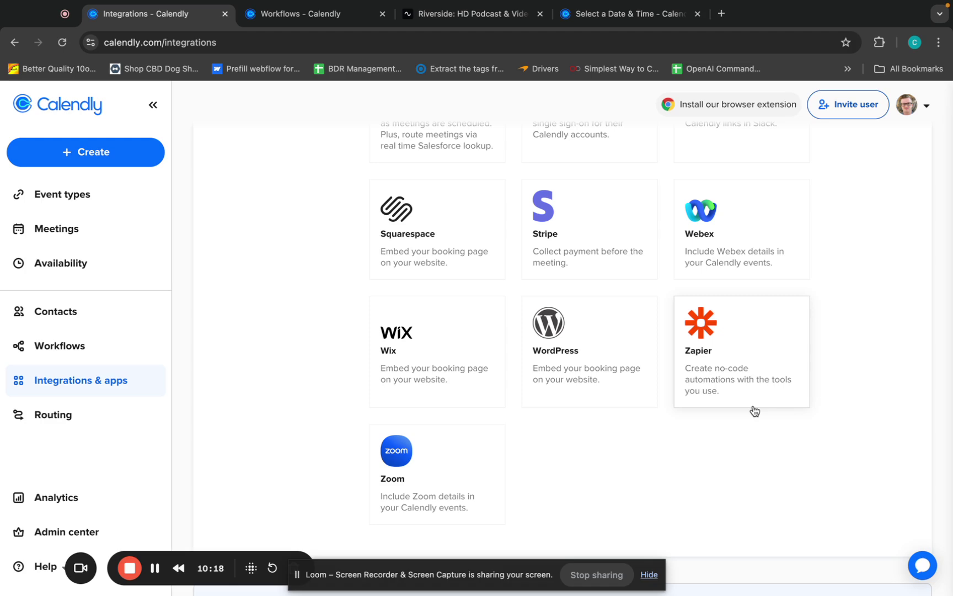
{"action": "scroll", "coordinate": [754, 411], "scroll_direction": "up", "scroll_amount": 6}
{"action": "scroll", "coordinate": [754, 411], "scroll_direction": "down", "scroll_amount": 7}
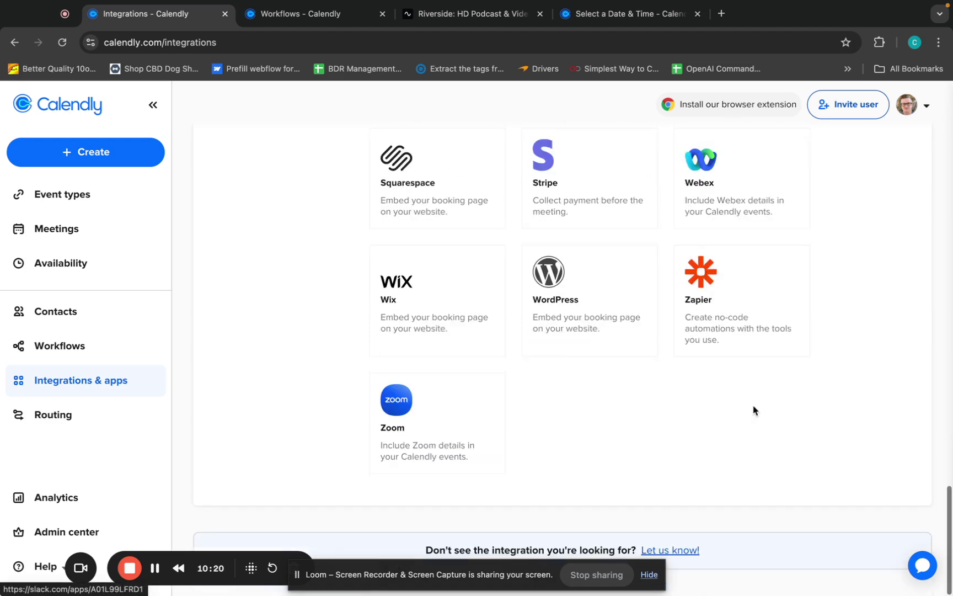
{"action": "scroll", "coordinate": [602, 404], "scroll_direction": "up", "scroll_amount": 8}
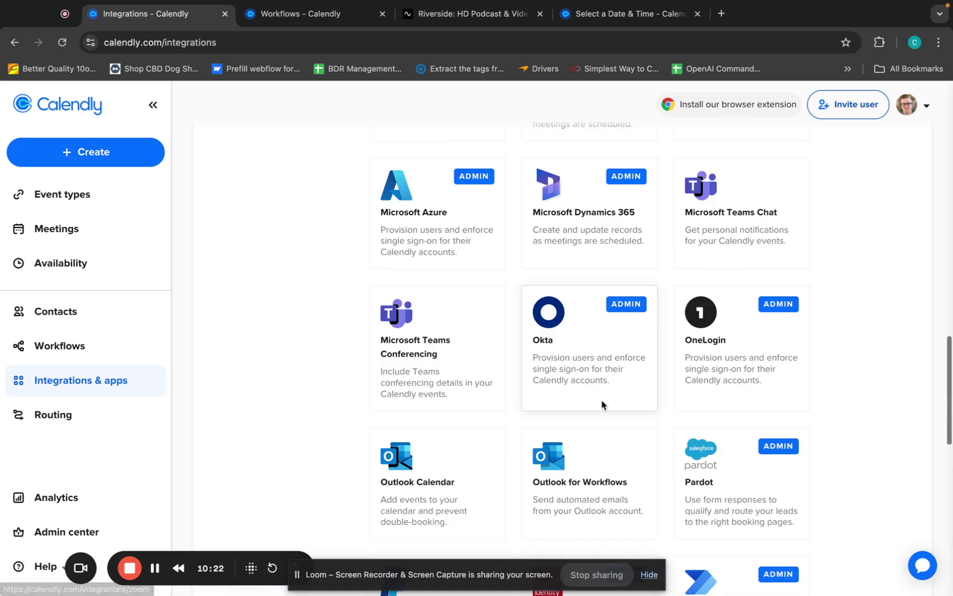
{"action": "scroll", "coordinate": [661, 267], "scroll_direction": "up", "scroll_amount": 10}
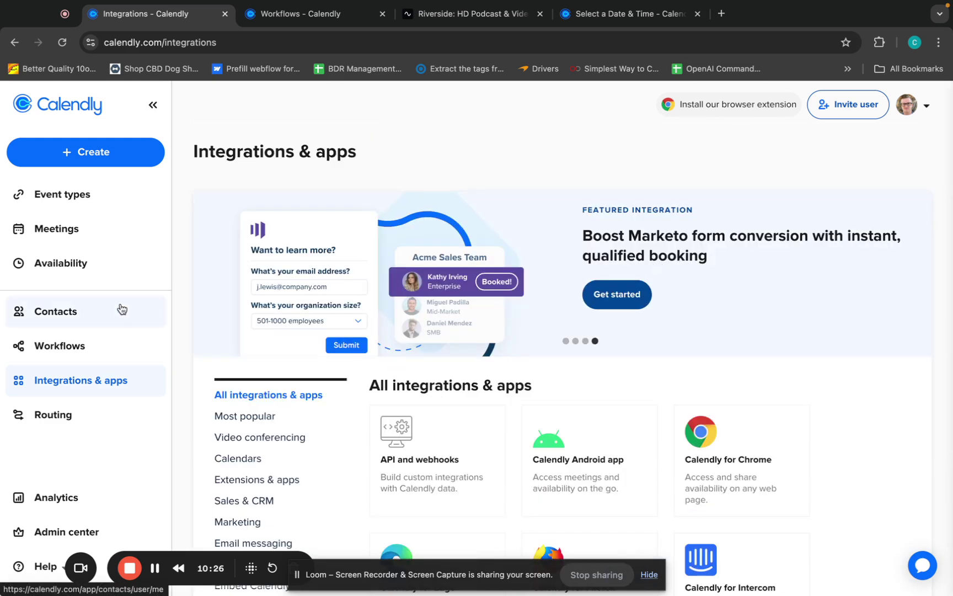
{"action": "left_click", "coordinate": [80, 200]}
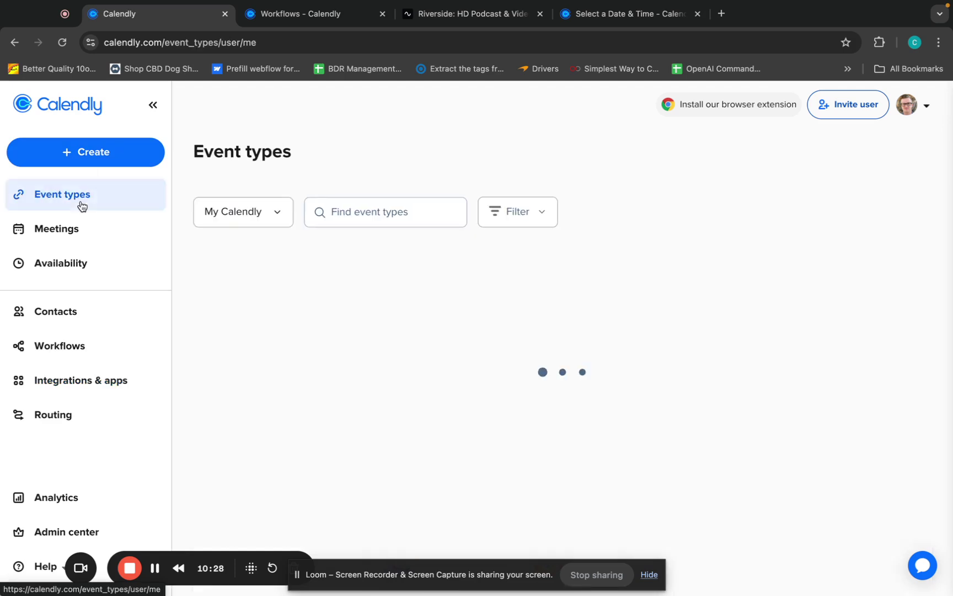